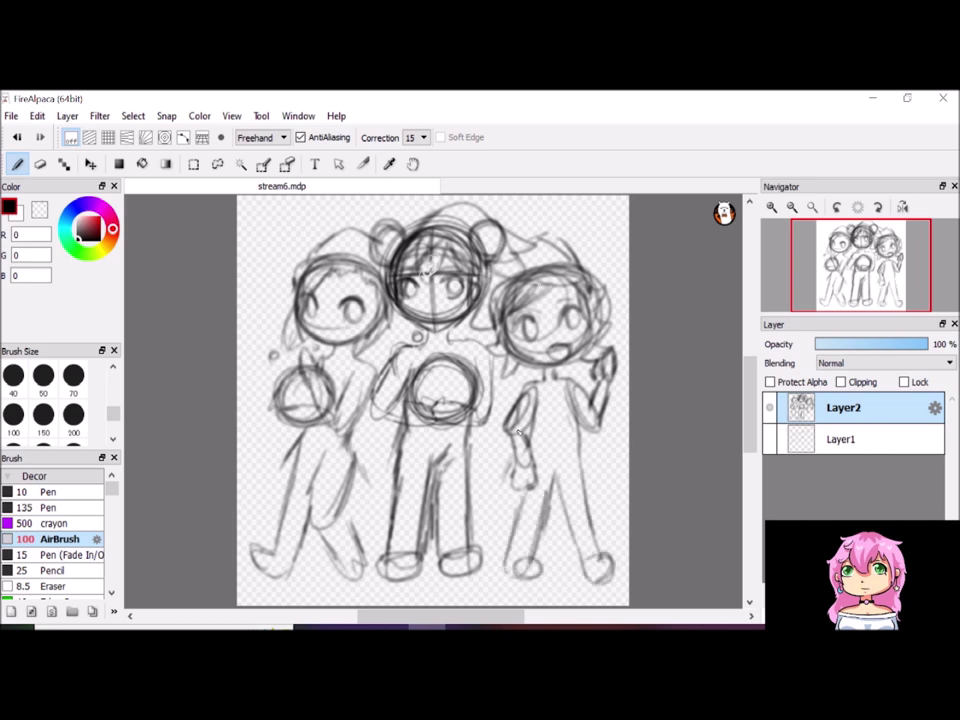
Finish the rough sketch with a round shape on the right figure's torso, and add a new layer above the faded sketch layer
{"action": "left_click_drag", "start_coordinate": [560, 425], "coordinate": [553, 452]}
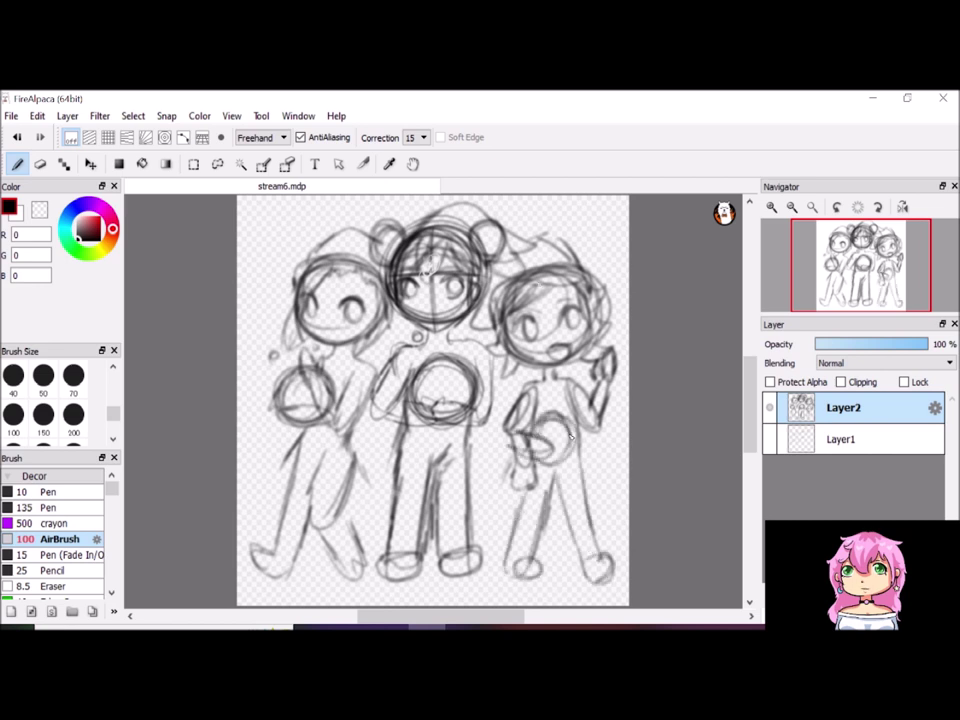
{"action": "left_click", "coordinate": [855, 344]}
{"action": "key", "text": "ctrl+shift+n"}
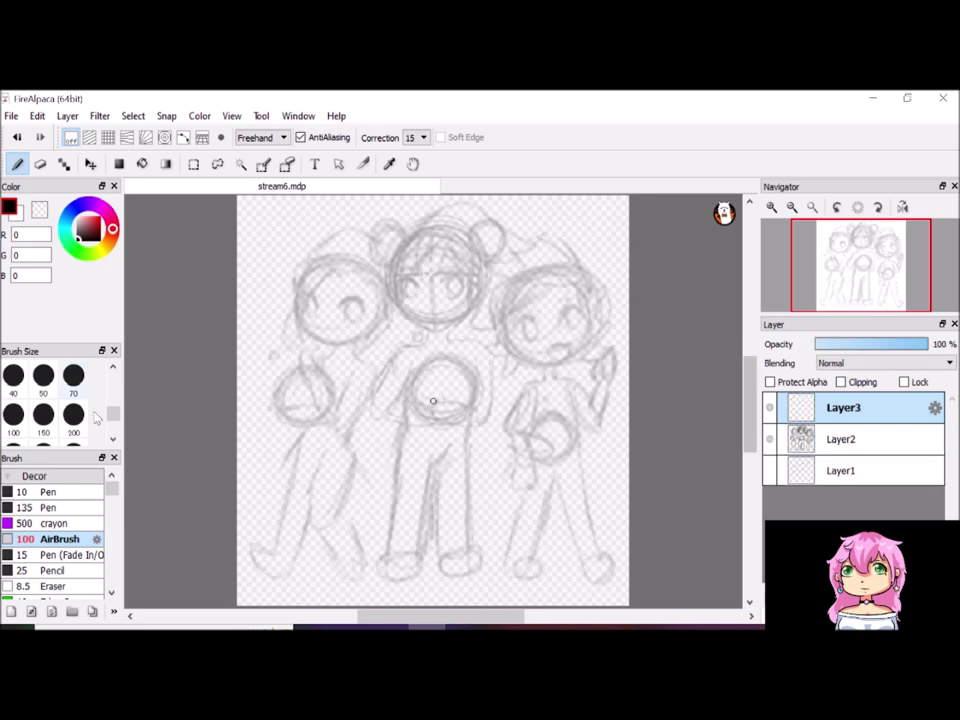
Ink the left figure's jagged fringe and the long hair lock beside the face using the Pen brush at size 70
{"action": "left_click", "coordinate": [48, 491]}
{"action": "scroll", "coordinate": [492, 291], "scroll_direction": "up", "scroll_amount": 2}
{"action": "scroll", "coordinate": [492, 291], "scroll_direction": "up", "scroll_amount": 2}
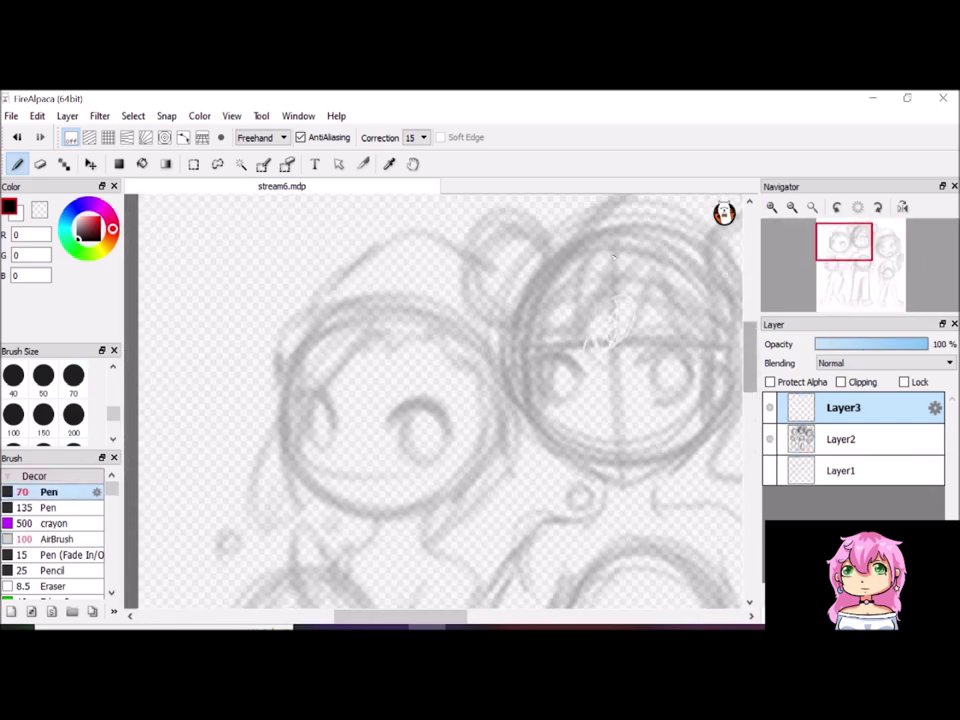
{"action": "mouse_move", "coordinate": [377, 338]}
{"action": "left_mouse_down"}
{"action": "mouse_move", "coordinate": [440, 336]}
{"action": "mouse_move", "coordinate": [483, 420]}
{"action": "mouse_move", "coordinate": [446, 531]}
{"action": "left_mouse_up"}
{"action": "left_click_drag", "start_coordinate": [500, 408], "coordinate": [450, 540]}
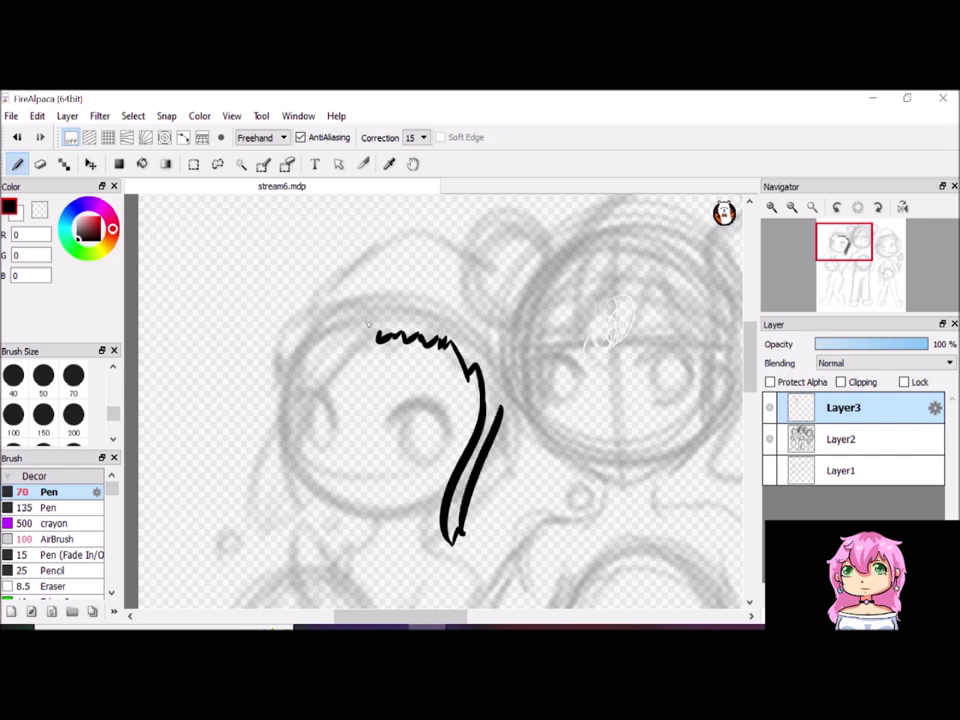
Ink the hair line on the outer side of the left figure's face and the curved hat brim above the fringe
{"action": "left_click_drag", "start_coordinate": [378, 330], "coordinate": [283, 490]}
{"action": "key", "text": "ctrl+z"}
{"action": "left_click_drag", "start_coordinate": [318, 322], "coordinate": [274, 525]}
{"action": "key", "text": "ctrl+z"}
{"action": "key", "text": "ctrl+z"}
{"action": "mouse_move", "coordinate": [380, 328]}
{"action": "left_mouse_down"}
{"action": "mouse_move", "coordinate": [287, 490]}
{"action": "mouse_move", "coordinate": [478, 340]}
{"action": "mouse_move", "coordinate": [503, 388]}
{"action": "left_mouse_up"}
Ink the middle figure's two round hair buns and the parted hair framing both sides of the face
{"action": "mouse_move", "coordinate": [555, 262]}
{"action": "left_mouse_down"}
{"action": "mouse_move", "coordinate": [468, 290]}
{"action": "mouse_move", "coordinate": [512, 322]}
{"action": "mouse_move", "coordinate": [541, 440]}
{"action": "left_mouse_up"}
{"action": "mouse_move", "coordinate": [617, 265]}
{"action": "left_mouse_down"}
{"action": "mouse_move", "coordinate": [565, 300]}
{"action": "mouse_move", "coordinate": [538, 425]}
{"action": "left_mouse_up"}
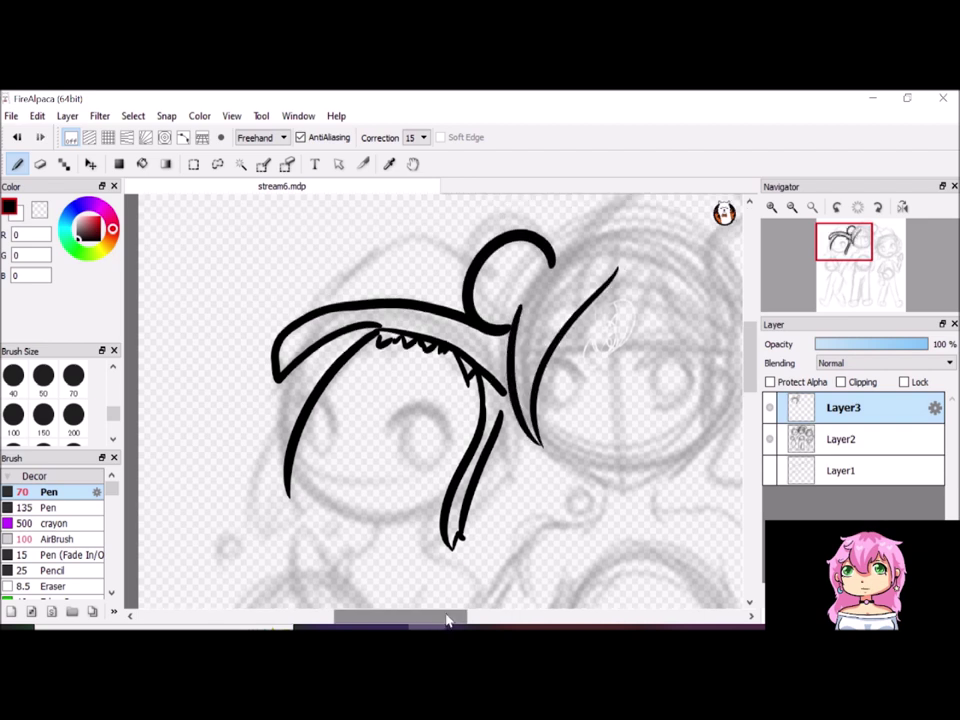
{"action": "left_click_drag", "start_coordinate": [446, 621], "coordinate": [476, 621]}
{"action": "left_click_drag", "start_coordinate": [490, 268], "coordinate": [590, 455]}
{"action": "left_click_drag", "start_coordinate": [582, 262], "coordinate": [628, 325]}
Ink the middle figure's closed curved eyes, short cheek marks and jawline
{"action": "left_click_drag", "start_coordinate": [512, 390], "coordinate": [575, 402]}
{"action": "left_click_drag", "start_coordinate": [530, 434], "coordinate": [552, 431]}
{"action": "left_click_drag", "start_coordinate": [408, 390], "coordinate": [455, 386]}
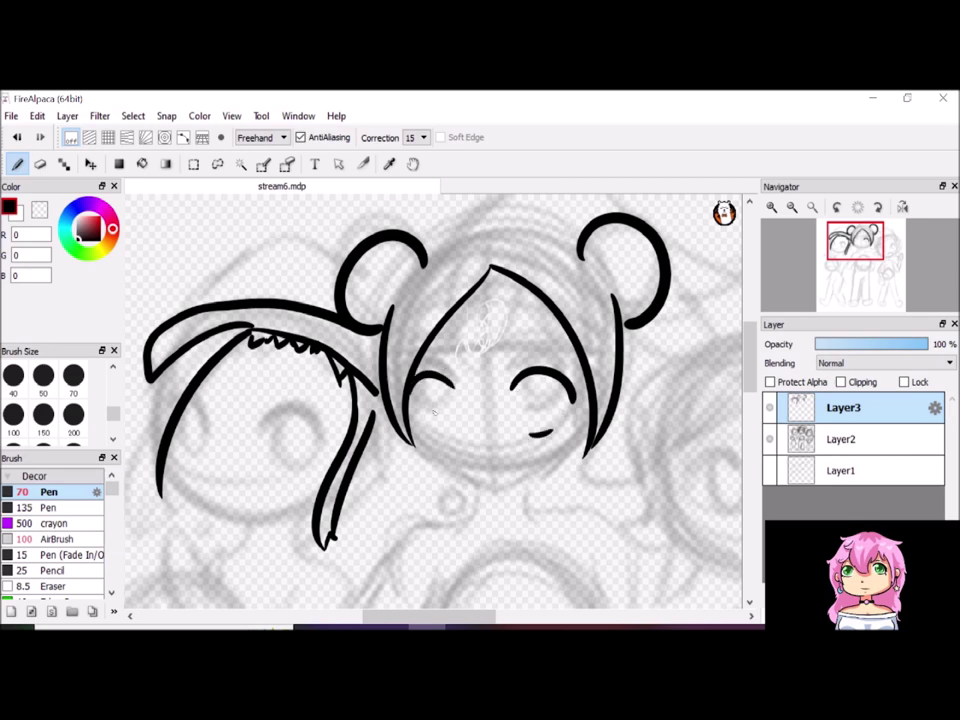
{"action": "left_click_drag", "start_coordinate": [431, 436], "coordinate": [576, 452]}
Ink the middle figure's neck, collar band and ruffled petal-shaped sleeves on both shoulders
{"action": "scroll", "coordinate": [576, 452], "scroll_direction": "down", "scroll_amount": 2}
{"action": "mouse_move", "coordinate": [477, 410]}
{"action": "left_mouse_down"}
{"action": "mouse_move", "coordinate": [400, 455]}
{"action": "mouse_move", "coordinate": [369, 450]}
{"action": "mouse_move", "coordinate": [404, 465]}
{"action": "mouse_move", "coordinate": [425, 530]}
{"action": "left_mouse_up"}
{"action": "mouse_move", "coordinate": [474, 440]}
{"action": "left_mouse_down"}
{"action": "mouse_move", "coordinate": [526, 432]}
{"action": "mouse_move", "coordinate": [508, 468]}
{"action": "left_mouse_up"}
{"action": "left_click_drag", "start_coordinate": [458, 572], "coordinate": [328, 554]}
{"action": "left_click_drag", "start_coordinate": [405, 410], "coordinate": [540, 445]}
{"action": "left_click_drag", "start_coordinate": [475, 455], "coordinate": [490, 512]}
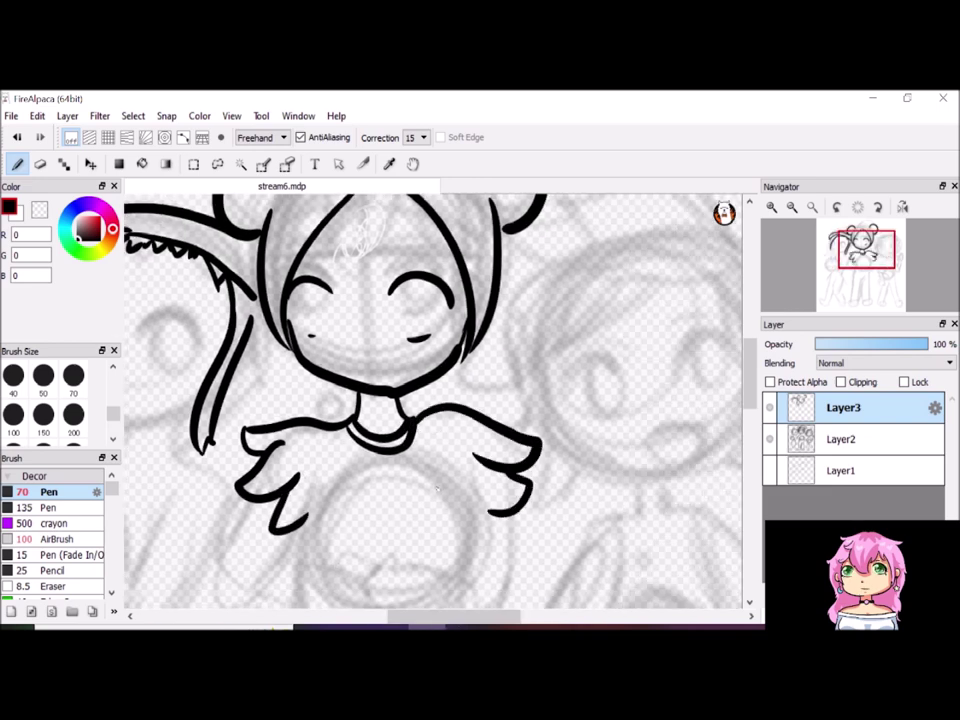
{"action": "left_click_drag", "start_coordinate": [437, 489], "coordinate": [442, 539]}
Ink the middle figure's open mouth and eyebrows, undoing the stray strokes
{"action": "mouse_move", "coordinate": [358, 405]}
{"action": "left_mouse_down"}
{"action": "mouse_move", "coordinate": [400, 431]}
{"action": "mouse_move", "coordinate": [400, 408]}
{"action": "left_mouse_up"}
{"action": "left_click_drag", "start_coordinate": [400, 300], "coordinate": [400, 395]}
{"action": "left_click_drag", "start_coordinate": [305, 310], "coordinate": [465, 322]}
{"action": "left_click_drag", "start_coordinate": [418, 283], "coordinate": [458, 300]}
{"action": "key", "text": "ctrl+z"}
{"action": "key", "text": "ctrl+z"}
Ink the middle figure's pointed hat with its double-lined brim, and erase the overlapping lines where the brim meets the hair
{"action": "mouse_move", "coordinate": [300, 292]}
{"action": "left_mouse_down"}
{"action": "mouse_move", "coordinate": [482, 216]}
{"action": "mouse_move", "coordinate": [593, 370]}
{"action": "mouse_move", "coordinate": [510, 408]}
{"action": "left_mouse_up"}
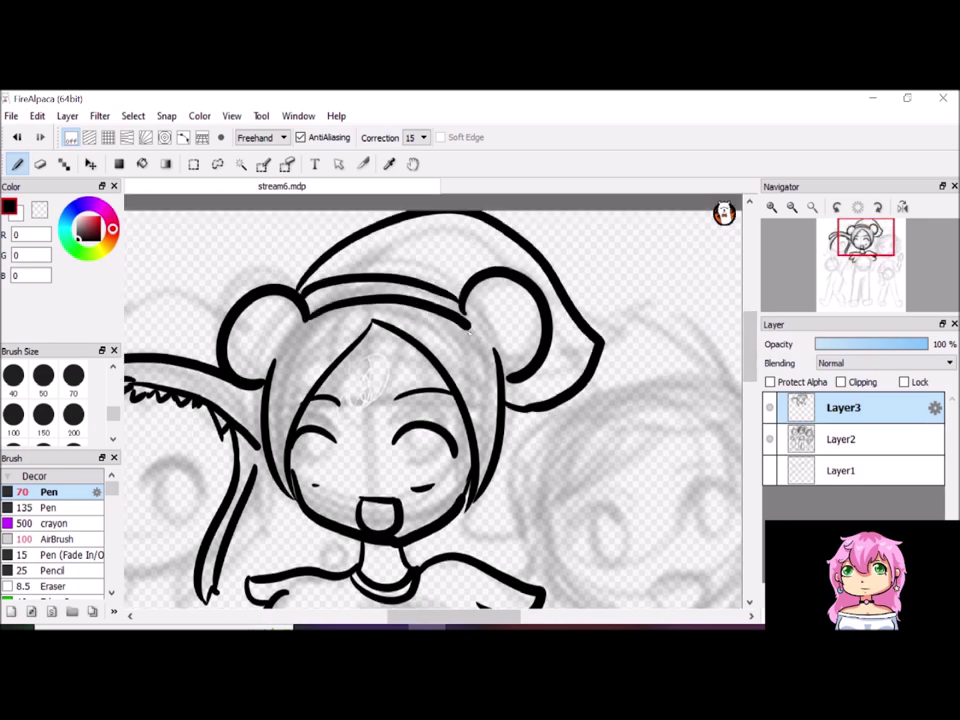
{"action": "key", "text": "e"}
{"action": "left_click_drag", "start_coordinate": [289, 338], "coordinate": [298, 362]}
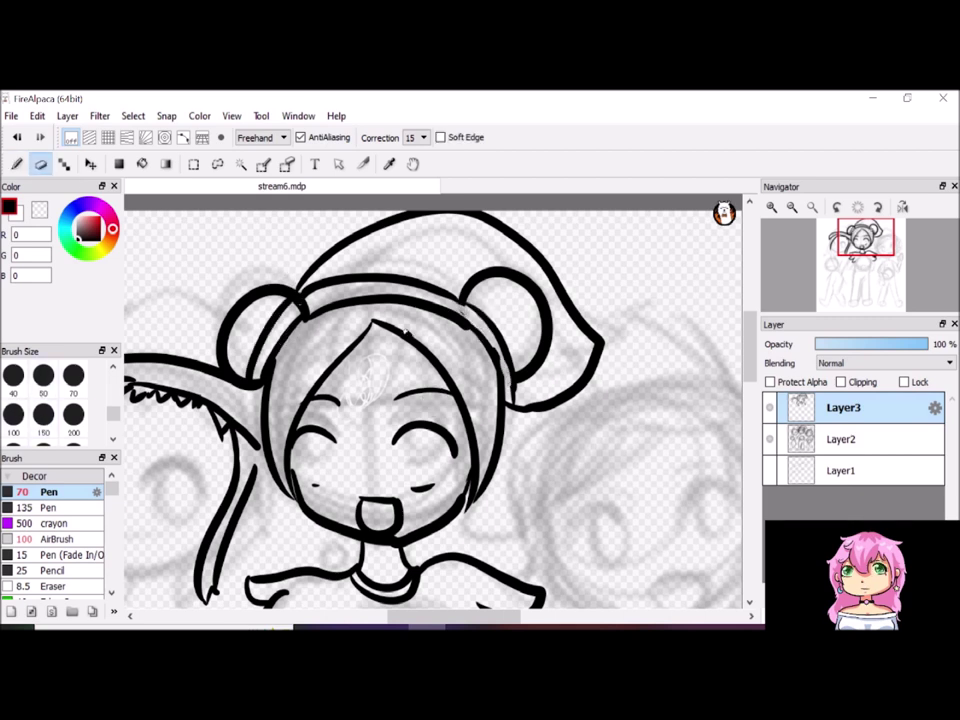
{"action": "key", "text": "b"}
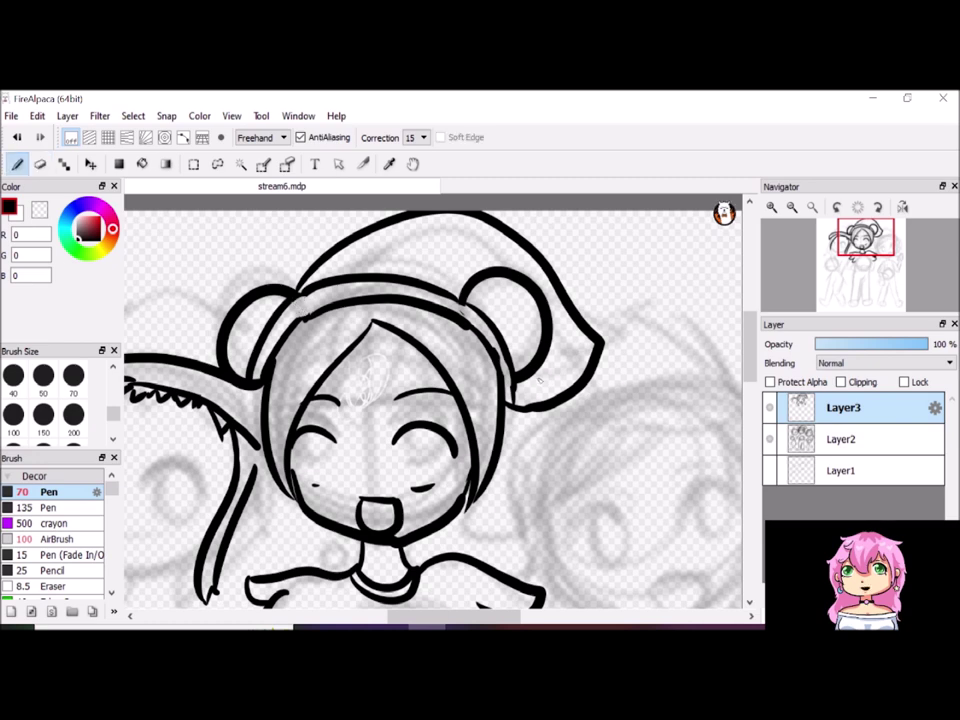
Ink the middle figure's bent arm reaching across the torso, with a hand and thumb at its end
{"action": "scroll", "coordinate": [538, 382], "scroll_direction": "down", "scroll_amount": 5}
{"action": "left_click_drag", "start_coordinate": [219, 493], "coordinate": [372, 519]}
{"action": "mouse_move", "coordinate": [297, 430]}
{"action": "left_mouse_down"}
{"action": "mouse_move", "coordinate": [261, 476]}
{"action": "mouse_move", "coordinate": [333, 474]}
{"action": "left_mouse_up"}
{"action": "key", "text": "ctrl+z"}
{"action": "key", "text": "ctrl+z"}
{"action": "mouse_move", "coordinate": [264, 470]}
{"action": "left_mouse_down"}
{"action": "mouse_move", "coordinate": [352, 481]}
{"action": "mouse_move", "coordinate": [396, 460]}
{"action": "mouse_move", "coordinate": [446, 503]}
{"action": "mouse_move", "coordinate": [386, 520]}
{"action": "left_mouse_up"}
Undo the lower hand outline and redraw the middle figure's hand with separate fingers
{"action": "key", "text": "ctrl+z"}
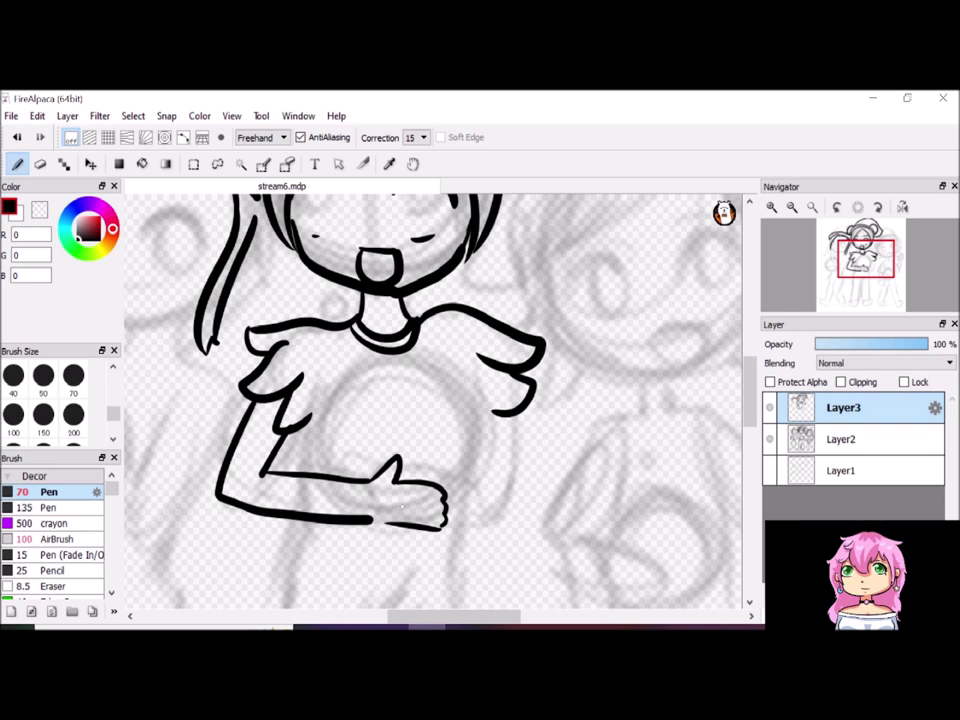
{"action": "key", "text": "ctrl+z"}
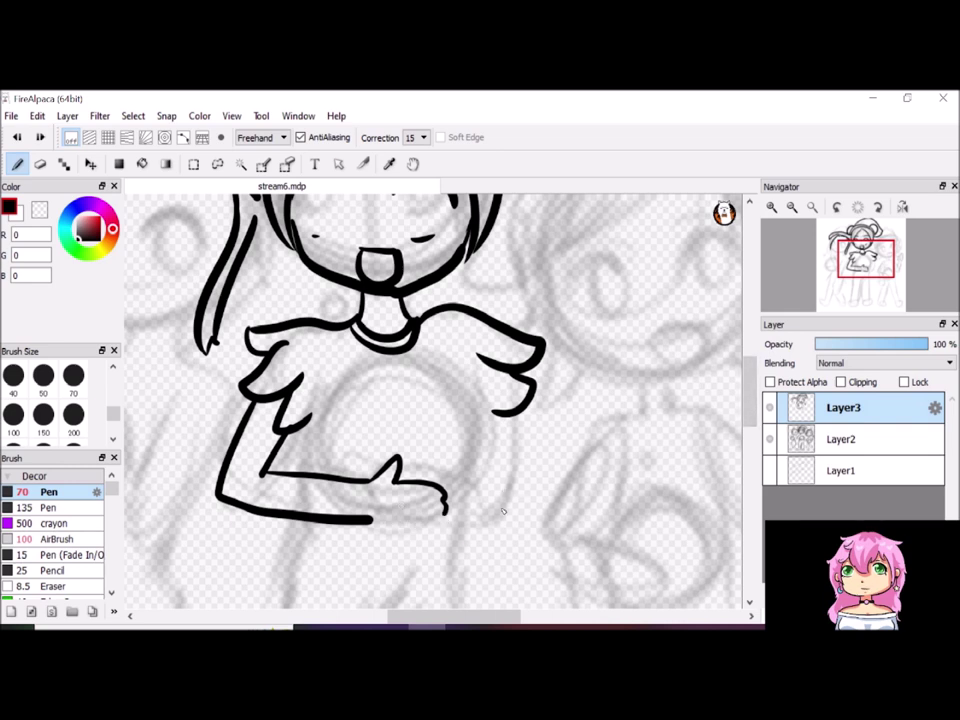
{"action": "left_click_drag", "start_coordinate": [385, 482], "coordinate": [445, 507]}
{"action": "left_click_drag", "start_coordinate": [373, 519], "coordinate": [443, 506]}
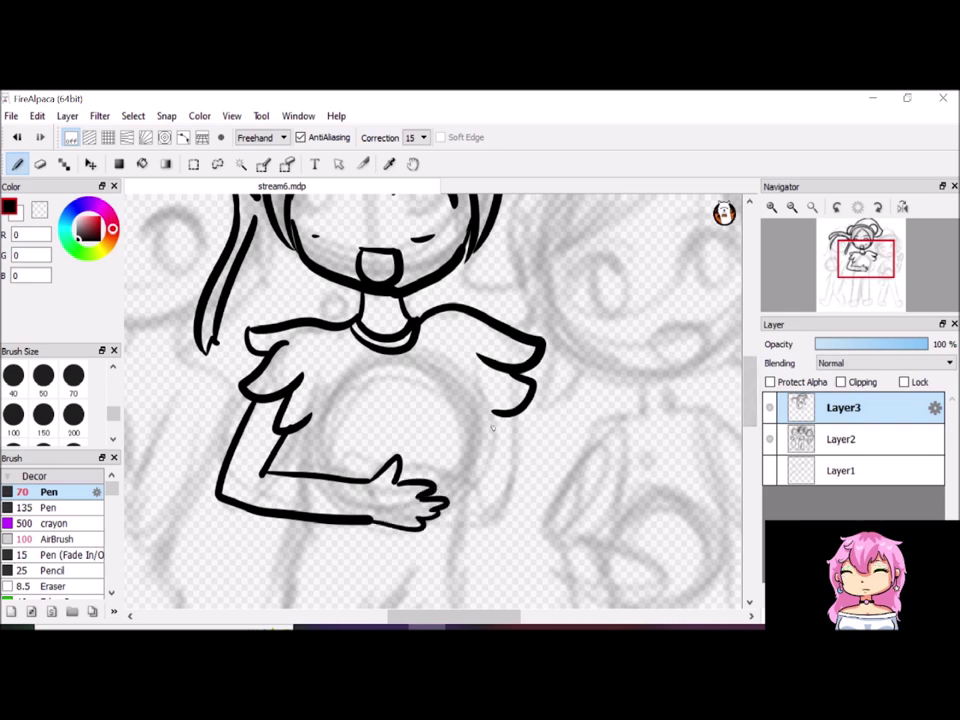
Ink the large round shape on the middle figure's torso and the second bent arm beside it
{"action": "left_click_drag", "start_coordinate": [316, 468], "coordinate": [458, 490]}
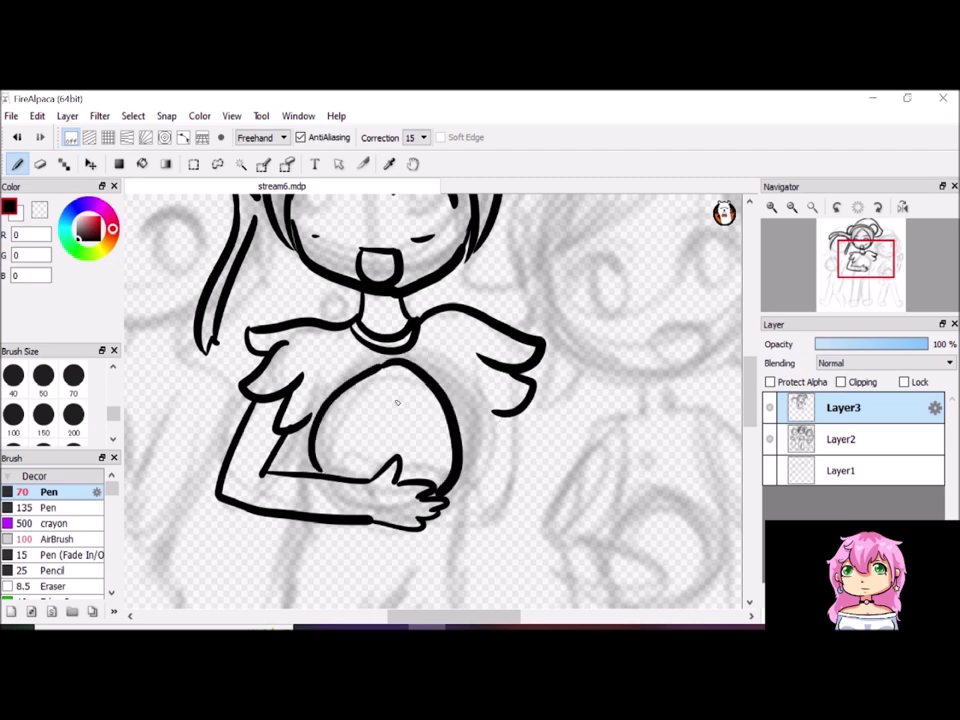
{"action": "mouse_move", "coordinate": [510, 420]}
{"action": "left_mouse_down"}
{"action": "mouse_move", "coordinate": [512, 480]}
{"action": "mouse_move", "coordinate": [445, 535]}
{"action": "left_mouse_up"}
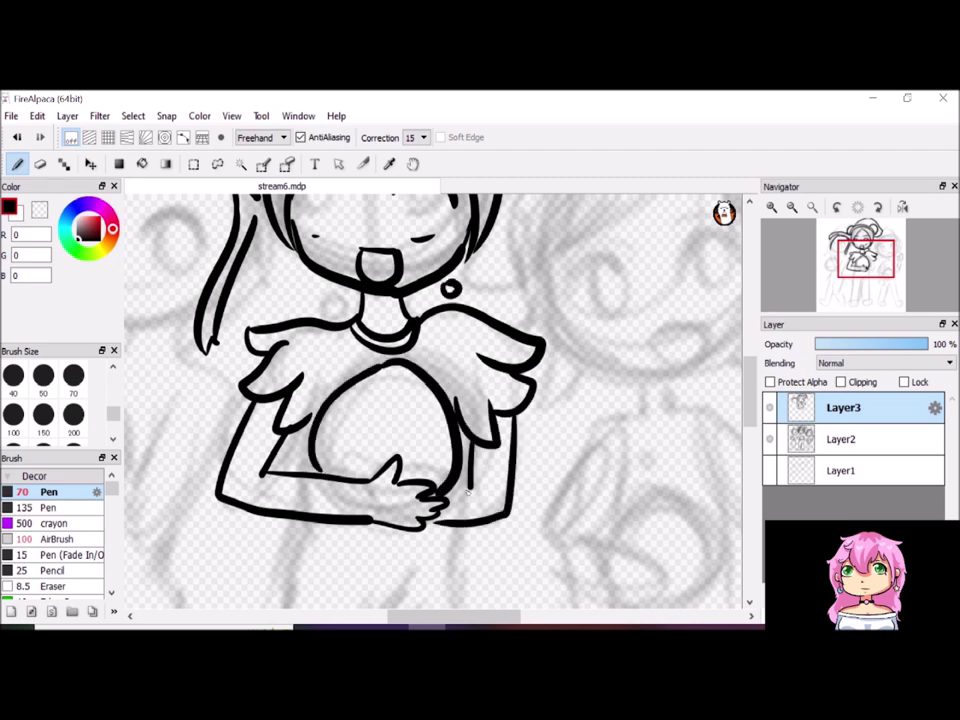
Ink the middle figure's petal-shaped skirt below the arms and erase the overlapping line between two petals
{"action": "scroll", "coordinate": [752, 400], "scroll_direction": "down", "scroll_amount": 2}
{"action": "scroll", "coordinate": [752, 400], "scroll_direction": "down", "scroll_amount": 1}
{"action": "mouse_move", "coordinate": [300, 368]}
{"action": "left_mouse_down"}
{"action": "mouse_move", "coordinate": [305, 421]}
{"action": "mouse_move", "coordinate": [365, 425]}
{"action": "mouse_move", "coordinate": [465, 535]}
{"action": "left_mouse_up"}
{"action": "left_click_drag", "start_coordinate": [428, 420], "coordinate": [452, 472]}
{"action": "left_click_drag", "start_coordinate": [481, 365], "coordinate": [490, 450]}
{"action": "left_click_drag", "start_coordinate": [455, 408], "coordinate": [465, 532]}
{"action": "left_click_drag", "start_coordinate": [265, 447], "coordinate": [405, 526]}
{"action": "key", "text": "e"}
{"action": "mouse_move", "coordinate": [455, 420]}
{"action": "left_mouse_down"}
{"action": "mouse_move", "coordinate": [508, 489]}
{"action": "mouse_move", "coordinate": [452, 435]}
{"action": "left_mouse_up"}
{"action": "key", "text": "b"}
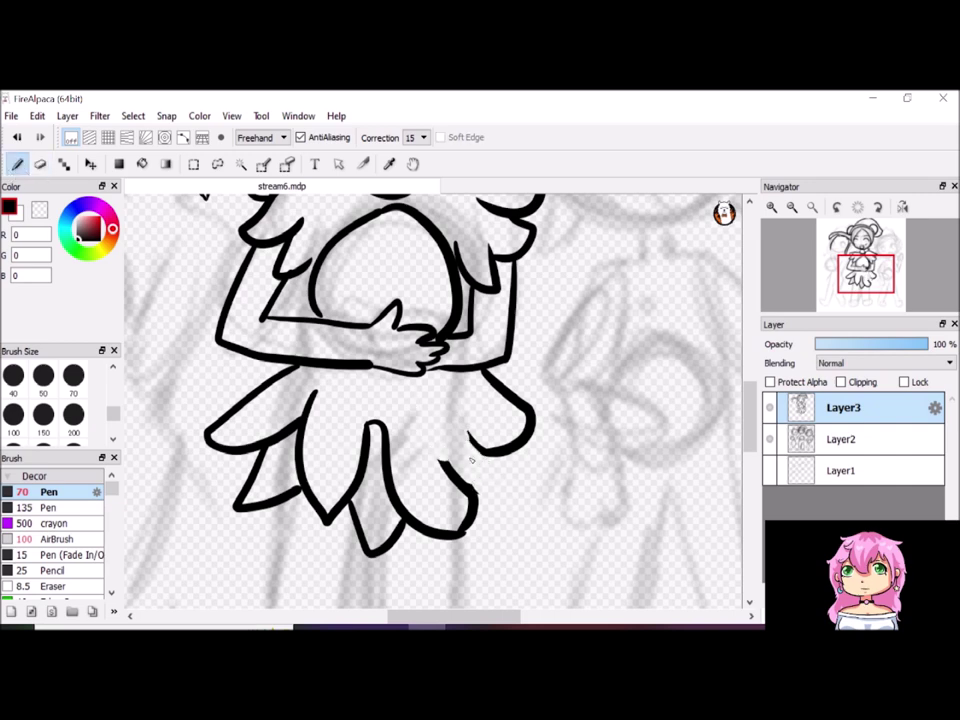
Ink the middle figure's first leg with a zigzag-cuffed, curled-toe boot
{"action": "scroll", "coordinate": [298, 352], "scroll_direction": "down", "scroll_amount": 5}
{"action": "mouse_move", "coordinate": [301, 282]}
{"action": "left_mouse_down"}
{"action": "mouse_move", "coordinate": [287, 426]}
{"action": "mouse_move", "coordinate": [327, 517]}
{"action": "left_mouse_up"}
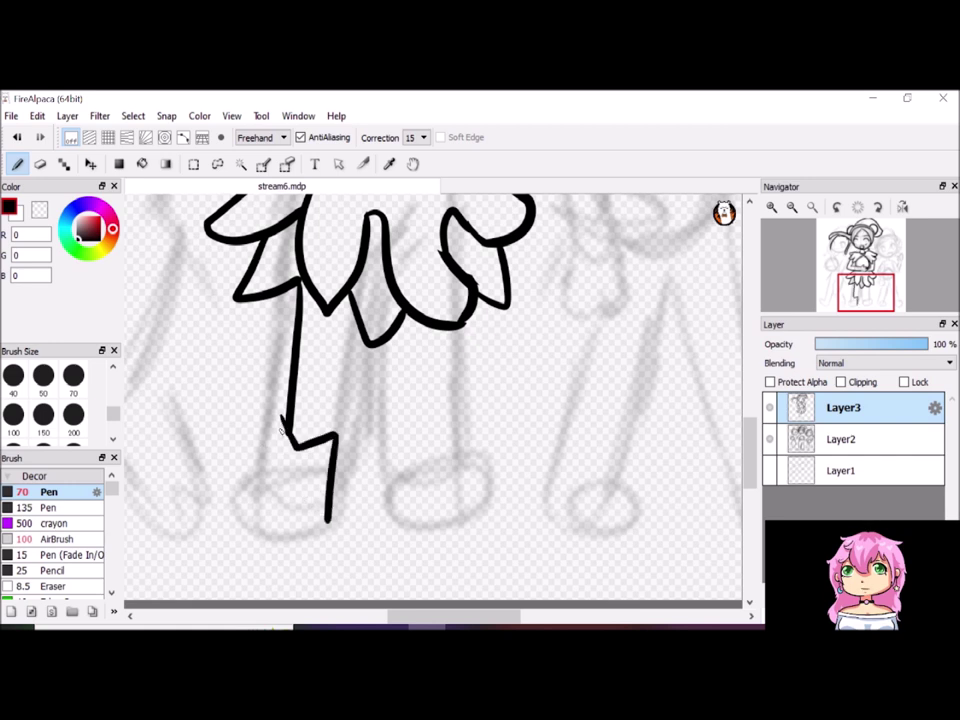
{"action": "left_click_drag", "start_coordinate": [283, 428], "coordinate": [334, 446]}
{"action": "mouse_move", "coordinate": [347, 298]}
{"action": "left_mouse_down"}
{"action": "mouse_move", "coordinate": [328, 432]}
{"action": "mouse_move", "coordinate": [336, 446]}
{"action": "left_mouse_up"}
{"action": "key", "text": "ctrl+z"}
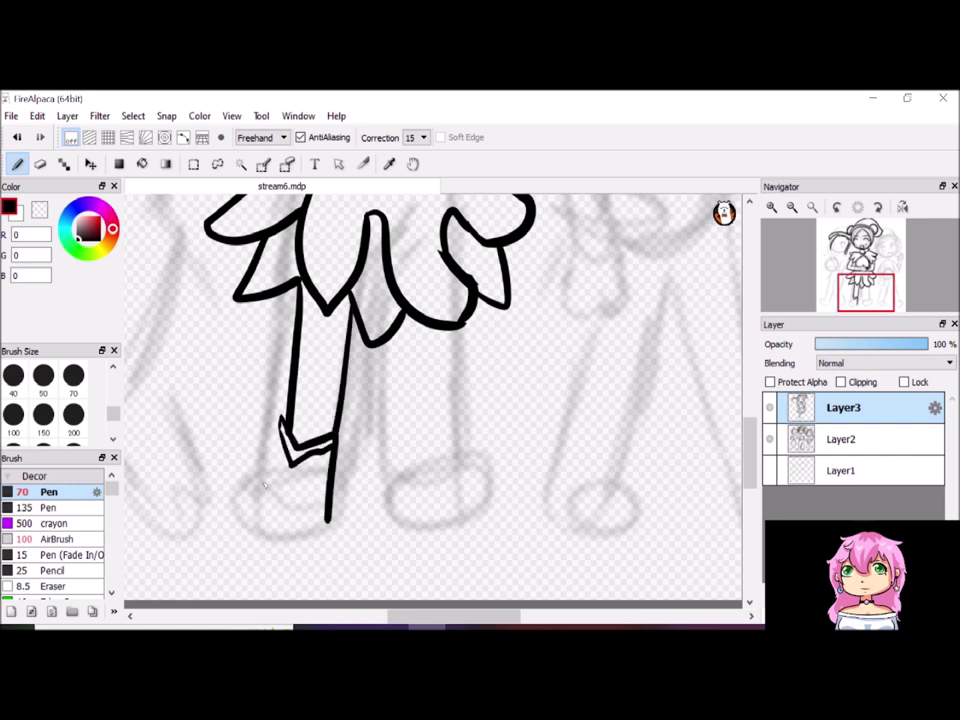
{"action": "mouse_move", "coordinate": [268, 486]}
{"action": "left_mouse_down"}
{"action": "mouse_move", "coordinate": [262, 534]}
{"action": "mouse_move", "coordinate": [328, 524]}
{"action": "left_mouse_up"}
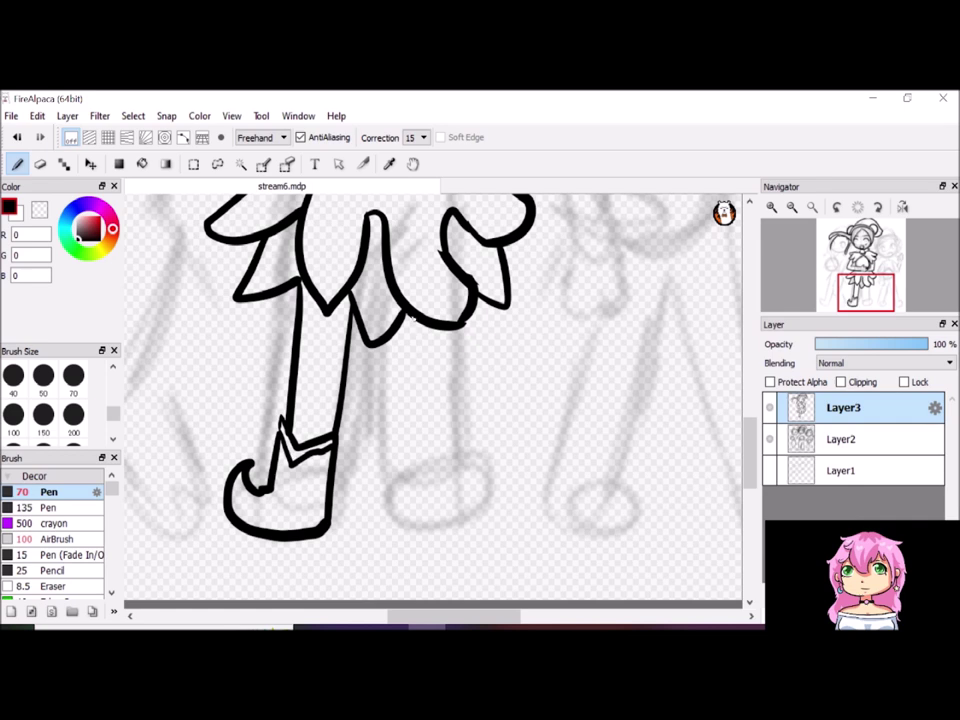
Ink the middle figure's second leg and its matching curled-toe boot with a pointed cuff
{"action": "mouse_move", "coordinate": [386, 437]}
{"action": "left_mouse_down"}
{"action": "mouse_move", "coordinate": [412, 453]}
{"action": "mouse_move", "coordinate": [428, 429]}
{"action": "mouse_move", "coordinate": [421, 463]}
{"action": "left_mouse_up"}
{"action": "left_click_drag", "start_coordinate": [420, 330], "coordinate": [417, 436]}
{"action": "left_click_drag", "start_coordinate": [378, 338], "coordinate": [383, 444]}
{"action": "mouse_move", "coordinate": [425, 452]}
{"action": "left_mouse_down"}
{"action": "mouse_move", "coordinate": [490, 495]}
{"action": "mouse_move", "coordinate": [395, 530]}
{"action": "left_mouse_up"}
Ink both curled-toe boots with zigzag cuffs for the right figure
{"action": "left_click_drag", "start_coordinate": [438, 617], "coordinate": [474, 622]}
{"action": "mouse_move", "coordinate": [463, 448]}
{"action": "left_mouse_down"}
{"action": "mouse_move", "coordinate": [395, 426]}
{"action": "mouse_move", "coordinate": [375, 514]}
{"action": "mouse_move", "coordinate": [468, 500]}
{"action": "left_mouse_up"}
{"action": "left_click_drag", "start_coordinate": [436, 488], "coordinate": [462, 478]}
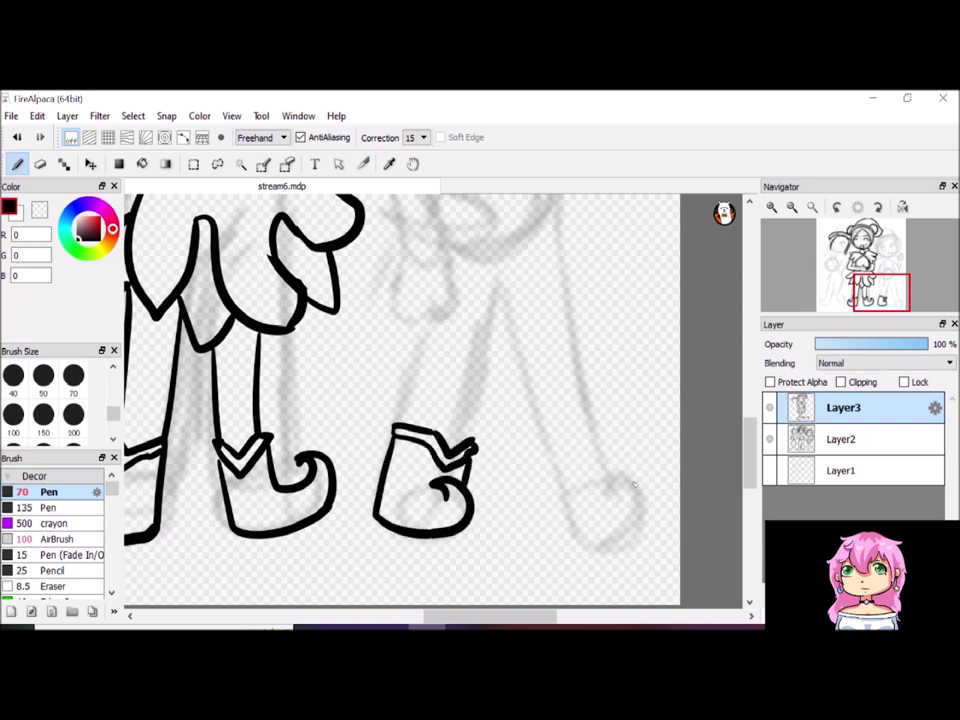
{"action": "left_click_drag", "start_coordinate": [620, 482], "coordinate": [656, 498]}
{"action": "mouse_move", "coordinate": [546, 462]}
{"action": "left_mouse_down"}
{"action": "mouse_move", "coordinate": [556, 492]}
{"action": "mouse_move", "coordinate": [610, 447]}
{"action": "mouse_move", "coordinate": [591, 476]}
{"action": "mouse_move", "coordinate": [655, 500]}
{"action": "left_mouse_up"}
Ink the right figure's petal-shaped skirt and the legs joining it to the boots
{"action": "scroll", "coordinate": [610, 420], "scroll_direction": "up", "scroll_amount": 3}
{"action": "left_click_drag", "start_coordinate": [565, 318], "coordinate": [580, 412]}
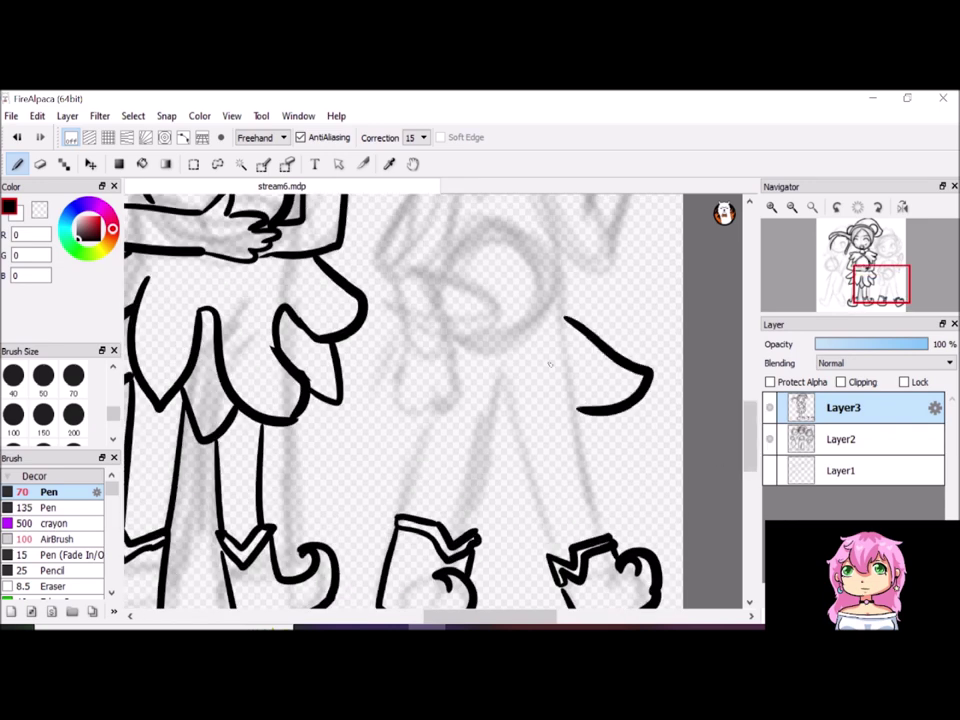
{"action": "left_click_drag", "start_coordinate": [548, 368], "coordinate": [605, 448]}
{"action": "left_click_drag", "start_coordinate": [505, 405], "coordinate": [437, 460]}
{"action": "mouse_move", "coordinate": [340, 400]}
{"action": "left_mouse_down"}
{"action": "mouse_move", "coordinate": [432, 420]}
{"action": "mouse_move", "coordinate": [395, 342]}
{"action": "left_mouse_up"}
{"action": "left_click_drag", "start_coordinate": [330, 345], "coordinate": [336, 372]}
{"action": "left_click_drag", "start_coordinate": [432, 420], "coordinate": [421, 518]}
{"action": "left_click_drag", "start_coordinate": [470, 458], "coordinate": [458, 518]}
Ink the right figure's neck, collar, ruffled sleeve and the outer line of the lowered arm
{"action": "scroll", "coordinate": [500, 420], "scroll_direction": "up", "scroll_amount": 5}
{"action": "left_click_drag", "start_coordinate": [477, 296], "coordinate": [474, 318]}
{"action": "mouse_move", "coordinate": [514, 318]}
{"action": "left_mouse_down"}
{"action": "mouse_move", "coordinate": [472, 322]}
{"action": "mouse_move", "coordinate": [522, 322]}
{"action": "mouse_move", "coordinate": [408, 352]}
{"action": "mouse_move", "coordinate": [470, 405]}
{"action": "left_mouse_up"}
{"action": "mouse_move", "coordinate": [398, 385]}
{"action": "left_mouse_down"}
{"action": "mouse_move", "coordinate": [392, 490]}
{"action": "mouse_move", "coordinate": [408, 565]}
{"action": "left_mouse_up"}
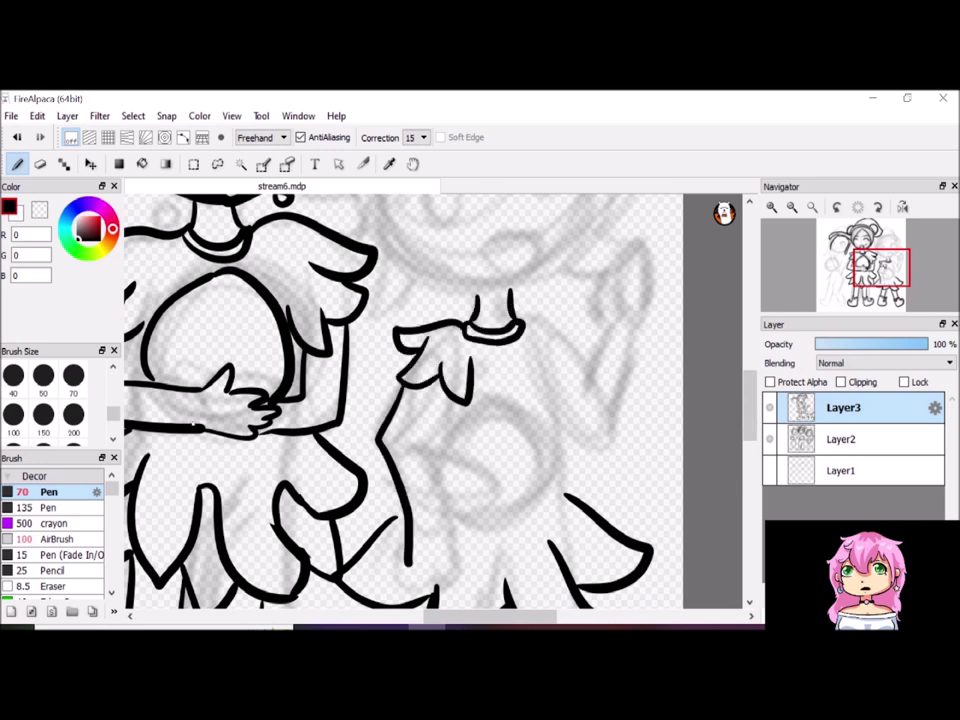
Add a cuff with small beads around the middle figure's wrist
{"action": "left_click_drag", "start_coordinate": [194, 392], "coordinate": [198, 432]}
{"action": "left_click_drag", "start_coordinate": [204, 390], "coordinate": [207, 434]}
{"action": "left_click", "coordinate": [186, 396]}
{"action": "left_click", "coordinate": [186, 404]}
{"action": "left_click", "coordinate": [187, 412]}
Ink the right figure's lowered arm with a cuffed, curled hand and the round shape on the torso
{"action": "key", "text": "e"}
{"action": "mouse_move", "coordinate": [408, 562]}
{"action": "left_mouse_down"}
{"action": "mouse_move", "coordinate": [397, 388]}
{"action": "mouse_move", "coordinate": [408, 560]}
{"action": "mouse_move", "coordinate": [445, 545]}
{"action": "mouse_move", "coordinate": [422, 510]}
{"action": "mouse_move", "coordinate": [449, 558]}
{"action": "left_mouse_up"}
{"action": "left_click", "coordinate": [16, 164]}
{"action": "left_click_drag", "start_coordinate": [412, 517], "coordinate": [400, 570]}
{"action": "mouse_move", "coordinate": [448, 402]}
{"action": "left_mouse_down"}
{"action": "mouse_move", "coordinate": [434, 498]}
{"action": "mouse_move", "coordinate": [521, 495]}
{"action": "mouse_move", "coordinate": [445, 540]}
{"action": "left_mouse_up"}
Ink the right figure's other ruffled sleeve and the raised arm with a cuffed, waving hand
{"action": "mouse_move", "coordinate": [510, 372]}
{"action": "left_mouse_down"}
{"action": "mouse_move", "coordinate": [575, 362]}
{"action": "mouse_move", "coordinate": [596, 385]}
{"action": "left_mouse_up"}
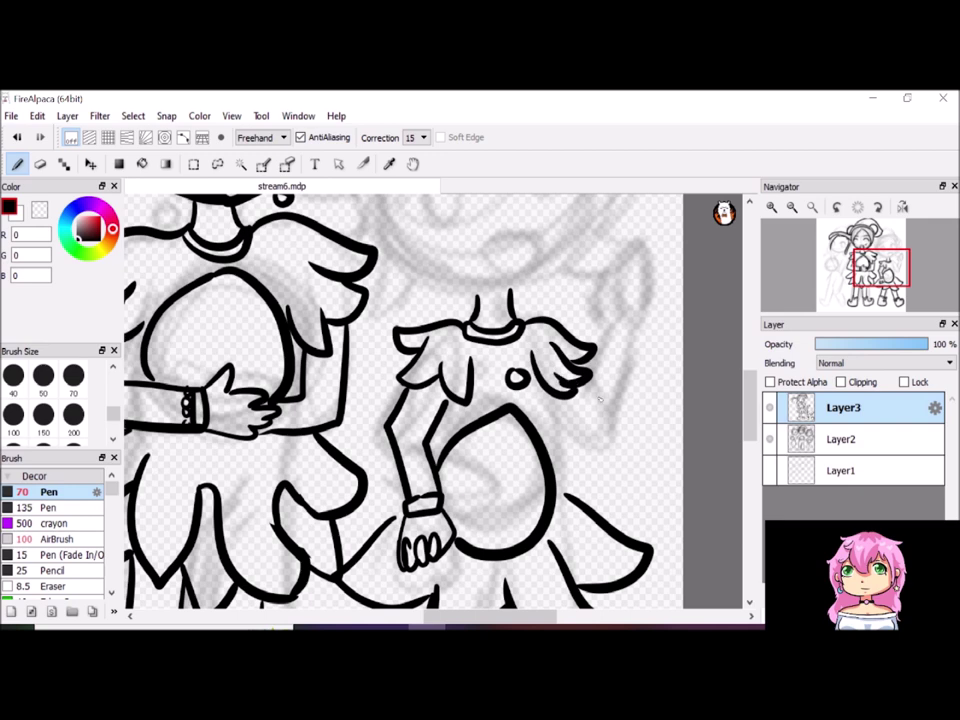
{"action": "scroll", "coordinate": [599, 398], "scroll_direction": "up", "scroll_amount": 2}
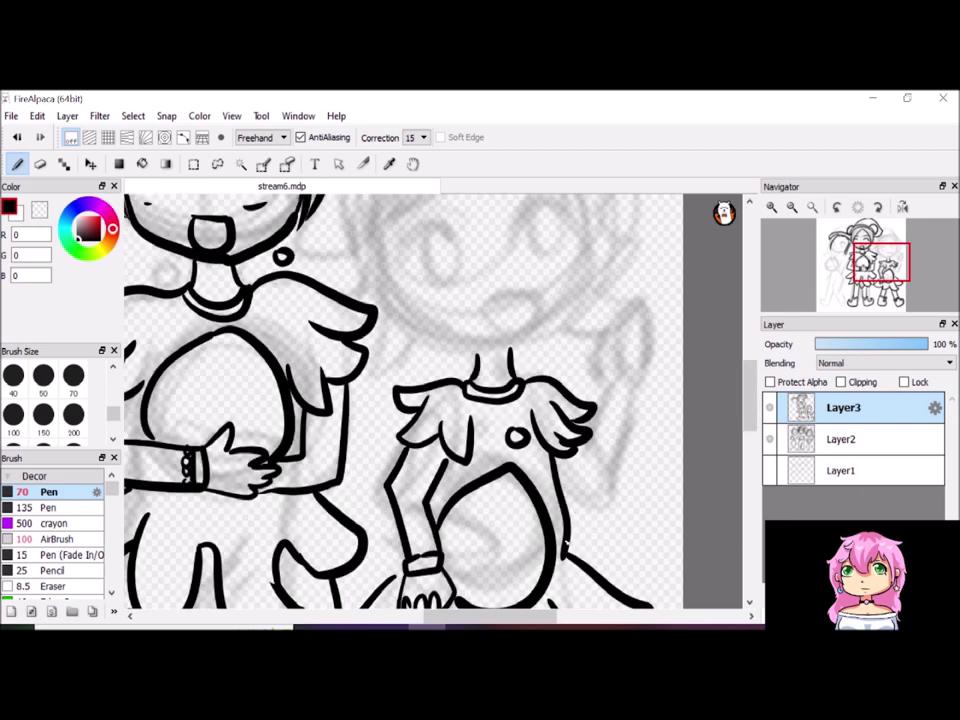
{"action": "left_click_drag", "start_coordinate": [632, 461], "coordinate": [617, 515]}
{"action": "left_click_drag", "start_coordinate": [643, 438], "coordinate": [600, 505]}
{"action": "left_click_drag", "start_coordinate": [615, 392], "coordinate": [655, 410]}
{"action": "mouse_move", "coordinate": [590, 432]}
{"action": "left_mouse_down"}
{"action": "mouse_move", "coordinate": [614, 392]}
{"action": "mouse_move", "coordinate": [636, 305]}
{"action": "mouse_move", "coordinate": [662, 310]}
{"action": "mouse_move", "coordinate": [678, 354]}
{"action": "mouse_move", "coordinate": [662, 400]}
{"action": "left_mouse_up"}
Ink the right figure's face with a rounded jaw, closed eyes, open mouth and eyebrows
{"action": "scroll", "coordinate": [600, 400], "scroll_direction": "up", "scroll_amount": 6}
{"action": "left_click_drag", "start_coordinate": [580, 338], "coordinate": [515, 500]}
{"action": "mouse_move", "coordinate": [400, 440]}
{"action": "left_mouse_down"}
{"action": "mouse_move", "coordinate": [468, 505]}
{"action": "mouse_move", "coordinate": [525, 503]}
{"action": "mouse_move", "coordinate": [463, 420]}
{"action": "left_mouse_up"}
{"action": "left_click_drag", "start_coordinate": [522, 398], "coordinate": [578, 402]}
{"action": "mouse_move", "coordinate": [486, 470]}
{"action": "left_mouse_down"}
{"action": "mouse_move", "coordinate": [540, 458]}
{"action": "mouse_move", "coordinate": [490, 478]}
{"action": "left_mouse_up"}
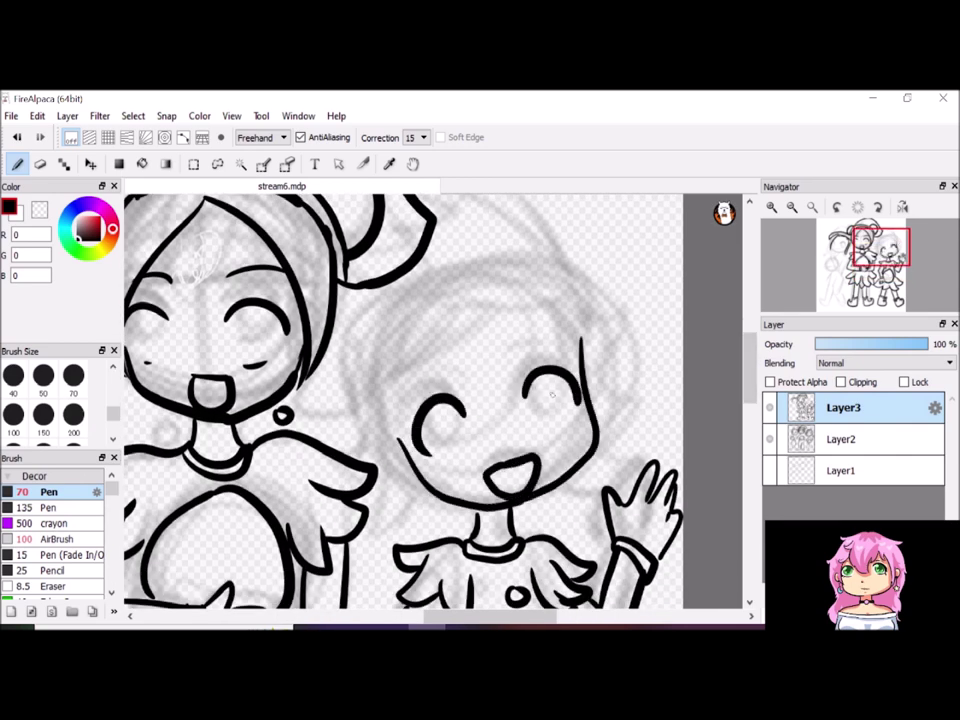
{"action": "left_click_drag", "start_coordinate": [518, 346], "coordinate": [556, 334]}
Ink the right figure's parted hairline and the spiky hair ends on both sides of the face
{"action": "mouse_move", "coordinate": [470, 296]}
{"action": "left_mouse_down"}
{"action": "mouse_move", "coordinate": [582, 340]}
{"action": "mouse_move", "coordinate": [628, 445]}
{"action": "left_mouse_up"}
{"action": "left_click_drag", "start_coordinate": [356, 372], "coordinate": [345, 424]}
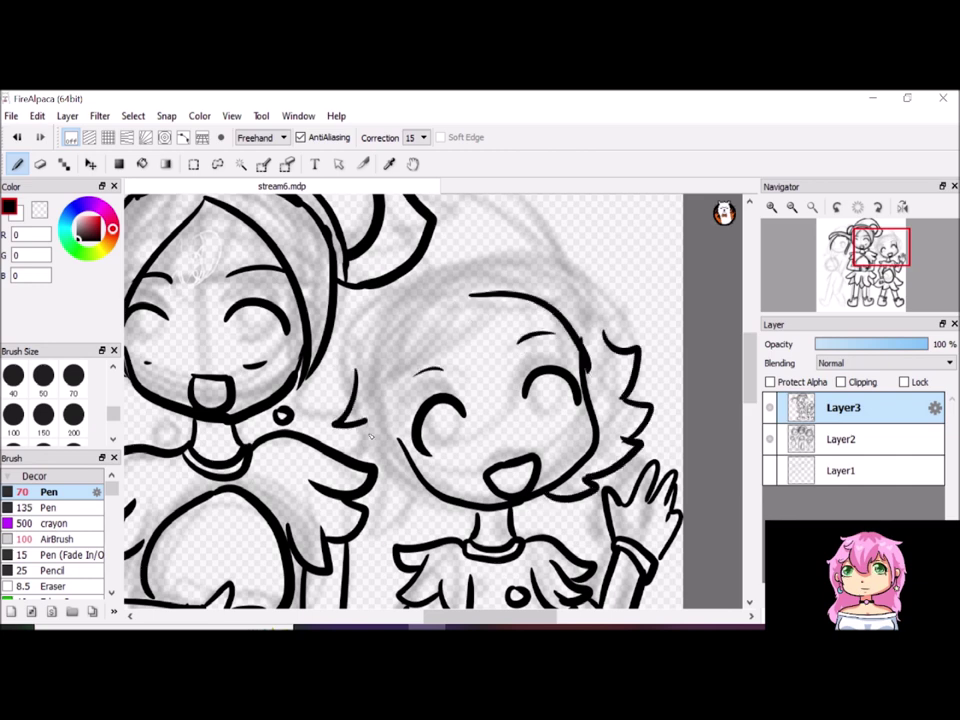
{"action": "mouse_move", "coordinate": [370, 474]}
{"action": "left_mouse_down"}
{"action": "mouse_move", "coordinate": [386, 514]}
{"action": "mouse_move", "coordinate": [434, 508]}
{"action": "left_mouse_up"}
{"action": "left_click_drag", "start_coordinate": [478, 294], "coordinate": [410, 466]}
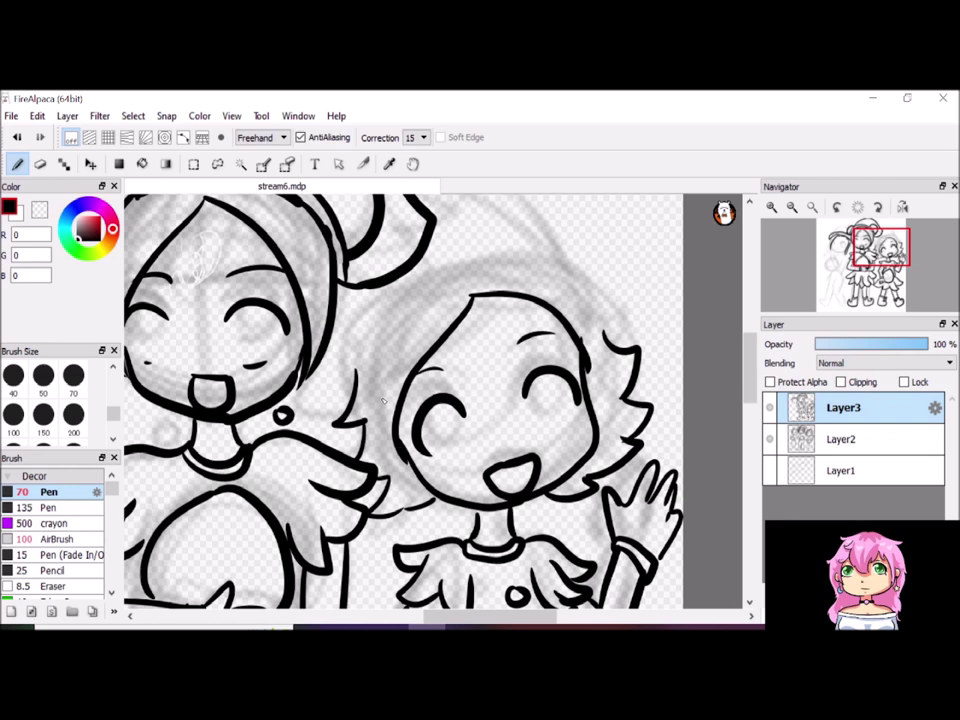
Ink the right figure's hat, with a thick curved double-lined brim over the hair
{"action": "scroll", "coordinate": [400, 400], "scroll_direction": "up", "scroll_amount": 3}
{"action": "left_click_drag", "start_coordinate": [280, 335], "coordinate": [445, 265]}
{"action": "mouse_move", "coordinate": [250, 335]}
{"action": "left_mouse_down"}
{"action": "mouse_move", "coordinate": [440, 250]}
{"action": "mouse_move", "coordinate": [462, 310]}
{"action": "left_mouse_up"}
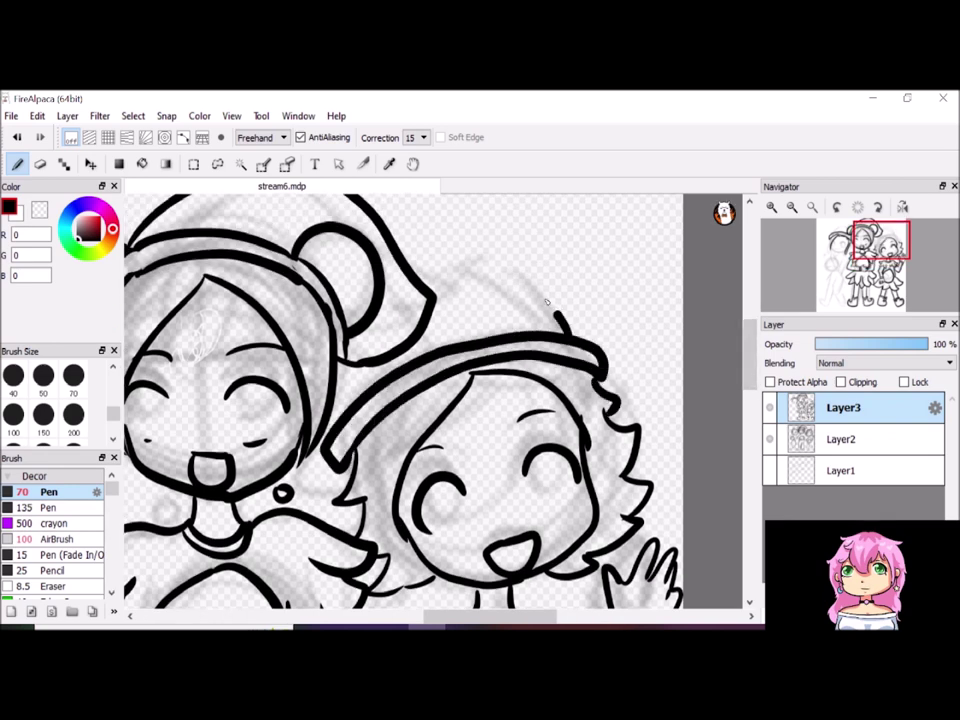
Ink the left figure's outer hair lock and face, including the lashed eyes, eyebrows, small mouth and jawline
{"action": "scroll", "coordinate": [430, 400], "scroll_direction": "down", "scroll_amount": 3}
{"action": "scroll", "coordinate": [430, 400], "scroll_direction": "left", "scroll_amount": 5}
{"action": "mouse_move", "coordinate": [330, 245]}
{"action": "left_mouse_down"}
{"action": "mouse_move", "coordinate": [298, 385]}
{"action": "mouse_move", "coordinate": [336, 375]}
{"action": "left_mouse_up"}
{"action": "left_click_drag", "start_coordinate": [425, 292], "coordinate": [497, 303]}
{"action": "key", "text": "ctrl+z"}
{"action": "mouse_move", "coordinate": [356, 262]}
{"action": "left_mouse_down"}
{"action": "mouse_move", "coordinate": [376, 300]}
{"action": "mouse_move", "coordinate": [357, 263]}
{"action": "mouse_move", "coordinate": [378, 262]}
{"action": "left_mouse_up"}
{"action": "left_click_drag", "start_coordinate": [443, 257], "coordinate": [472, 256]}
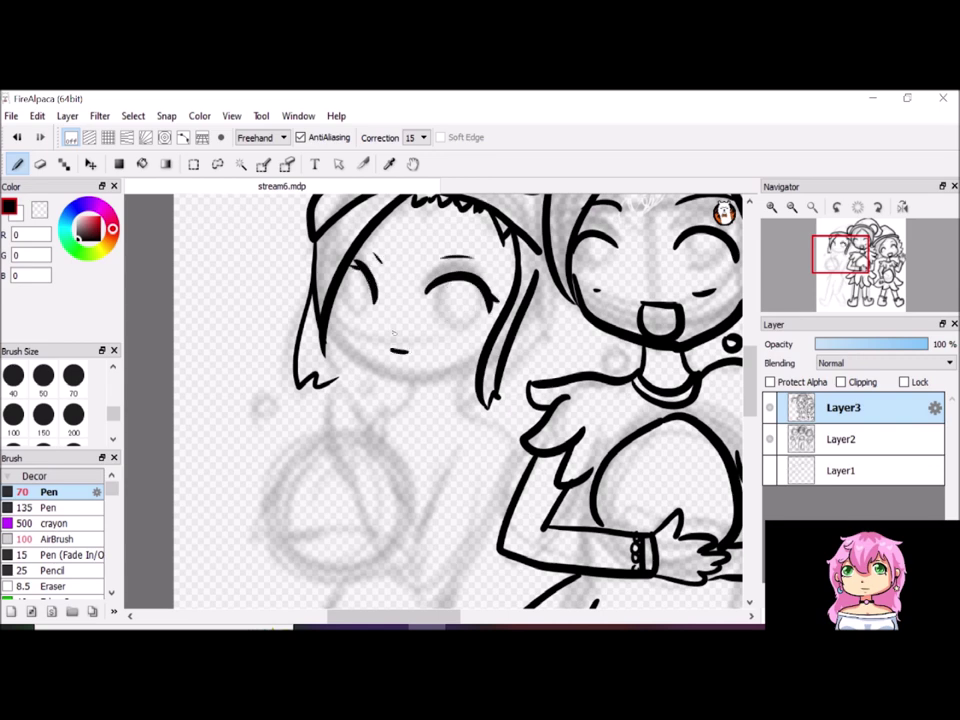
{"action": "left_click_drag", "start_coordinate": [335, 345], "coordinate": [478, 357]}
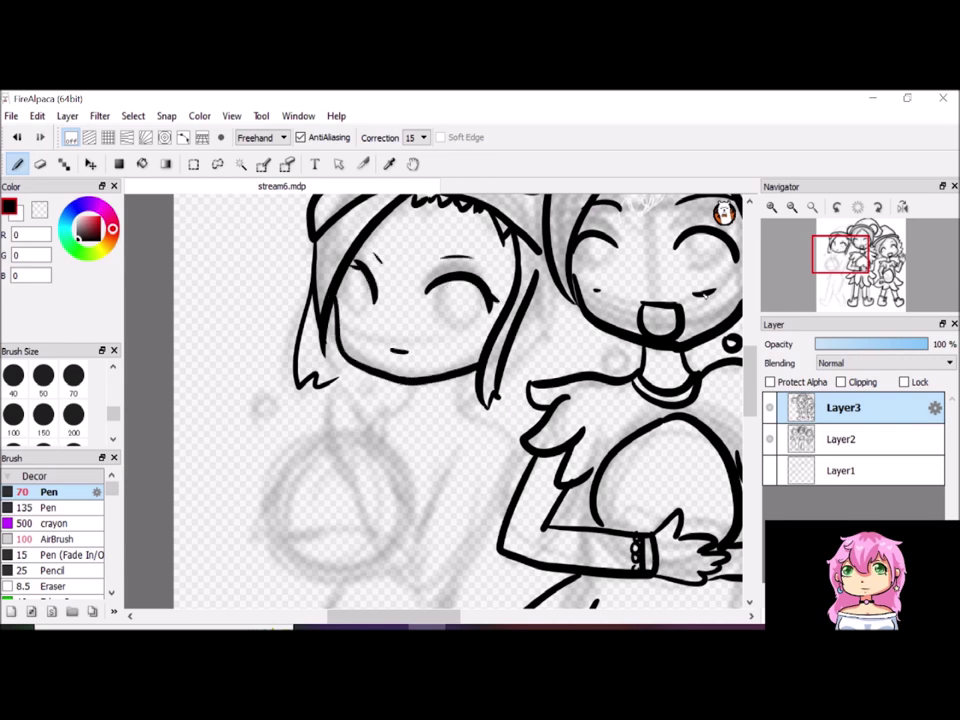
Complete the left figure's hat and the hair strands beside the face
{"action": "scroll", "coordinate": [450, 400], "scroll_direction": "up", "scroll_amount": 3}
{"action": "left_click_drag", "start_coordinate": [405, 292], "coordinate": [378, 404]}
Ink the left figure's neck, collar, ruffled sleeve and bent arm with a cuffed hand raised to the chest
{"action": "scroll", "coordinate": [430, 298], "scroll_direction": "down", "scroll_amount": 5}
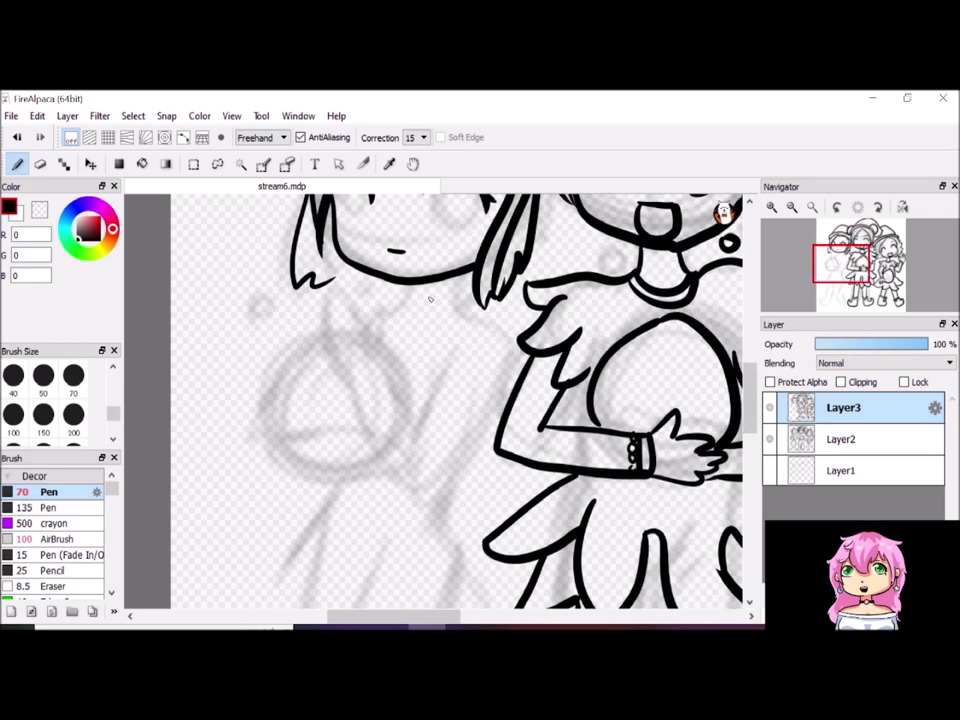
{"action": "mouse_move", "coordinate": [405, 301]}
{"action": "left_mouse_down"}
{"action": "mouse_move", "coordinate": [463, 308]}
{"action": "mouse_move", "coordinate": [510, 378]}
{"action": "left_mouse_up"}
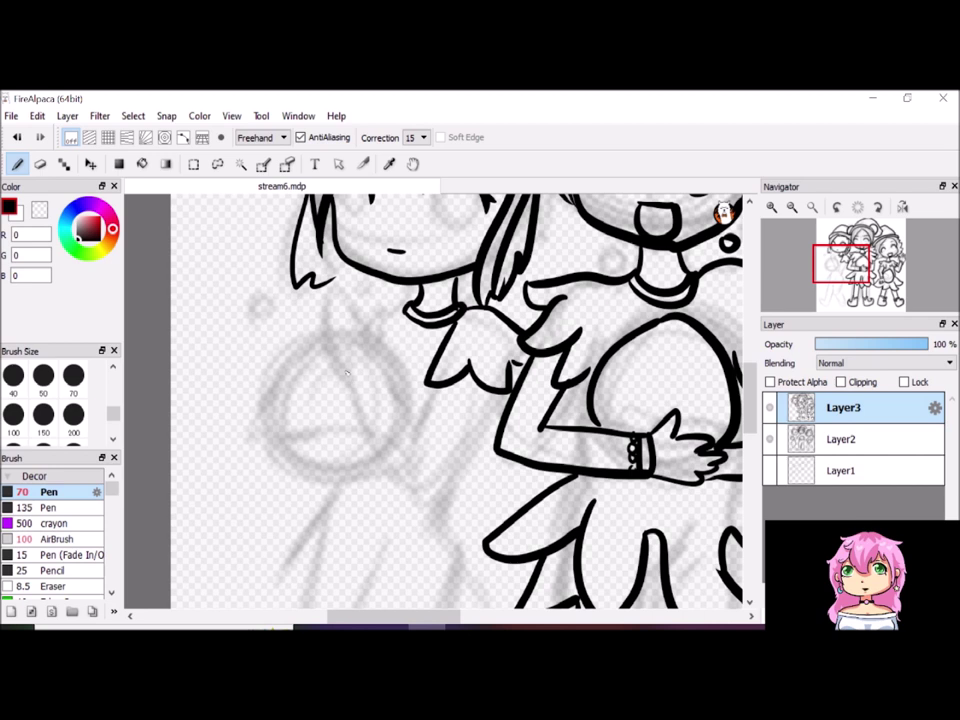
{"action": "mouse_move", "coordinate": [375, 348]}
{"action": "left_mouse_down"}
{"action": "mouse_move", "coordinate": [388, 350]}
{"action": "mouse_move", "coordinate": [335, 350]}
{"action": "mouse_move", "coordinate": [345, 380]}
{"action": "mouse_move", "coordinate": [396, 372]}
{"action": "mouse_move", "coordinate": [405, 380]}
{"action": "mouse_move", "coordinate": [416, 490]}
{"action": "left_mouse_up"}
{"action": "key", "text": "ctrl+z"}
{"action": "left_click_drag", "start_coordinate": [405, 392], "coordinate": [422, 436]}
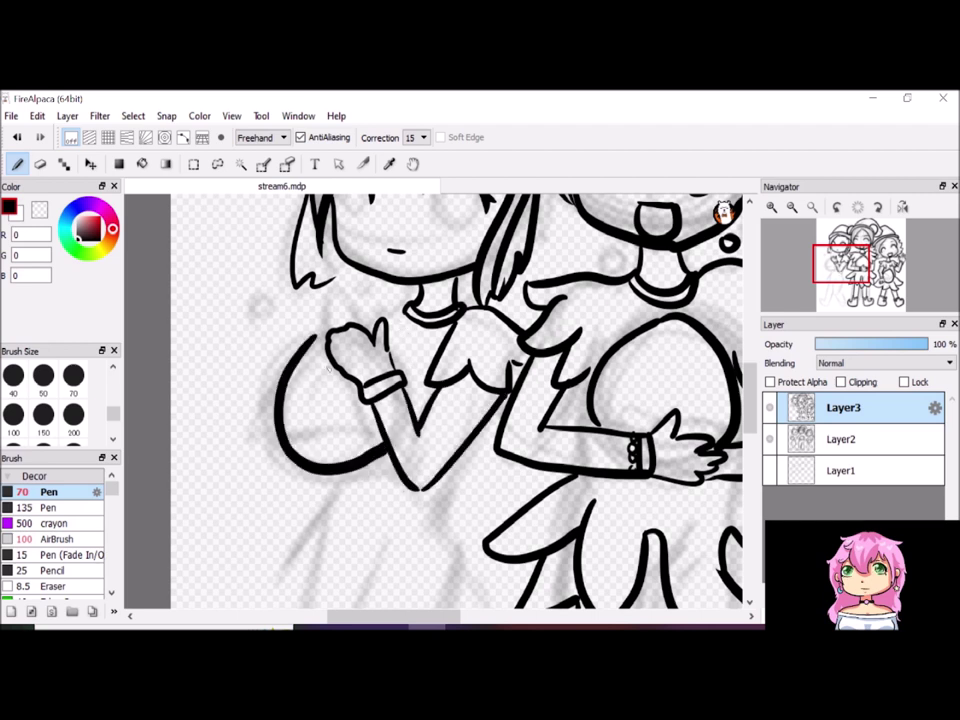
Ink the large round shape and shoulder behind the left figure's raised hand, and the petal-shaped skirt below
{"action": "left_click_drag", "start_coordinate": [318, 326], "coordinate": [385, 455]}
{"action": "left_click_drag", "start_coordinate": [405, 300], "coordinate": [345, 318]}
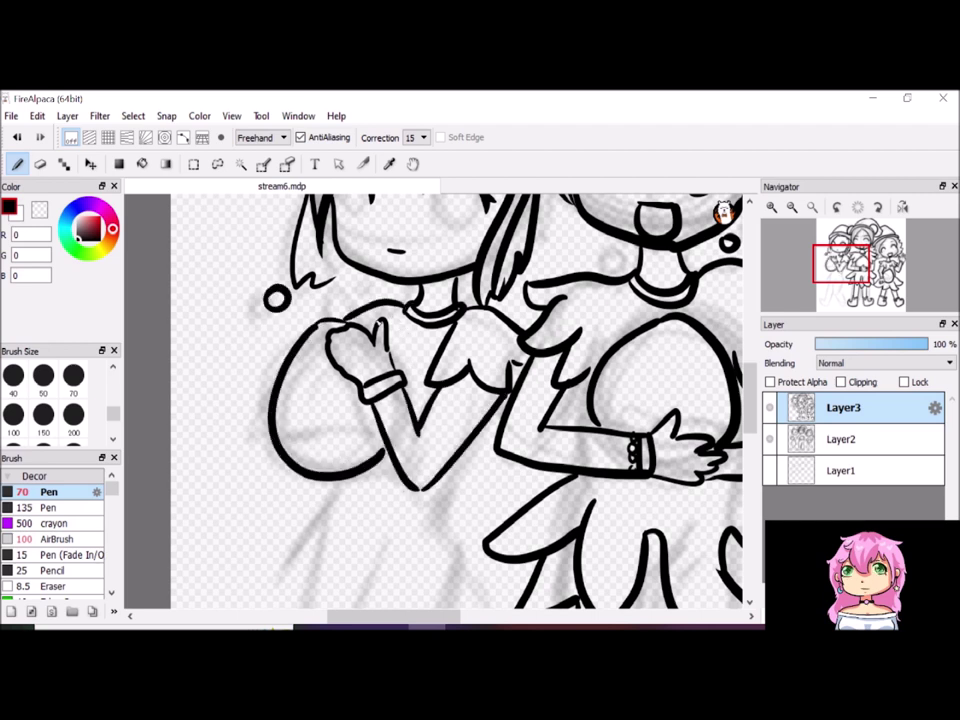
{"action": "scroll", "coordinate": [687, 376], "scroll_direction": "down", "scroll_amount": 3}
{"action": "mouse_move", "coordinate": [320, 440]}
{"action": "left_mouse_down"}
{"action": "mouse_move", "coordinate": [235, 512]}
{"action": "mouse_move", "coordinate": [455, 500]}
{"action": "mouse_move", "coordinate": [490, 580]}
{"action": "left_mouse_up"}
Ink the left figure's outer leg with a cuffed, curled-toe boot
{"action": "scroll", "coordinate": [410, 400], "scroll_direction": "down", "scroll_amount": 6}
{"action": "mouse_move", "coordinate": [298, 370]}
{"action": "left_mouse_down"}
{"action": "mouse_move", "coordinate": [270, 440]}
{"action": "mouse_move", "coordinate": [322, 460]}
{"action": "left_mouse_up"}
{"action": "left_click_drag", "start_coordinate": [343, 360], "coordinate": [312, 446]}
{"action": "mouse_move", "coordinate": [242, 450]}
{"action": "left_mouse_down"}
{"action": "mouse_move", "coordinate": [208, 476]}
{"action": "mouse_move", "coordinate": [312, 477]}
{"action": "left_mouse_up"}
Ink the left figure's bent inner leg with its cuff and small curled-toe boot
{"action": "left_click_drag", "start_coordinate": [372, 330], "coordinate": [422, 480]}
{"action": "left_click_drag", "start_coordinate": [428, 358], "coordinate": [478, 462]}
{"action": "mouse_move", "coordinate": [420, 482]}
{"action": "left_mouse_down"}
{"action": "mouse_move", "coordinate": [478, 465]}
{"action": "mouse_move", "coordinate": [480, 475]}
{"action": "left_mouse_up"}
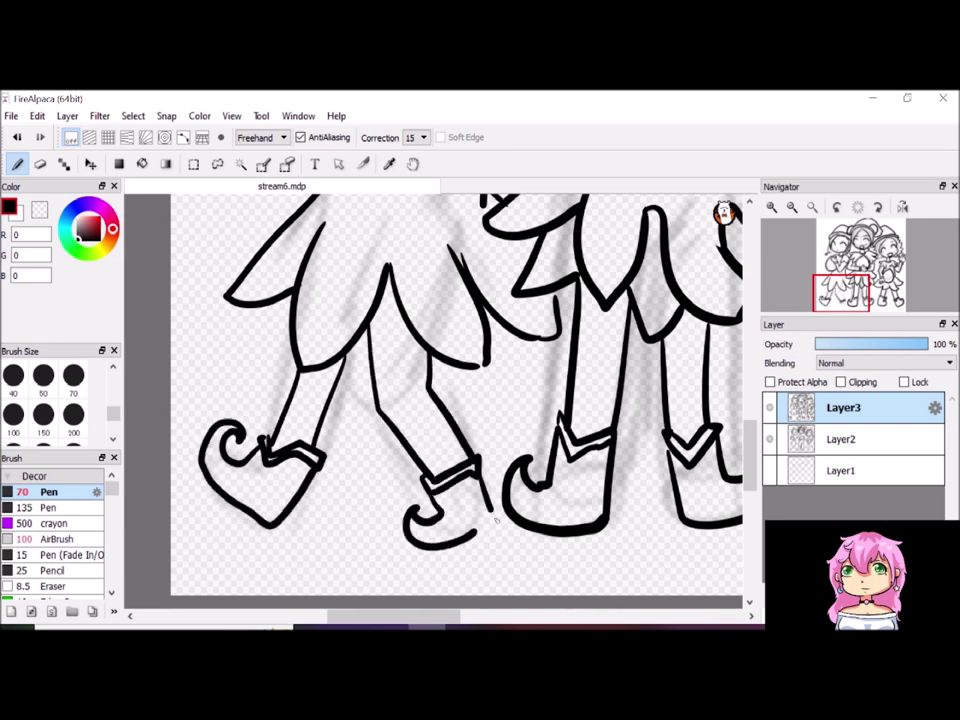
Ink the left figure's far ruffled sleeve, fingertips and arm curving around the outer side of the large round shape
{"action": "scroll", "coordinate": [360, 390], "scroll_direction": "up", "scroll_amount": 10}
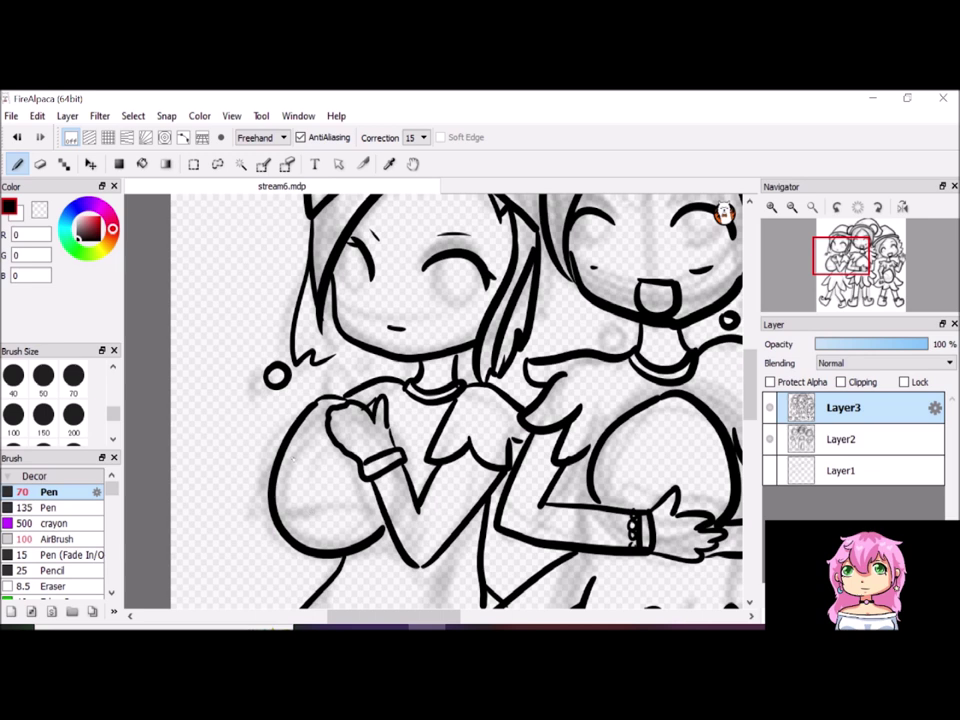
{"action": "left_click_drag", "start_coordinate": [298, 406], "coordinate": [345, 394]}
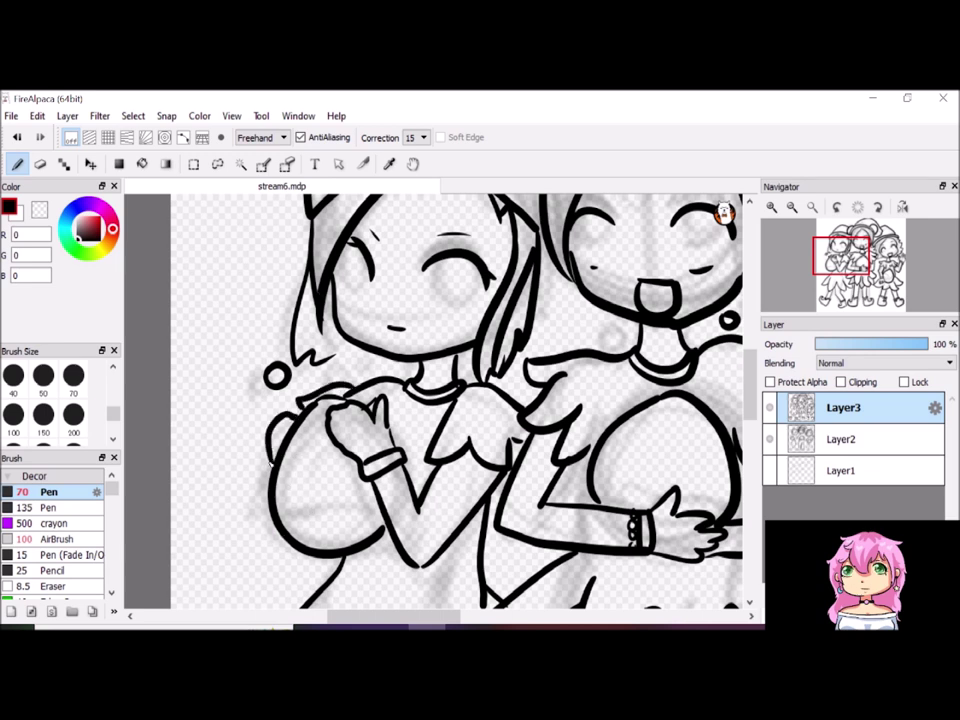
{"action": "left_click_drag", "start_coordinate": [278, 415], "coordinate": [306, 558]}
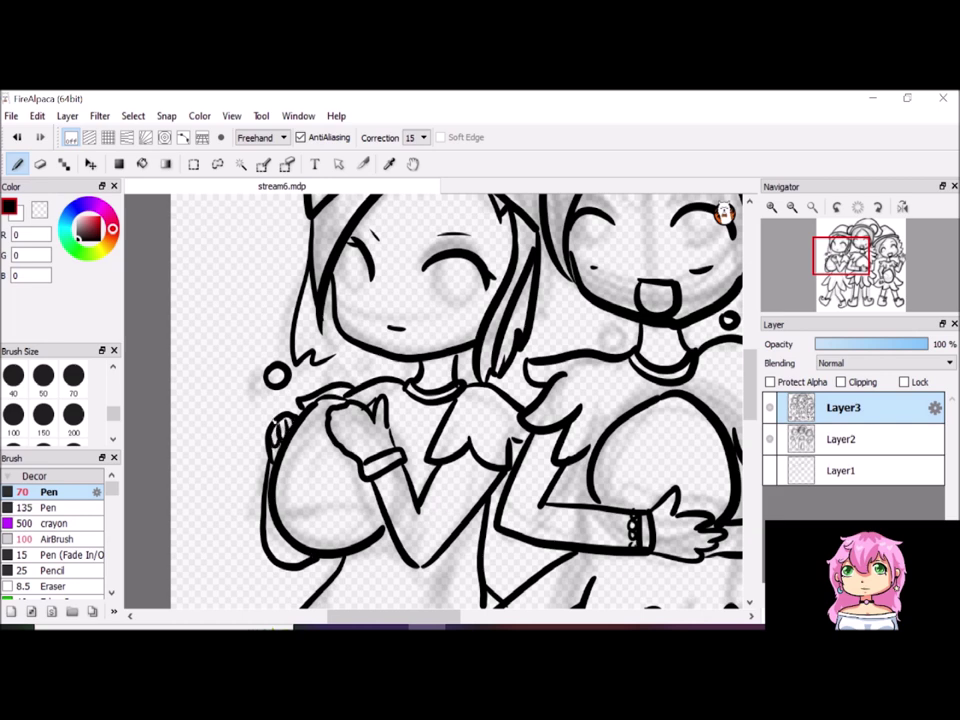
Hide the rough sketch, add a folder with a colour layer beneath the line art, and fill the middle figure's hair with red (231, 79, 82)
{"action": "left_click", "coordinate": [770, 441]}
{"action": "key", "text": "ctrl+minus"}
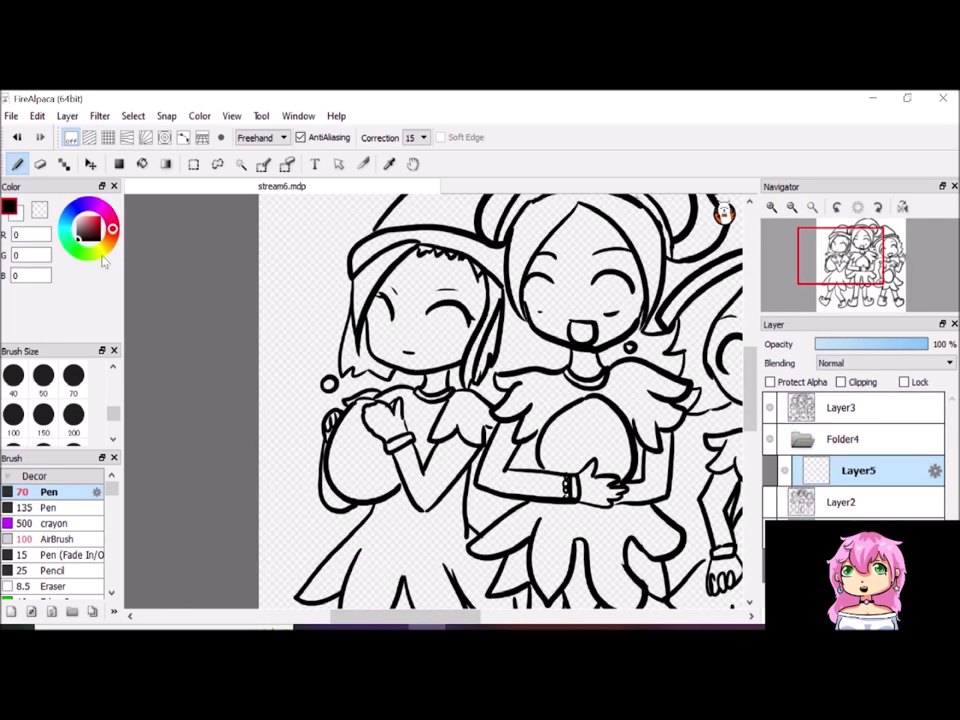
{"action": "left_click", "coordinate": [107, 197]}
{"action": "left_click_drag", "start_coordinate": [93, 226], "coordinate": [113, 231]}
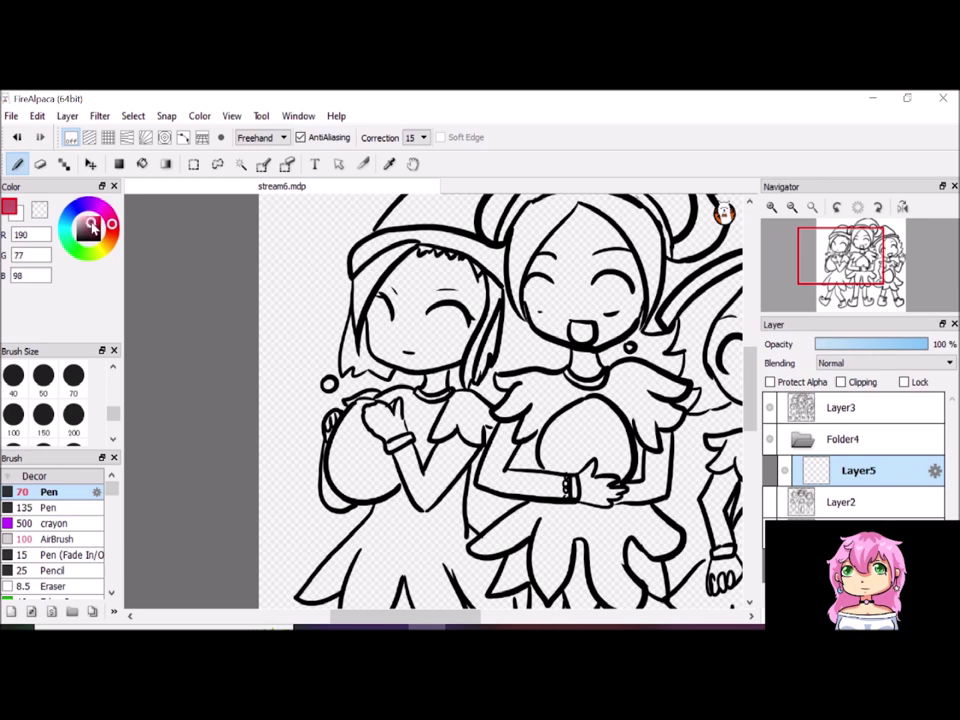
{"action": "left_click", "coordinate": [141, 164]}
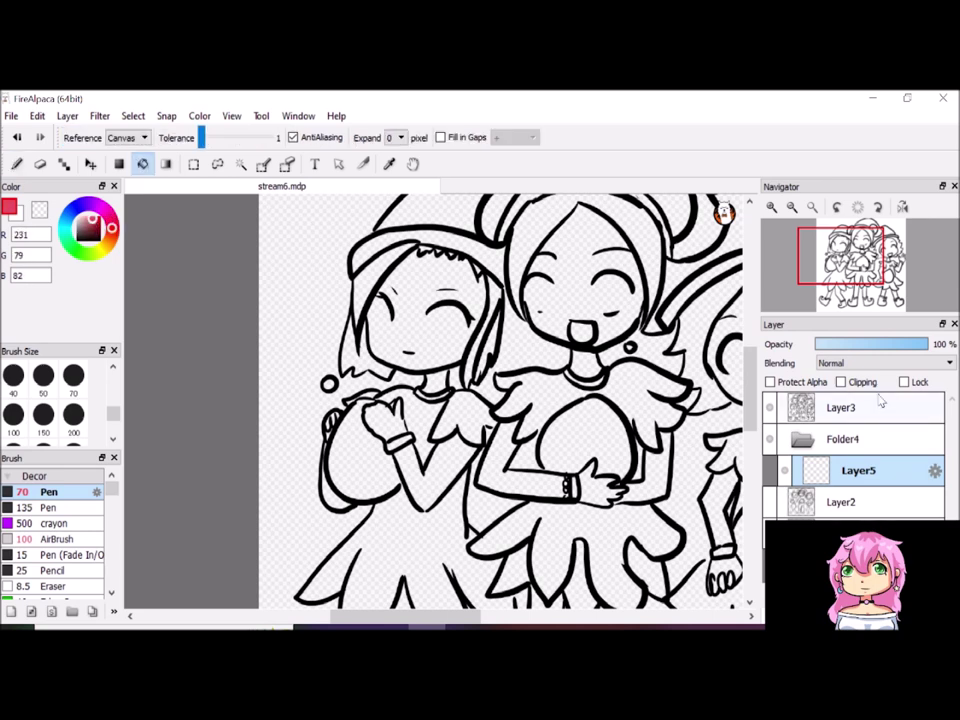
{"action": "left_click", "coordinate": [575, 215]}
Fill the middle figure's hat, ruffled collar and upper skirt petals with pink (255, 168, 201)
{"action": "scroll", "coordinate": [575, 300], "scroll_direction": "up", "scroll_amount": 3}
{"action": "left_click", "coordinate": [112, 222]}
{"action": "left_click", "coordinate": [600, 250]}
{"action": "scroll", "coordinate": [600, 400], "scroll_direction": "down", "scroll_amount": 4}
{"action": "left_click", "coordinate": [690, 330]}
{"action": "key", "text": "ctrl+z"}
{"action": "left_click", "coordinate": [690, 330]}
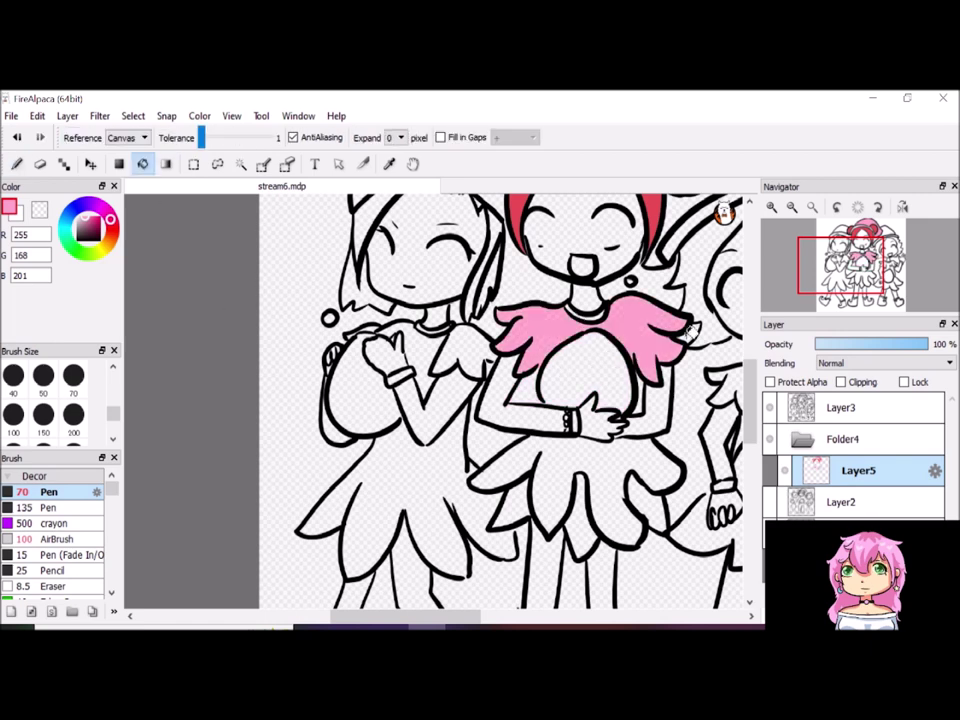
{"action": "scroll", "coordinate": [692, 330], "scroll_direction": "down", "scroll_amount": 2}
{"action": "left_click", "coordinate": [580, 420]}
Fill the middle figure's hat brim and wrist cuff with pale pink (255, 224, 236)
{"action": "left_click", "coordinate": [545, 226], "text": "alt"}
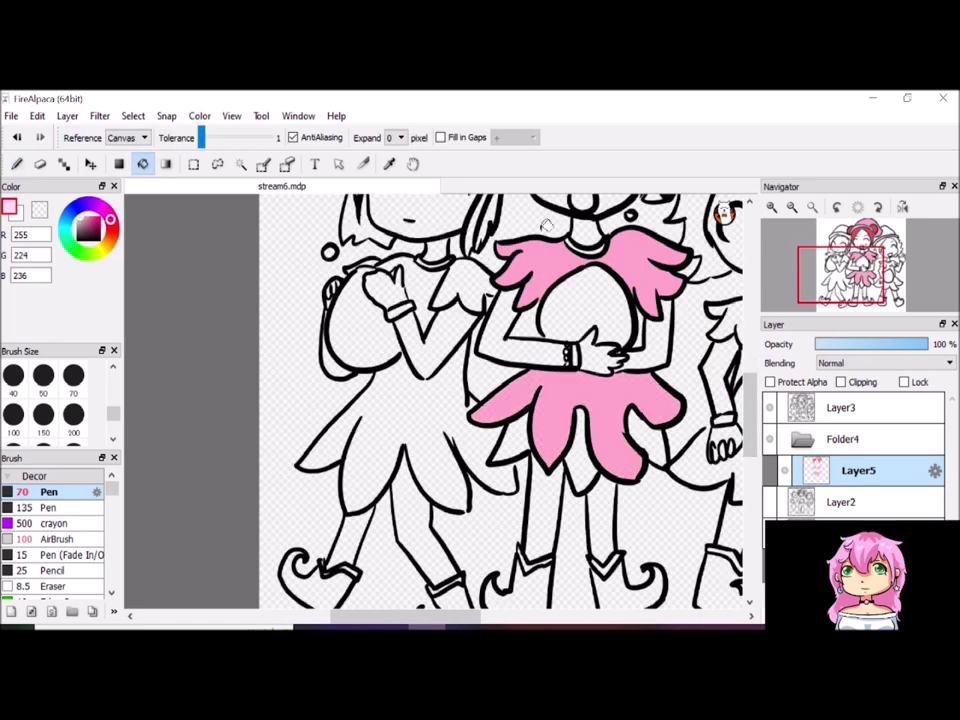
{"action": "scroll", "coordinate": [700, 400], "scroll_direction": "up", "scroll_amount": 4}
{"action": "scroll", "coordinate": [590, 425], "scroll_direction": "down", "scroll_amount": 5}
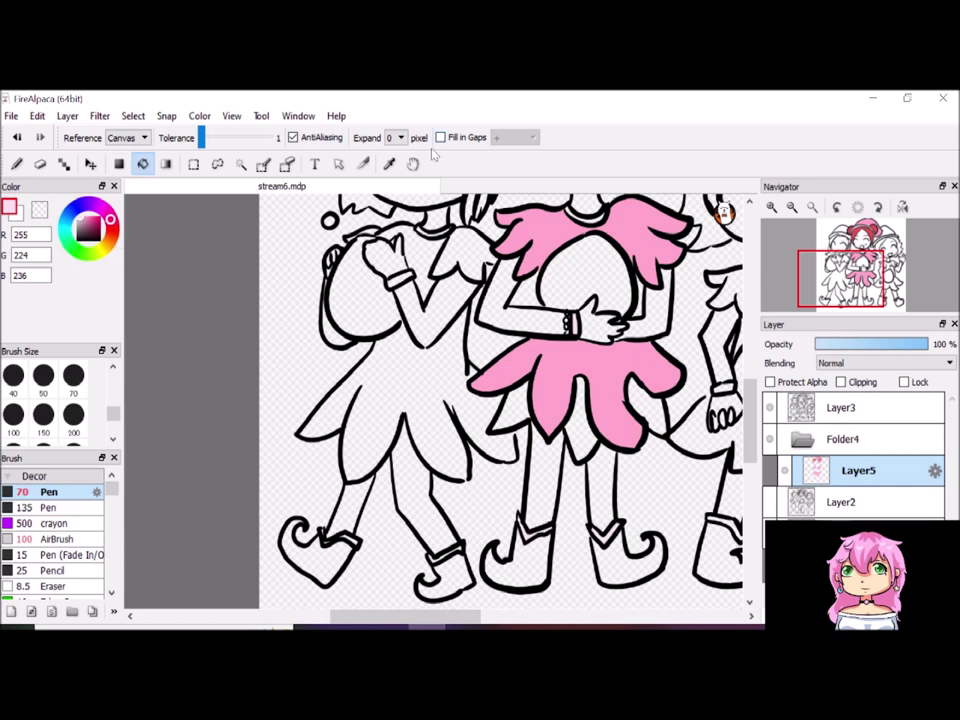
Fill the middle figure's under-skirt petals, boots and gloved hand with deep pink (247, 92, 117)
{"action": "left_click", "coordinate": [541, 348], "text": "alt"}
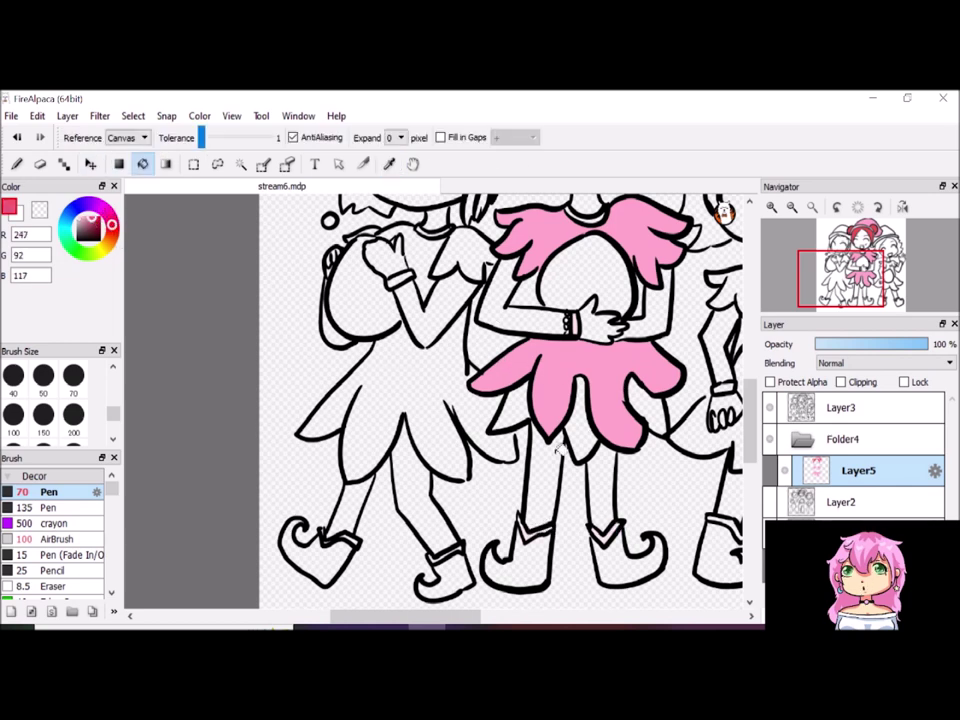
{"action": "left_click", "coordinate": [490, 418]}
{"action": "left_click", "coordinate": [574, 432]}
{"action": "left_click", "coordinate": [646, 410]}
{"action": "key", "text": "b"}
{"action": "key", "text": "g"}
{"action": "scroll", "coordinate": [755, 423], "scroll_direction": "up", "scroll_amount": 3}
{"action": "scroll", "coordinate": [755, 423], "scroll_direction": "up", "scroll_amount": 1}
{"action": "left_click", "coordinate": [580, 503]}
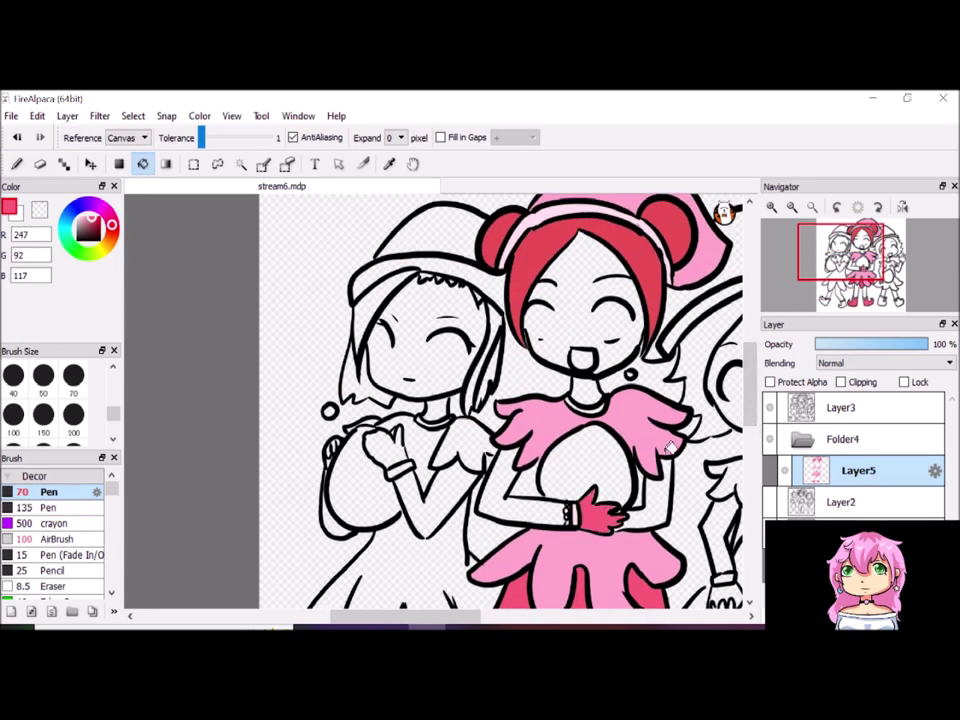
Add a new colour layer and fill the left figure's two boots with orange (231, 168, 94)
{"action": "scroll", "coordinate": [748, 400], "scroll_direction": "right", "scroll_amount": 1}
{"action": "key", "text": "ctrl+shift+n"}
{"action": "left_click", "coordinate": [108, 241]}
{"action": "left_click", "coordinate": [92, 220]}
{"action": "scroll", "coordinate": [300, 500], "scroll_direction": "down", "scroll_amount": 4}
{"action": "left_click", "coordinate": [240, 531]}
{"action": "left_click", "coordinate": [375, 564]}
Undo the spilled orange fills on the left figure's dress and close the gaps in its outline with the pen
{"action": "scroll", "coordinate": [360, 480], "scroll_direction": "up", "scroll_amount": 2}
{"action": "left_click", "coordinate": [368, 410]}
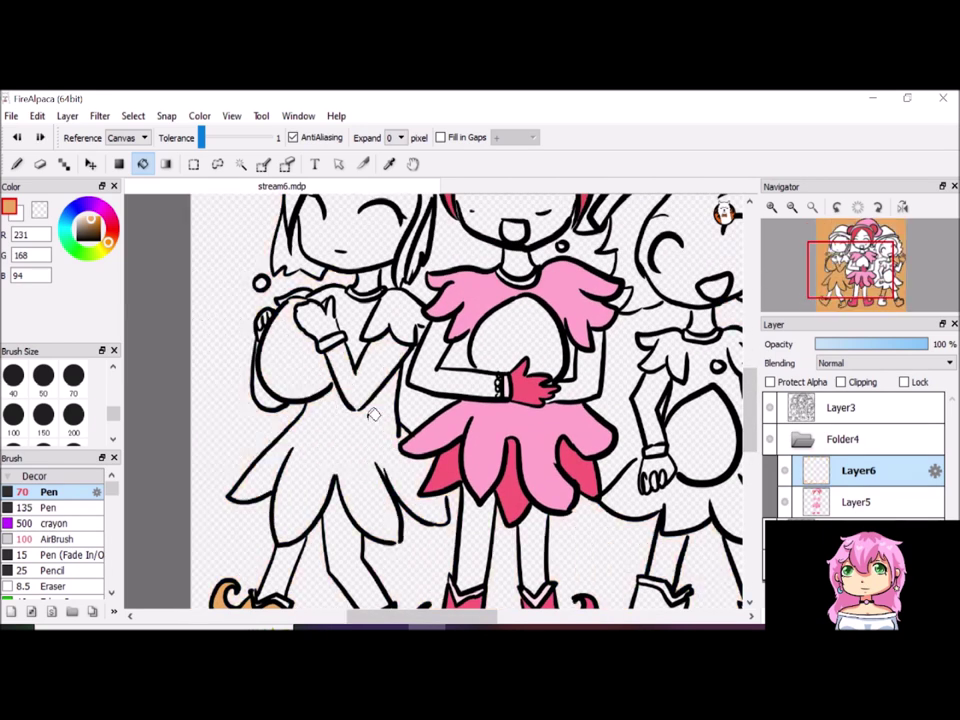
{"action": "key", "text": "ctrl+z"}
{"action": "key", "text": "b"}
{"action": "key", "text": "g"}
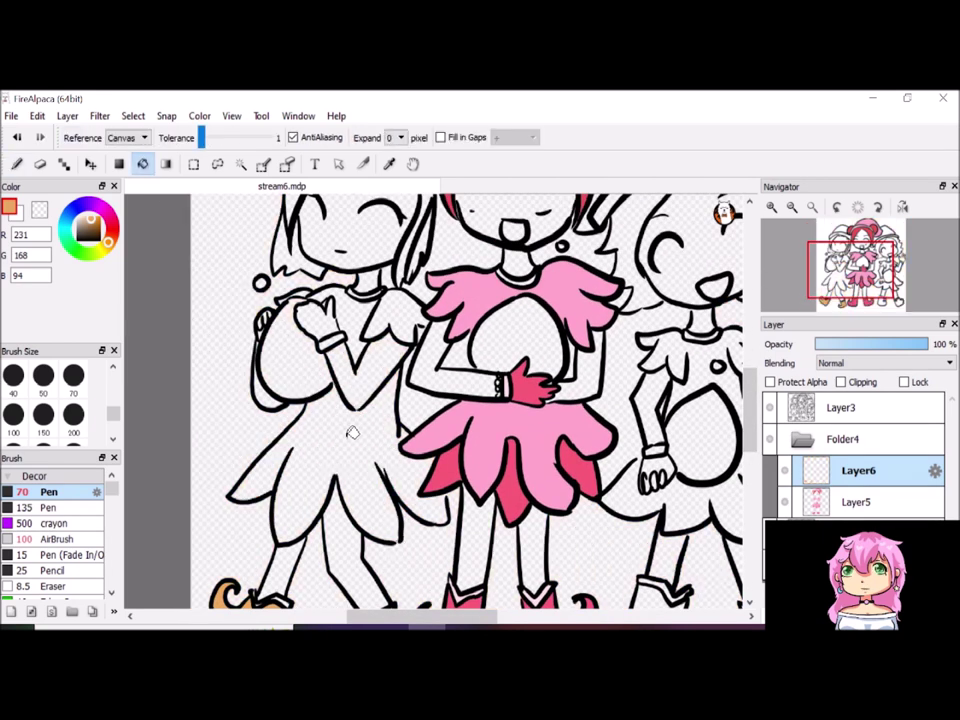
{"action": "left_click", "coordinate": [396, 424]}
{"action": "key", "text": "ctrl+z"}
{"action": "key", "text": "b"}
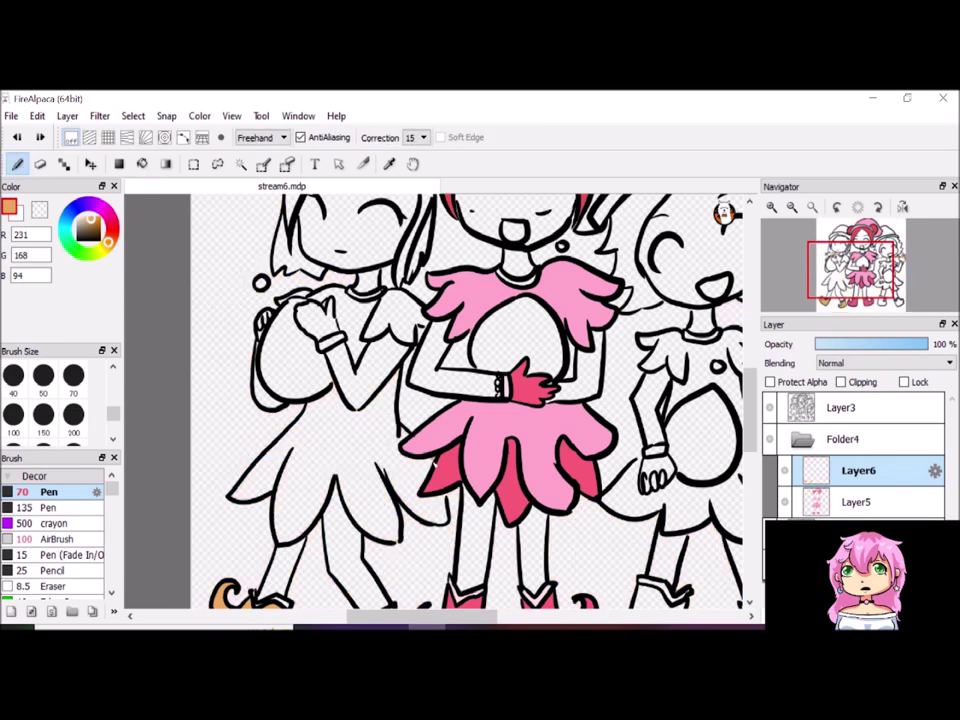
Fill the left figure's dress, sleeves, hat crown and gloves with golden yellow (247, 202, 100)
{"action": "left_click", "coordinate": [142, 164]}
{"action": "left_click", "coordinate": [370, 404]}
{"action": "left_click", "coordinate": [95, 222]}
{"action": "left_click", "coordinate": [332, 422]}
{"action": "scroll", "coordinate": [381, 269], "scroll_direction": "up", "scroll_amount": 5}
{"action": "left_click", "coordinate": [381, 269]}
{"action": "left_click", "coordinate": [322, 492]}
{"action": "left_click", "coordinate": [267, 502]}
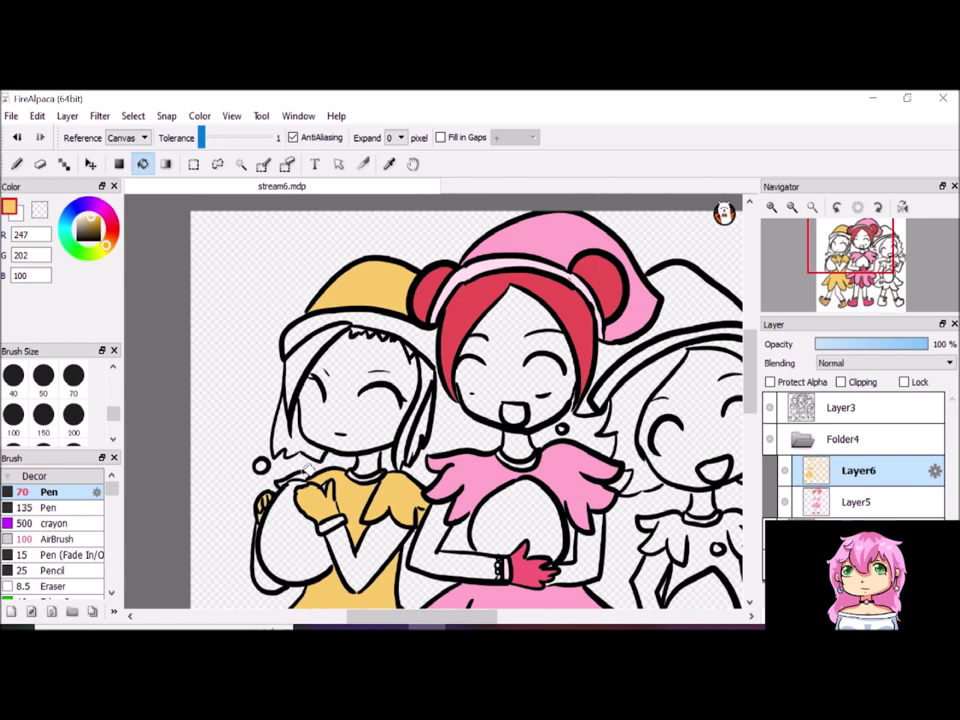
Fill all sections of the left figure's hair, including the fringe, with brown (157, 102, 49)
{"action": "left_click", "coordinate": [92, 229]}
{"action": "left_click", "coordinate": [285, 400]}
{"action": "left_click", "coordinate": [360, 335]}
{"action": "left_click", "coordinate": [424, 370]}
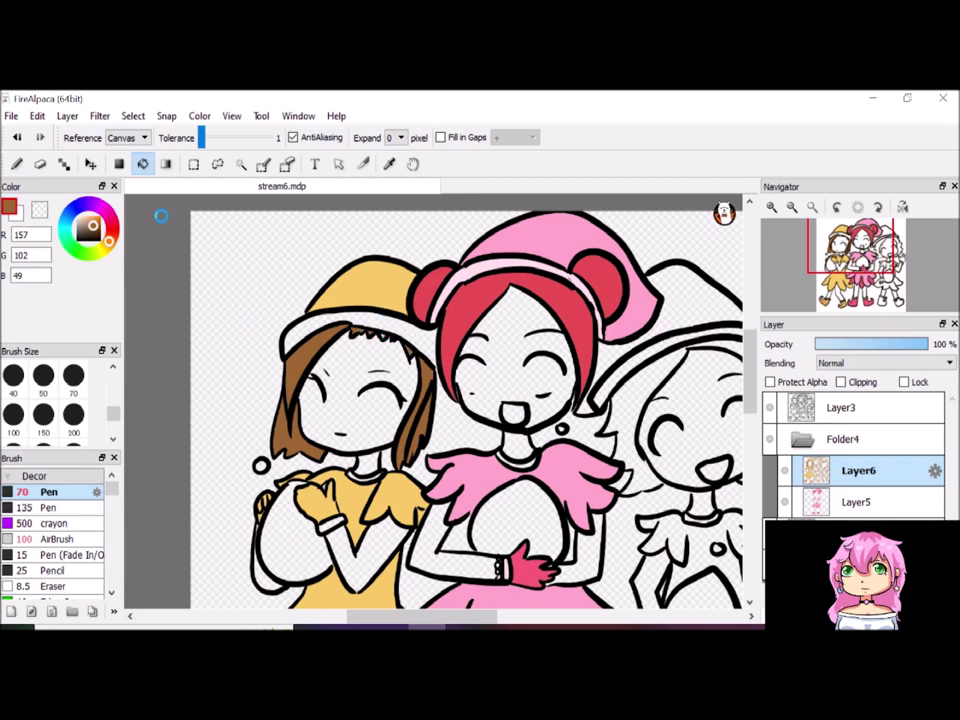
Fill the left figure's hat brim with pale cream (255, 239, 224)
{"action": "key", "text": "b"}
{"action": "mouse_move", "coordinate": [750, 408]}
{"action": "left_mouse_down"}
{"action": "mouse_move", "coordinate": [750, 465]}
{"action": "mouse_move", "coordinate": [752, 403]}
{"action": "left_mouse_up"}
{"action": "left_click", "coordinate": [84, 215]}
{"action": "key", "text": "g"}
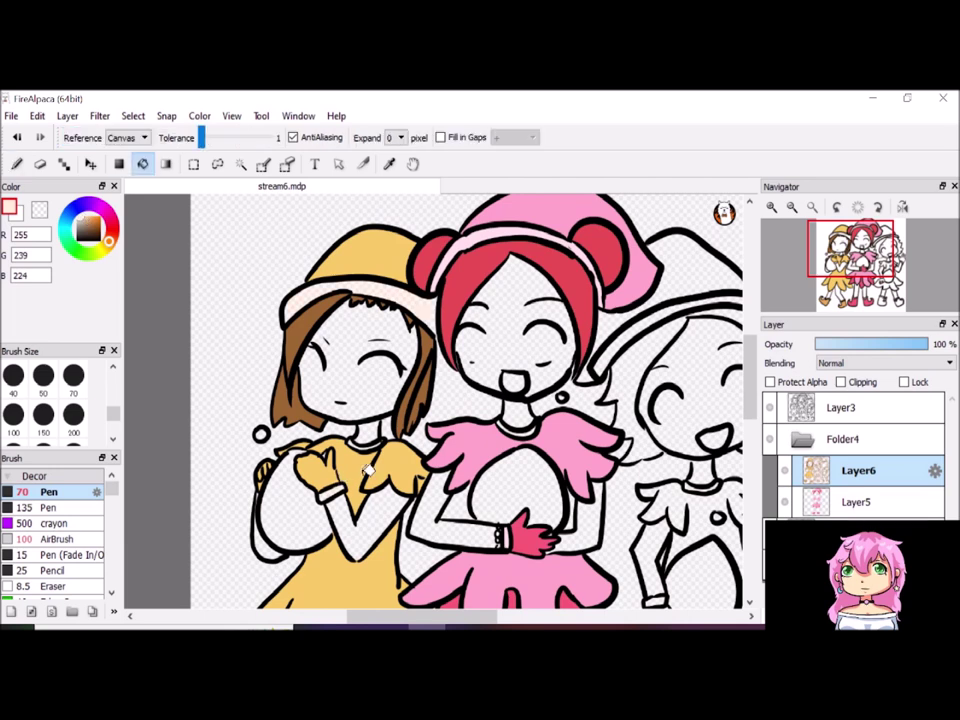
On a new colour layer, fill the right figure's dress and skirt with light blue (127, 192, 239), undoing fills that spill into the hair
{"action": "scroll", "coordinate": [352, 475], "scroll_direction": "down", "scroll_amount": 5}
{"action": "left_click_drag", "start_coordinate": [422, 616], "coordinate": [475, 616]}
{"action": "key", "text": "ctrl+shift+n"}
{"action": "left_click_drag", "start_coordinate": [750, 430], "coordinate": [750, 380]}
{"action": "left_click", "coordinate": [66, 218]}
{"action": "left_click", "coordinate": [88, 221]}
{"action": "left_click", "coordinate": [488, 386]}
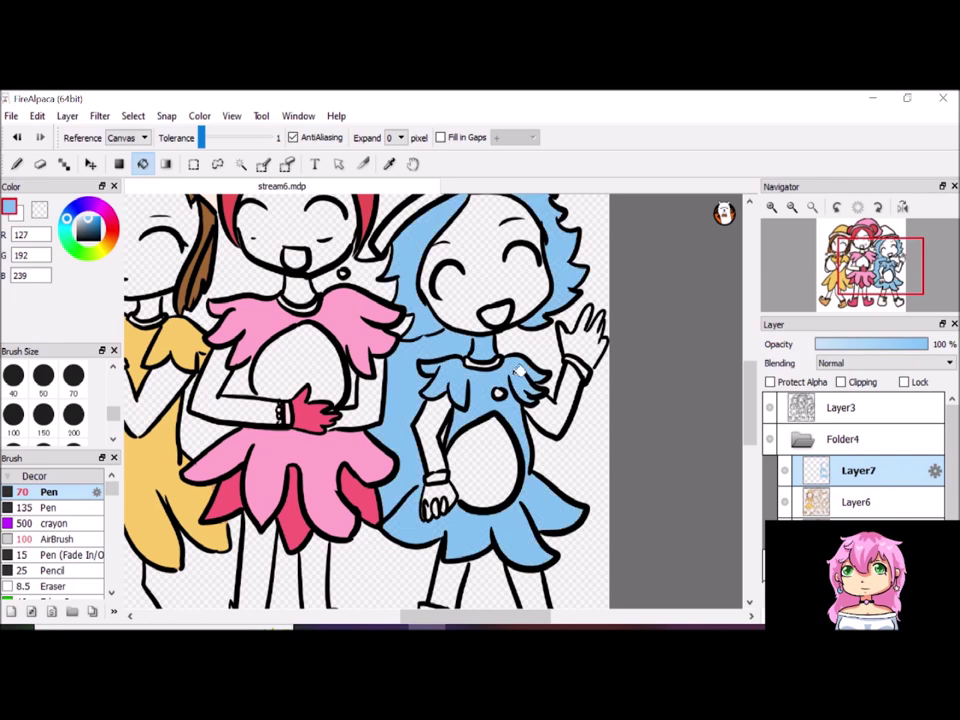
{"action": "key", "text": "ctrl+z"}
{"action": "key", "text": "b"}
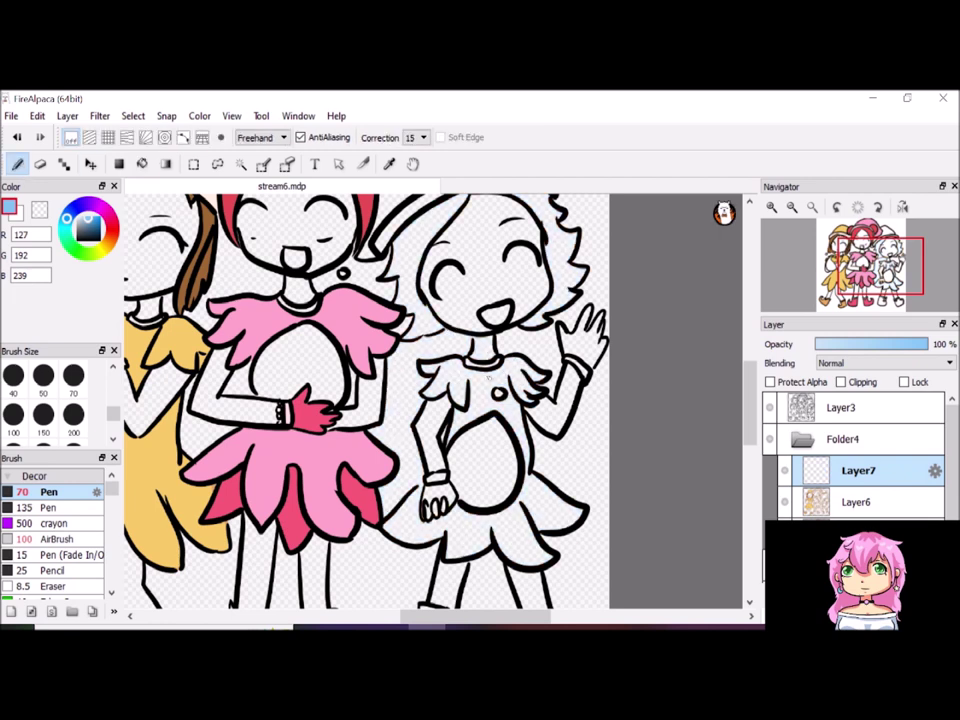
{"action": "key", "text": "g"}
{"action": "left_click", "coordinate": [470, 505]}
{"action": "left_click", "coordinate": [415, 285]}
{"action": "key", "text": "ctrl+z"}
Fill the right figure's lowered glove with muted blue (95, 150, 190) and undo the spilled fills around the raised glove
{"action": "left_click", "coordinate": [90, 226]}
{"action": "left_click", "coordinate": [90, 226]}
{"action": "left_click", "coordinate": [438, 497]}
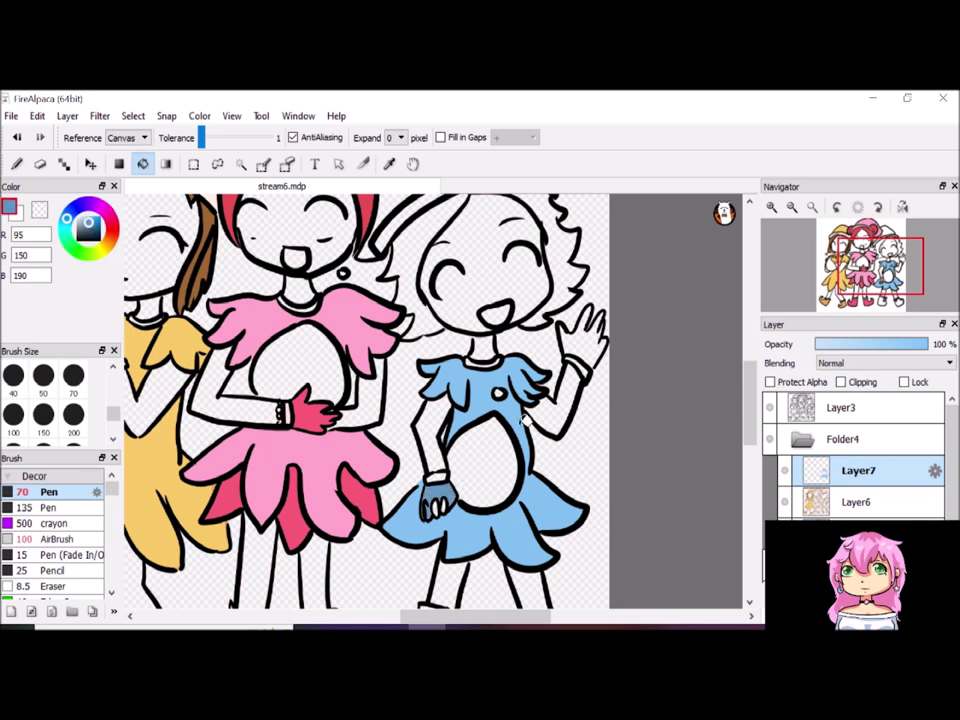
{"action": "left_click", "coordinate": [630, 347]}
{"action": "key", "text": "ctrl+z"}
{"action": "key", "text": "b"}
{"action": "key", "text": "g"}
{"action": "left_click", "coordinate": [690, 343]}
{"action": "key", "text": "ctrl+z"}
{"action": "key", "text": "b"}
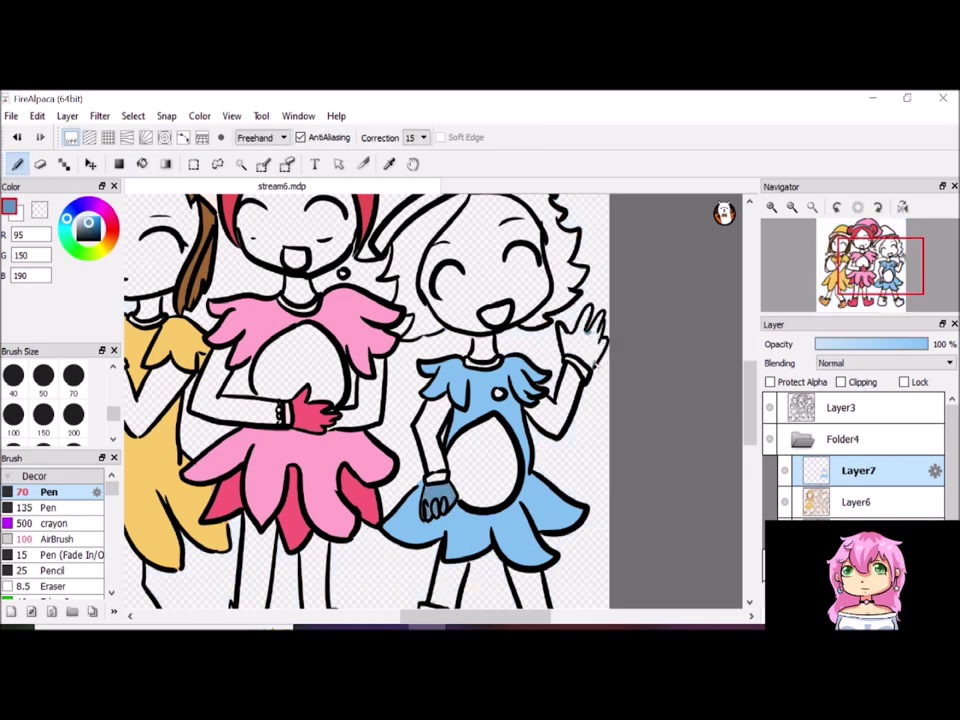
Fill the right figure's raised glove and both boots with the same muted blue, closing the outline gaps
{"action": "key", "text": "g"}
{"action": "scroll", "coordinate": [555, 485], "scroll_direction": "down", "scroll_amount": 3}
{"action": "left_click", "coordinate": [21, 167]}
{"action": "key", "text": "g"}
{"action": "left_click", "coordinate": [548, 480]}
Fill the right figure's wrist cuff and hat brim with pale blue (192, 229, 255) and the hat crown with light blue (127, 192, 239)
{"action": "scroll", "coordinate": [452, 480], "scroll_direction": "up", "scroll_amount": 2}
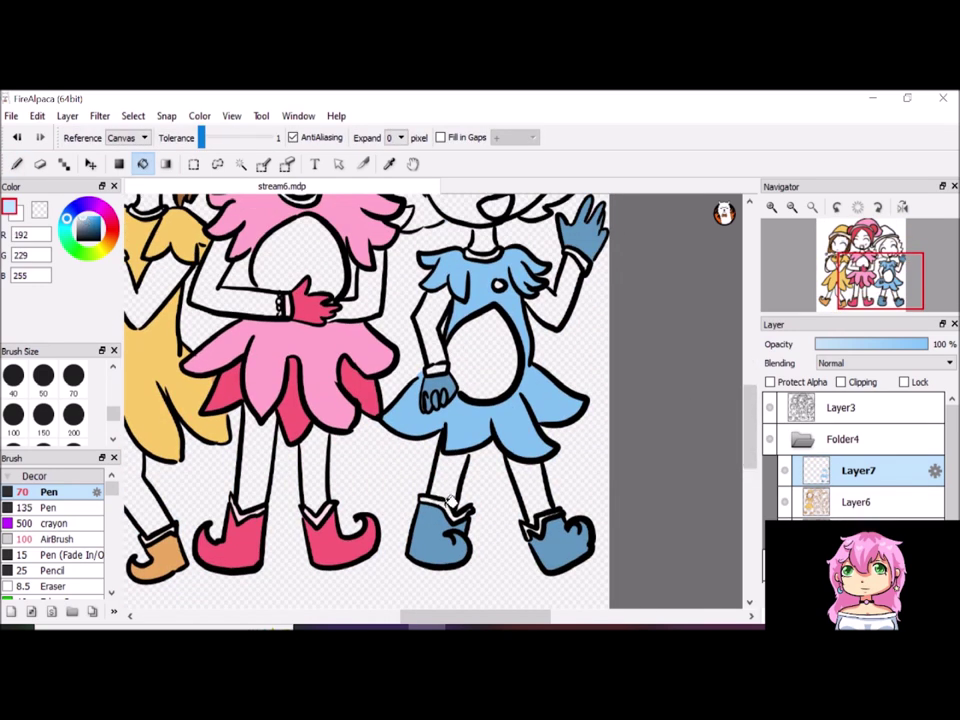
{"action": "scroll", "coordinate": [560, 320], "scroll_direction": "up", "scroll_amount": 3}
{"action": "scroll", "coordinate": [560, 320], "scroll_direction": "up", "scroll_amount": 5}
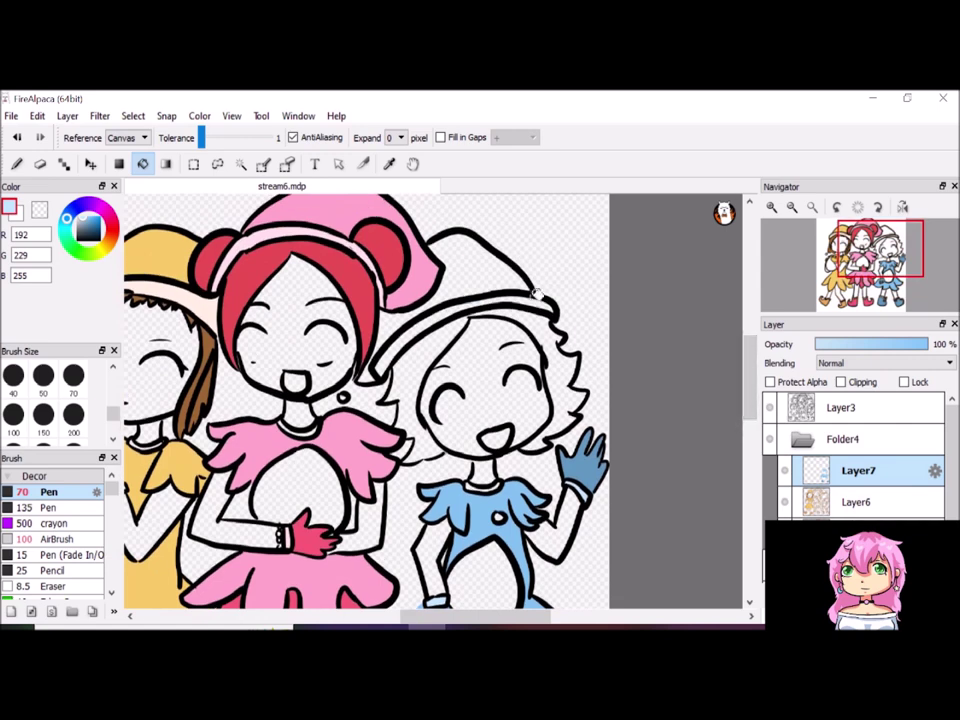
{"action": "left_click", "coordinate": [476, 355], "text": "alt"}
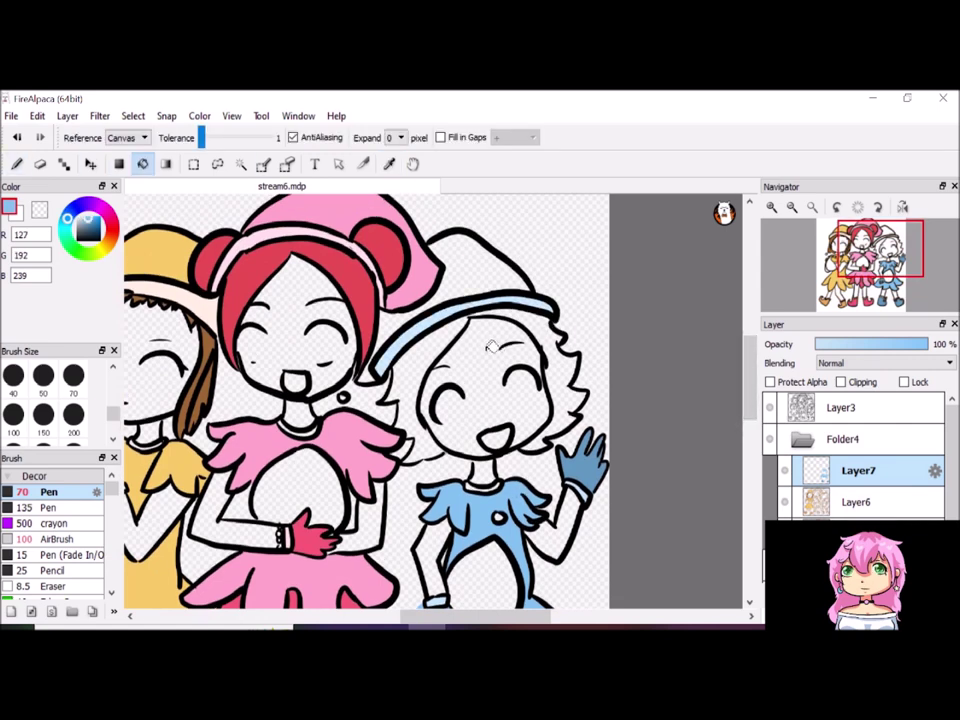
{"action": "left_click", "coordinate": [497, 275]}
Close the gaps in the right figure's hair outline and fill the hair with deep blue (51, 51, 181)
{"action": "left_click", "coordinate": [74, 208]}
{"action": "left_click", "coordinate": [91, 227]}
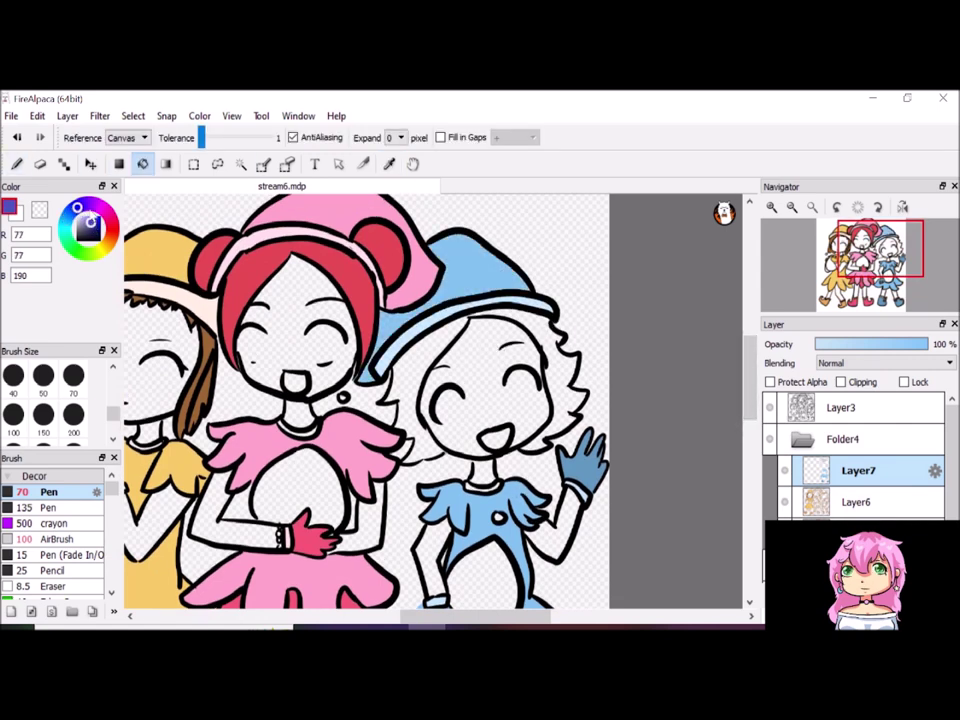
{"action": "key", "text": "b"}
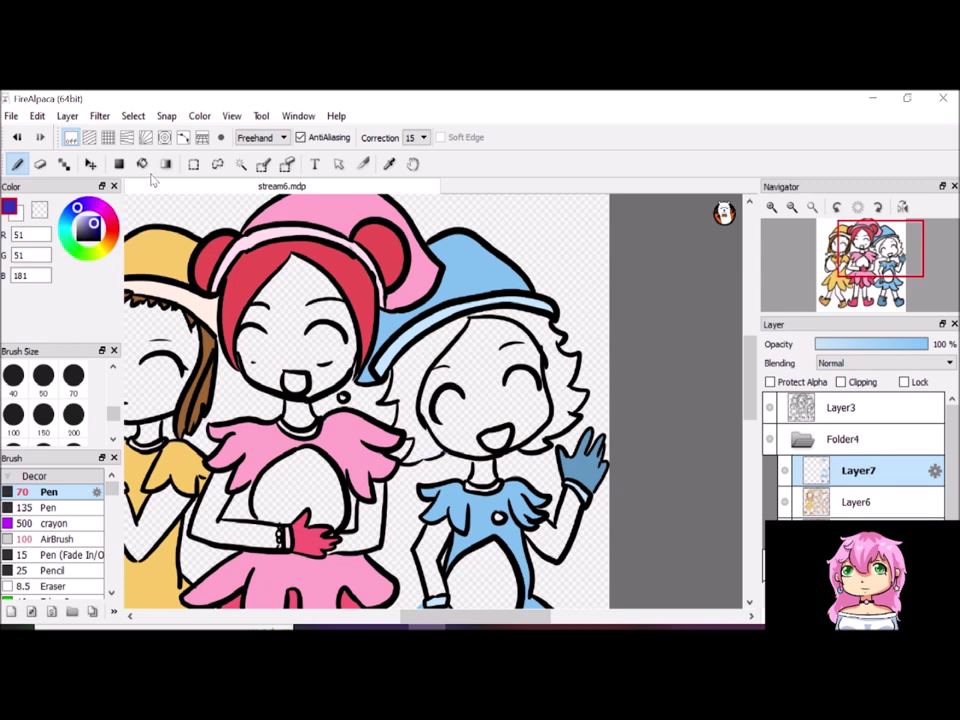
{"action": "key", "text": "g"}
{"action": "left_click", "coordinate": [570, 370]}
{"action": "key", "text": "ctrl+z"}
{"action": "key", "text": "b"}
{"action": "key", "text": "g"}
{"action": "left_click", "coordinate": [565, 370]}
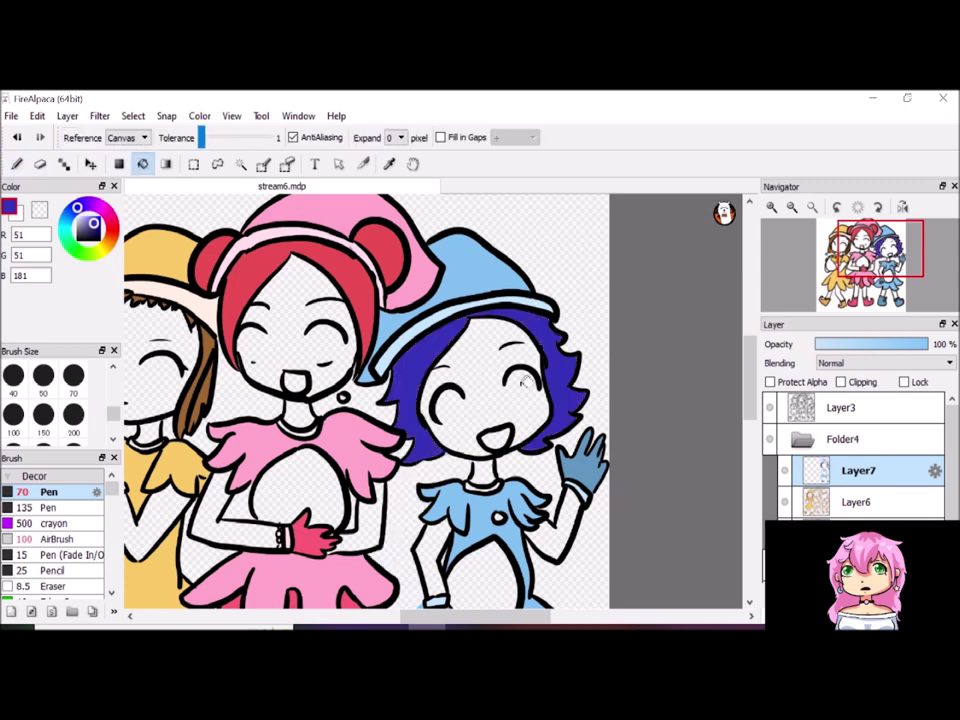
On a new layer, fill the three faces and the left and middle figures' arms and legs with peach skin tone (255, 215, 184)
{"action": "scroll", "coordinate": [430, 400], "scroll_direction": "down", "scroll_amount": 3}
{"action": "key", "text": "ctrl+shift+n"}
{"action": "scroll", "coordinate": [430, 400], "scroll_direction": "left", "scroll_amount": 3}
{"action": "left_click", "coordinate": [110, 240]}
{"action": "left_click", "coordinate": [82, 222]}
{"action": "left_click", "coordinate": [275, 415]}
{"action": "left_click", "coordinate": [283, 278]}
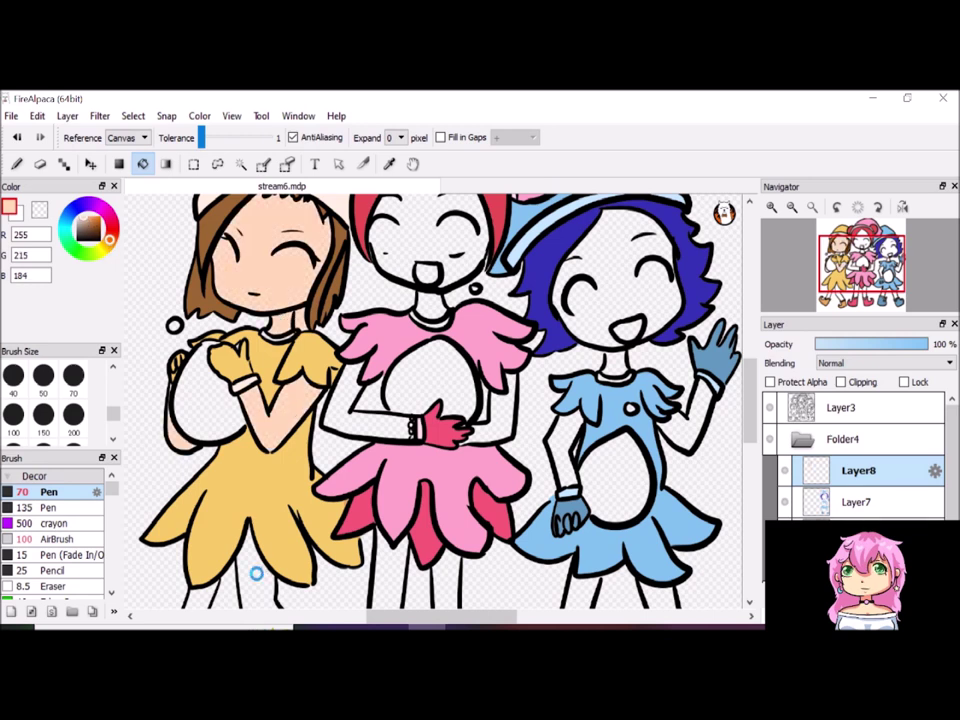
{"action": "left_click", "coordinate": [420, 250]}
{"action": "left_click", "coordinate": [618, 322]}
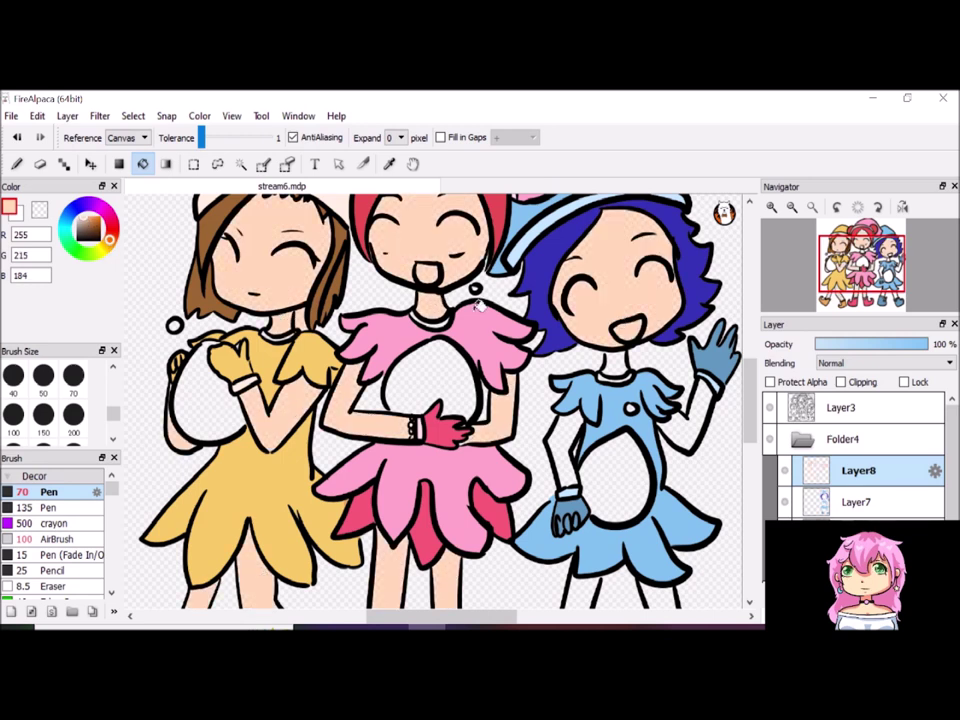
Fill the right figure's neck, arms and legs with the peach skin tone, closing outline gaps with the pen
{"action": "key", "text": "b"}
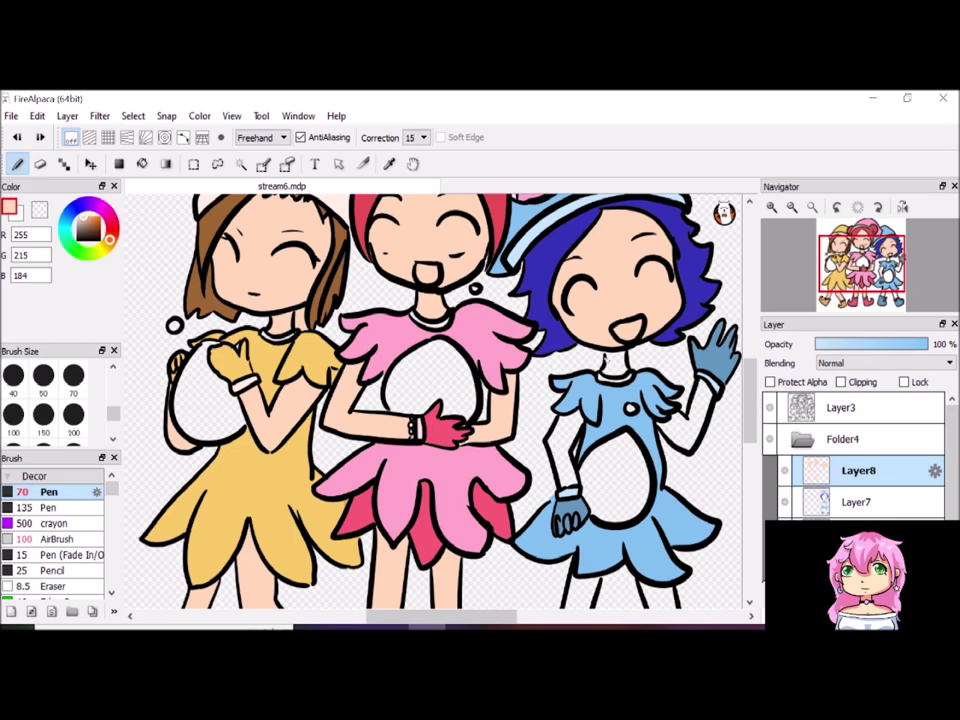
{"action": "key", "text": "g"}
{"action": "left_click", "coordinate": [422, 333]}
{"action": "scroll", "coordinate": [645, 337], "scroll_direction": "down", "scroll_amount": 3}
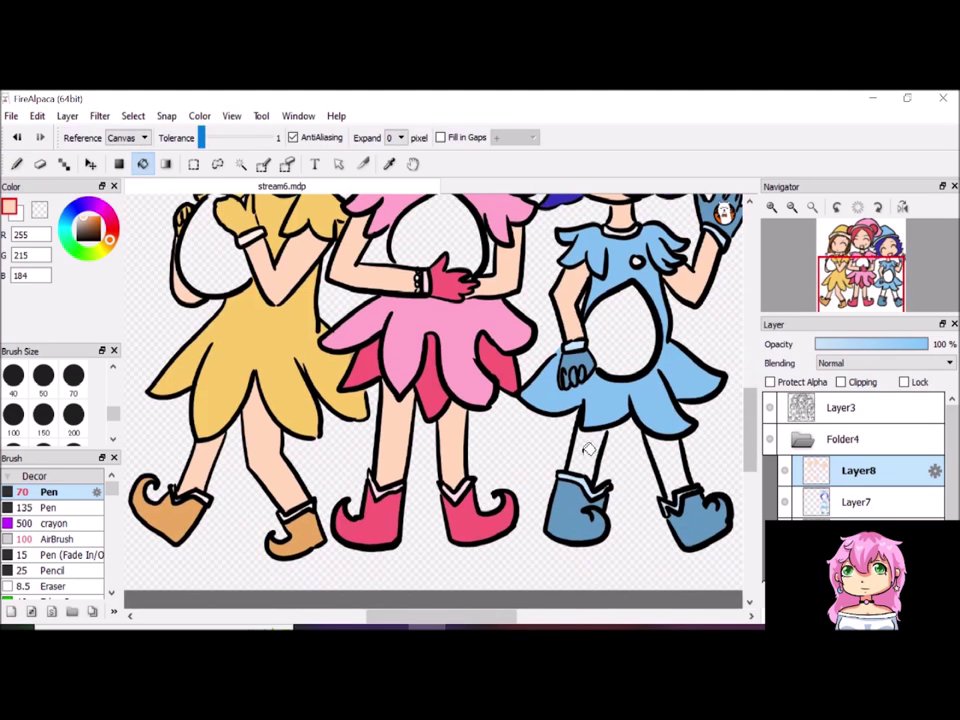
{"action": "key", "text": "b"}
{"action": "key", "text": "g"}
Paint the missing pink (255, 168, 201) beside the middle figure's round shape on her colour layer, then return to the line art layer with black
{"action": "scroll", "coordinate": [500, 380], "scroll_direction": "up", "scroll_amount": 5}
{"action": "scroll", "coordinate": [900, 470], "scroll_direction": "down", "scroll_amount": 2}
{"action": "left_click", "coordinate": [856, 512]}
{"action": "key", "text": "b"}
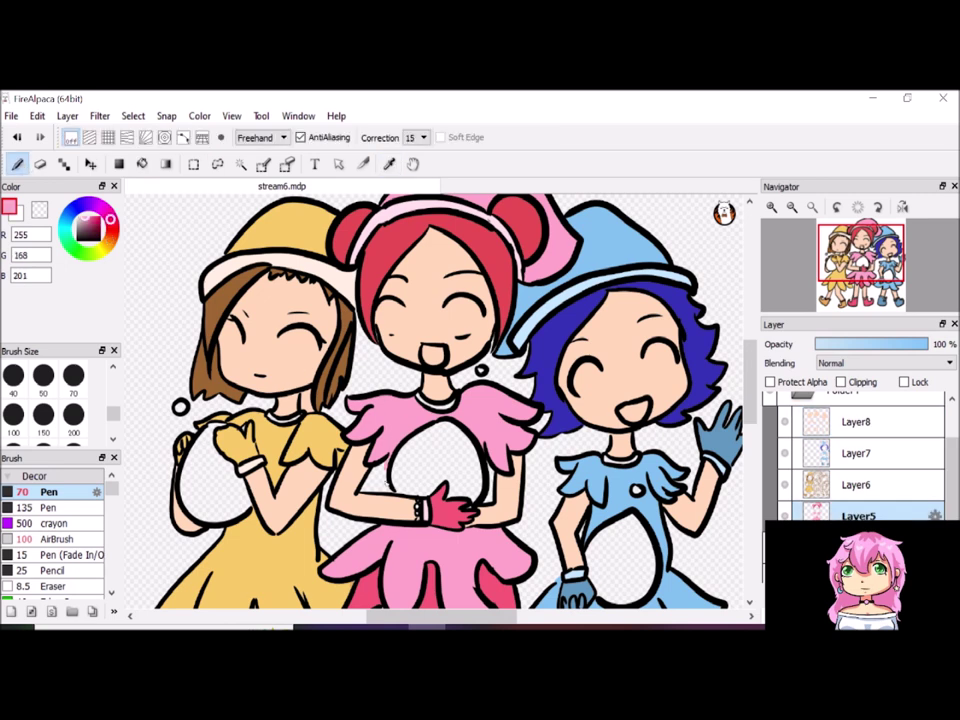
{"action": "scroll", "coordinate": [855, 450], "scroll_direction": "up", "scroll_amount": 2}
{"action": "left_click", "coordinate": [843, 407]}
{"action": "left_click", "coordinate": [288, 352], "text": "alt"}
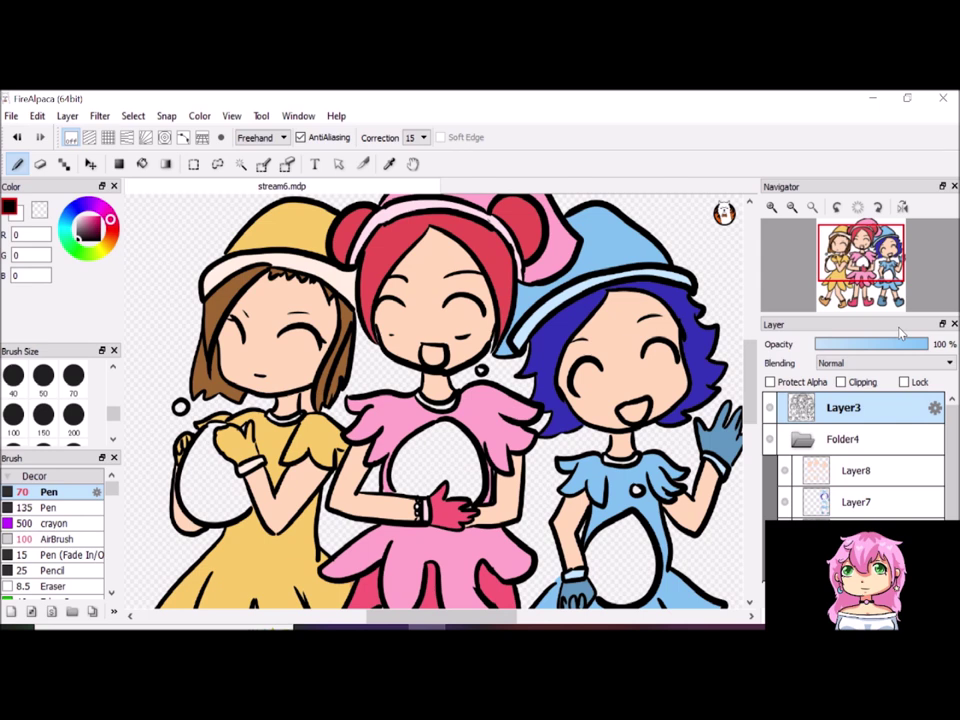
{"action": "scroll", "coordinate": [440, 400], "scroll_direction": "down", "scroll_amount": 5}
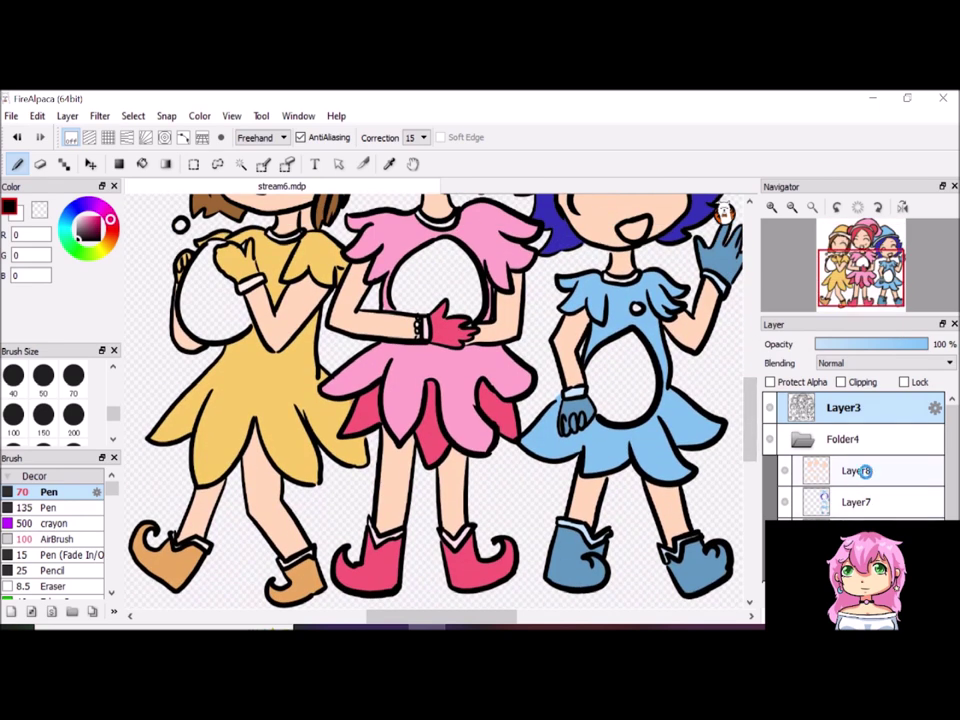
On a new layer, fill the middle figure's round shape with pink (255, 160, 184) and the right figure's with light blue (160, 215, 255)
{"action": "left_click", "coordinate": [797, 469]}
{"action": "key", "text": "ctrl+shift+n"}
{"action": "scroll", "coordinate": [440, 400], "scroll_direction": "up", "scroll_amount": 5}
{"action": "left_click", "coordinate": [88, 222]}
{"action": "key", "text": "g"}
{"action": "left_click", "coordinate": [472, 390]}
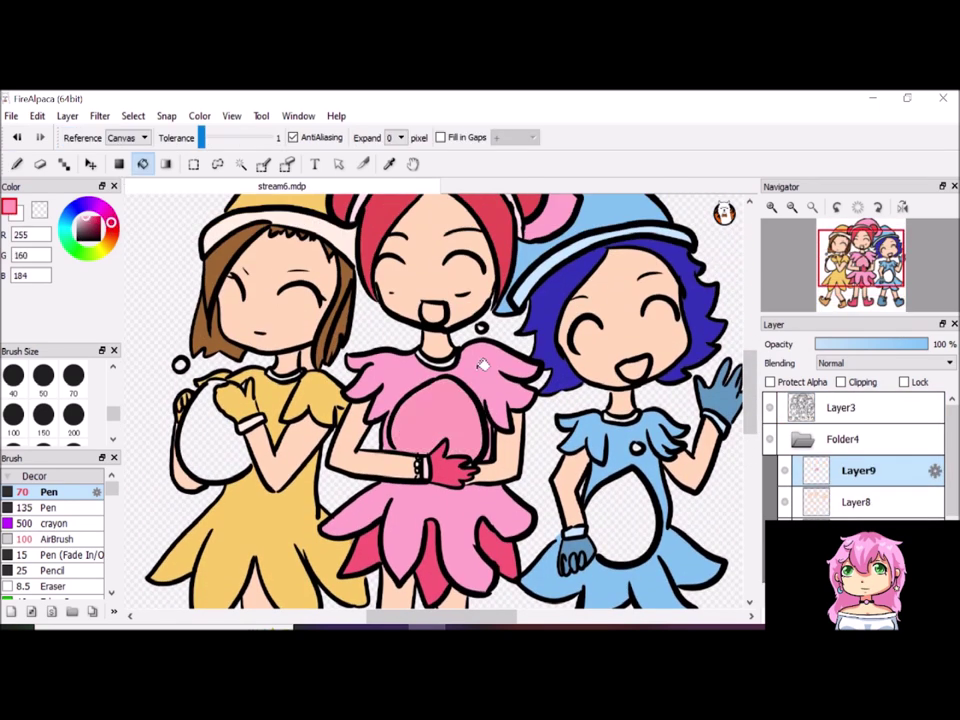
{"action": "left_click", "coordinate": [67, 217]}
{"action": "left_click", "coordinate": [600, 490]}
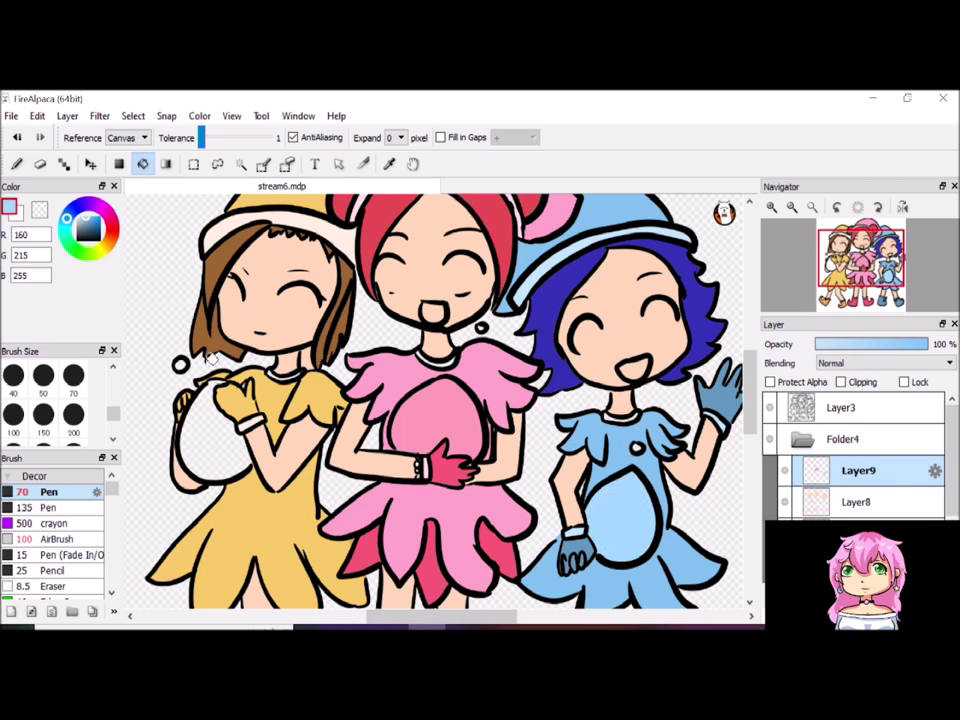
Fill the left figure's round shape with orange, refill the right one with light blue (144, 223, 255), and colour the small balls to match
{"action": "left_click", "coordinate": [112, 250]}
{"action": "left_click", "coordinate": [205, 430]}
{"action": "left_click", "coordinate": [78, 207]}
{"action": "left_click", "coordinate": [88, 222]}
{"action": "left_click", "coordinate": [72, 208]}
{"action": "left_click", "coordinate": [606, 503]}
{"action": "left_click", "coordinate": [66, 218]}
{"action": "left_click", "coordinate": [627, 479]}
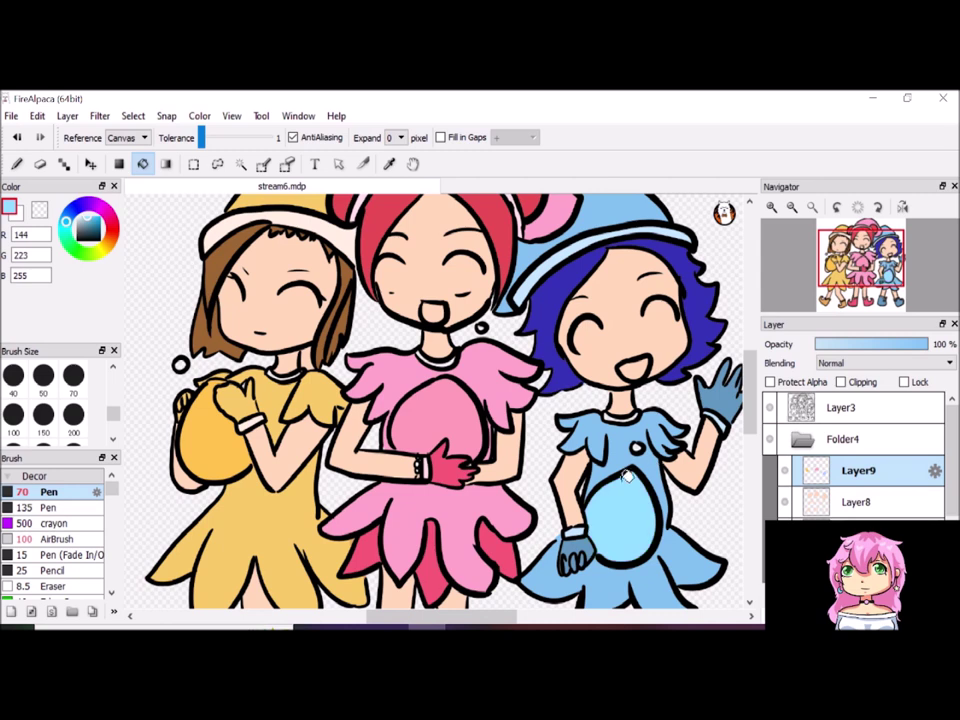
{"action": "left_click", "coordinate": [443, 443], "text": "alt"}
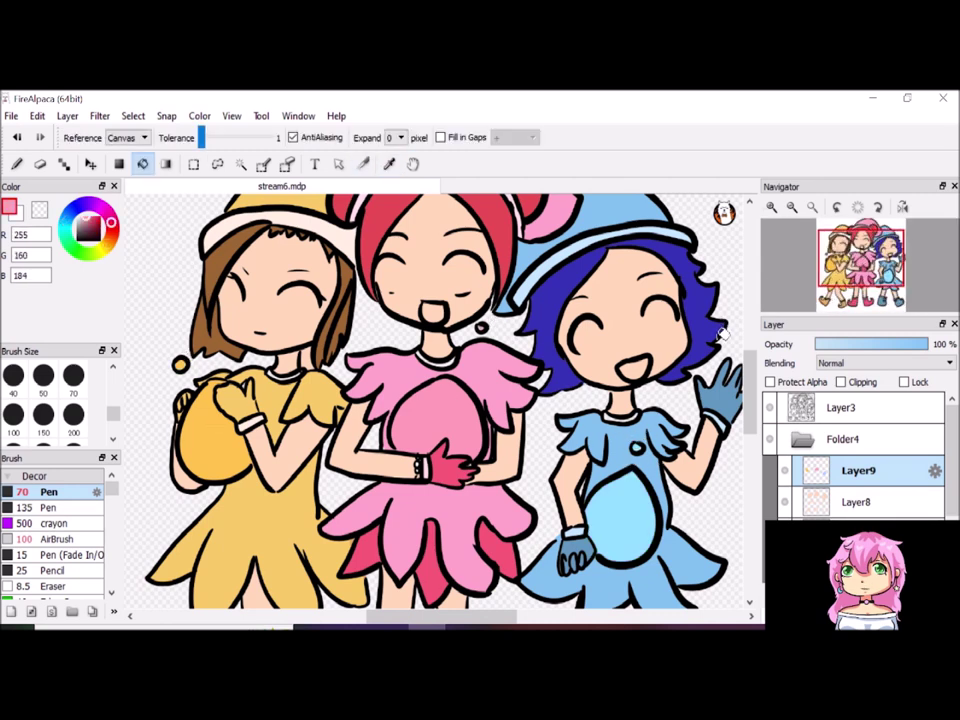
Add a folder with a new layer inside Folder4 and paint the right figure's irises deep blue with the pen
{"action": "key", "text": "ctrl+shift+n"}
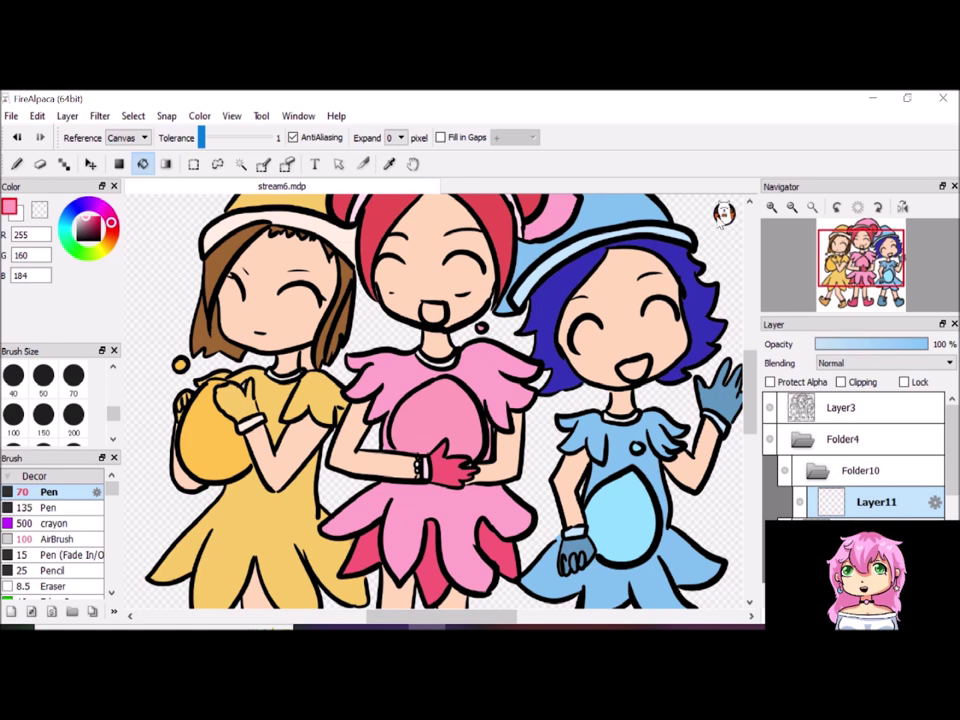
{"action": "left_click", "coordinate": [560, 290], "text": "alt"}
{"action": "key", "text": "b"}
{"action": "scroll", "coordinate": [440, 400], "scroll_direction": "up", "scroll_amount": 2}
{"action": "left_click_drag", "start_coordinate": [700, 300], "coordinate": [458, 356]}
{"action": "left_click_drag", "start_coordinate": [598, 300], "coordinate": [606, 312]}
{"action": "left_click_drag", "start_coordinate": [476, 617], "coordinate": [433, 625]}
Paint the middle figure's irises red and the left figure's irises brown on the same layer
{"action": "left_click", "coordinate": [505, 215], "text": "alt"}
{"action": "mouse_move", "coordinate": [272, 212]}
{"action": "left_mouse_down"}
{"action": "mouse_move", "coordinate": [284, 252]}
{"action": "mouse_move", "coordinate": [272, 258]}
{"action": "left_mouse_up"}
{"action": "left_click_drag", "start_coordinate": [440, 220], "coordinate": [430, 255]}
{"action": "left_click_drag", "start_coordinate": [457, 617], "coordinate": [415, 617]}
{"action": "left_click", "coordinate": [150, 300], "text": "alt"}
{"action": "left_click", "coordinate": [170, 262]}
{"action": "left_click_drag", "start_coordinate": [169, 280], "coordinate": [165, 275]}
{"action": "left_click_drag", "start_coordinate": [300, 268], "coordinate": [310, 300]}
On a new clipping layer, paint darker pupils in the left figure's brown eyes and the middle figure's red eyes, using dark red (157, 54, 54)
{"action": "key", "text": "ctrl+shift+n"}
{"action": "left_click", "coordinate": [840, 382]}
{"action": "left_click", "coordinate": [176, 275], "text": "alt"}
{"action": "left_click_drag", "start_coordinate": [426, 617], "coordinate": [455, 619]}
{"action": "left_click", "coordinate": [348, 237], "text": "alt"}
{"action": "left_click", "coordinate": [95, 232]}
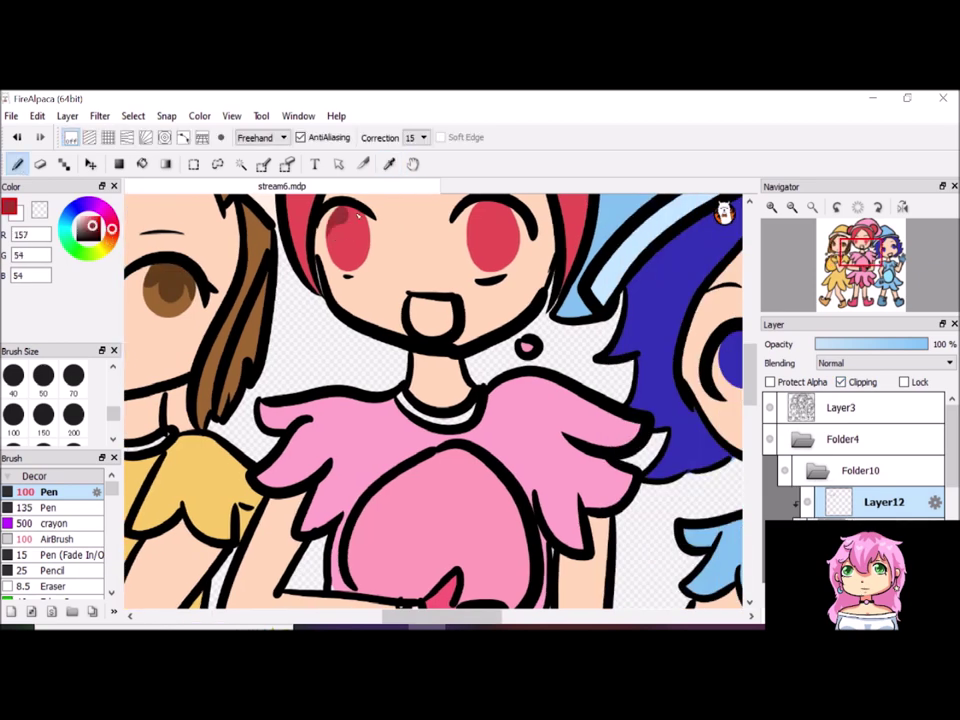
{"action": "left_click_drag", "start_coordinate": [340, 222], "coordinate": [352, 250]}
{"action": "mouse_move", "coordinate": [482, 222]}
{"action": "left_mouse_down"}
{"action": "mouse_move", "coordinate": [492, 250]}
{"action": "mouse_move", "coordinate": [500, 248]}
{"action": "left_mouse_up"}
Paint darker blue (46, 46, 149) pupils in the right figure's eyes
{"action": "left_click_drag", "start_coordinate": [445, 617], "coordinate": [479, 617]}
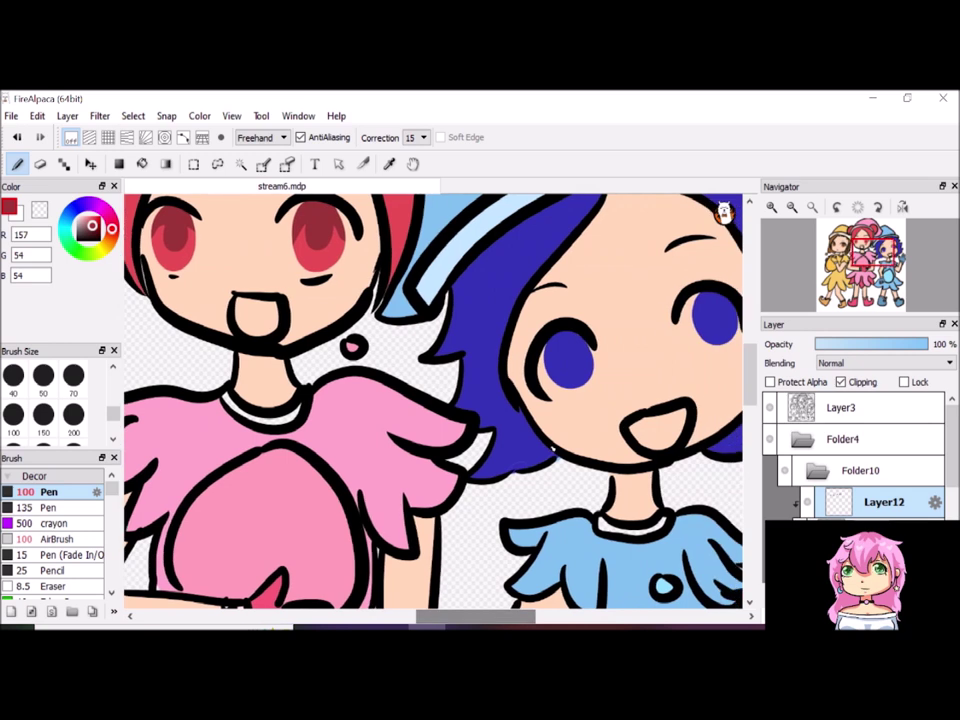
{"action": "left_click", "coordinate": [565, 360], "text": "alt"}
{"action": "left_click", "coordinate": [92, 232]}
{"action": "left_click_drag", "start_coordinate": [548, 350], "coordinate": [560, 340]}
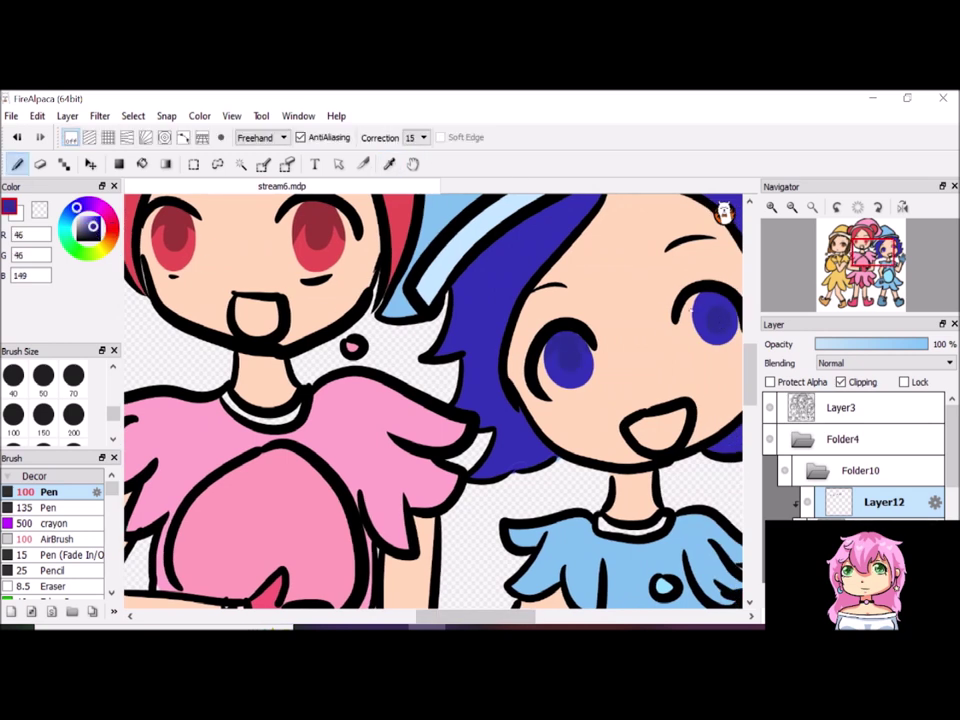
Add highlights to all the irises in lavender (168, 168, 255) for the blue eyes, pink for the red and light orange (255, 194, 136) for the brown
{"action": "left_click", "coordinate": [680, 320], "text": "alt"}
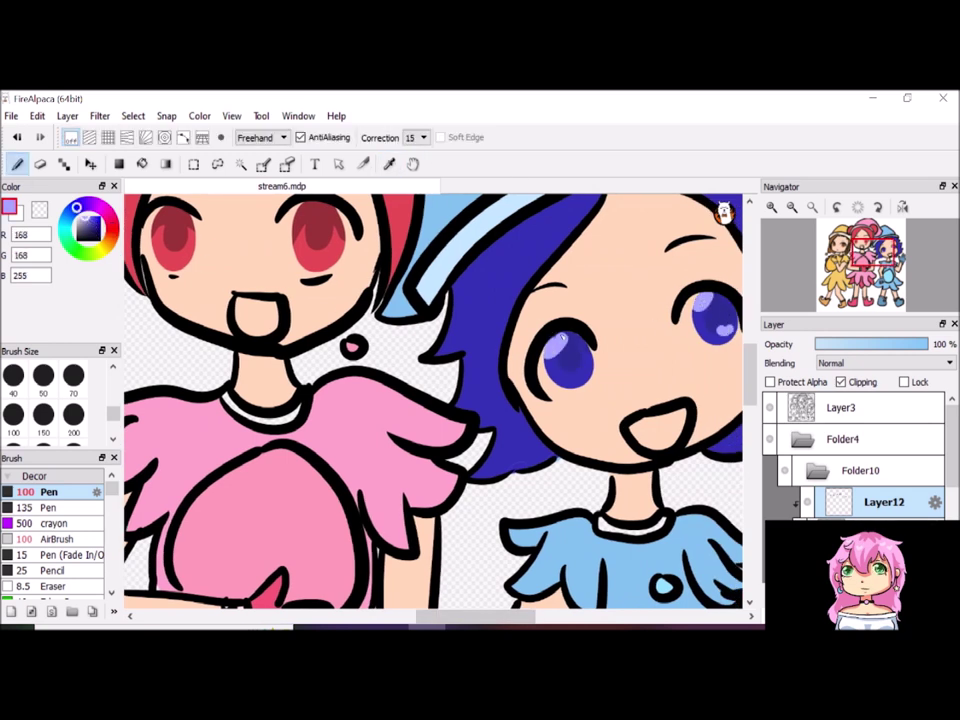
{"action": "left_click", "coordinate": [352, 346], "text": "alt"}
{"action": "left_click_drag", "start_coordinate": [475, 617], "coordinate": [397, 619]}
{"action": "left_click", "coordinate": [283, 272], "text": "alt"}
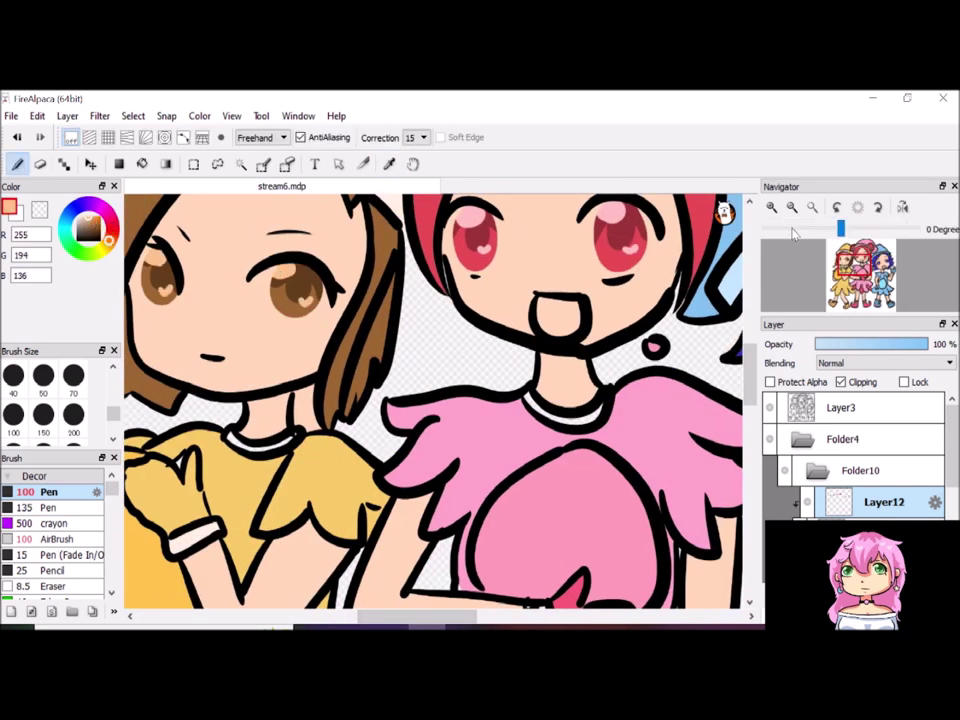
Merge the eye shading into the iris layer and erase stray skin colour beside the left figure's neck on Layer8
{"action": "scroll", "coordinate": [845, 473], "scroll_direction": "down", "scroll_amount": 2}
{"action": "left_click", "coordinate": [845, 455]}
{"action": "scroll", "coordinate": [845, 473], "scroll_direction": "down", "scroll_amount": 1}
{"action": "left_click", "coordinate": [850, 491]}
{"action": "key", "text": "e"}
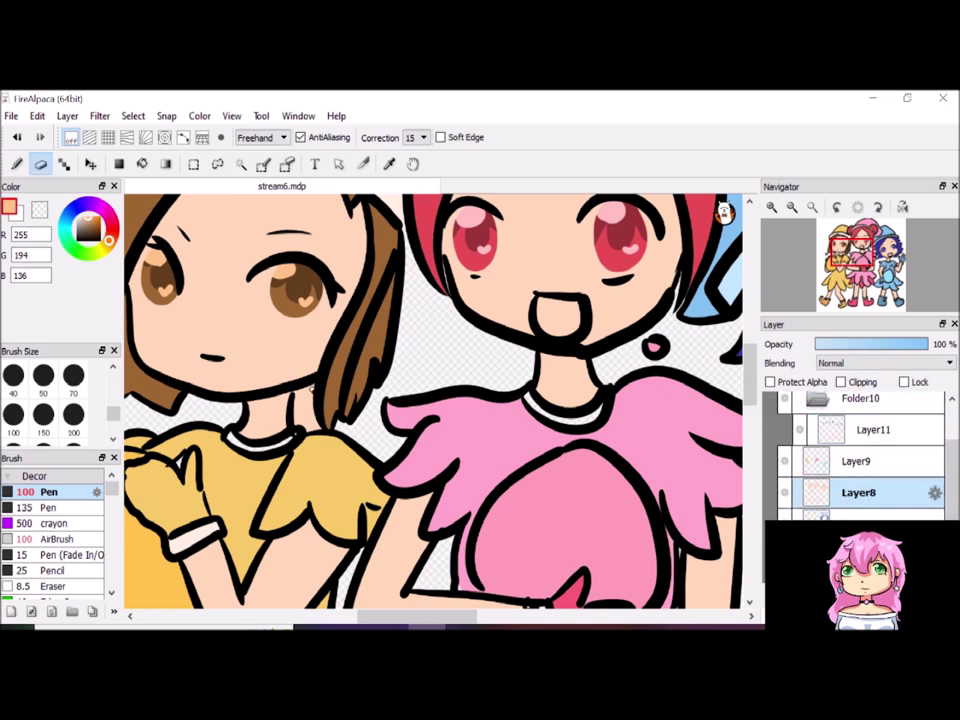
On a new layer clipped to Layer9, airbrush shading on the round shapes in orange (255, 162, 72), dark pink (190, 89, 113) and blue (86, 166, 198)
{"action": "scroll", "coordinate": [395, 195], "scroll_direction": "down", "scroll_amount": 3}
{"action": "key", "text": "ctrl+z"}
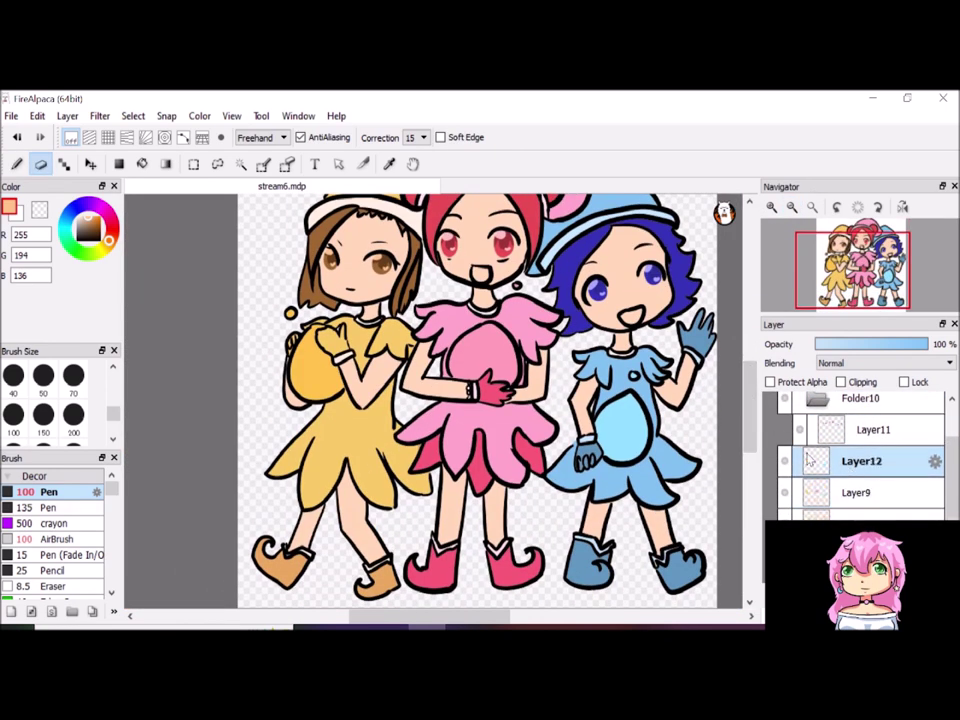
{"action": "key", "text": "alt"}
{"action": "left_click", "coordinate": [310, 365]}
{"action": "left_click", "coordinate": [59, 538]}
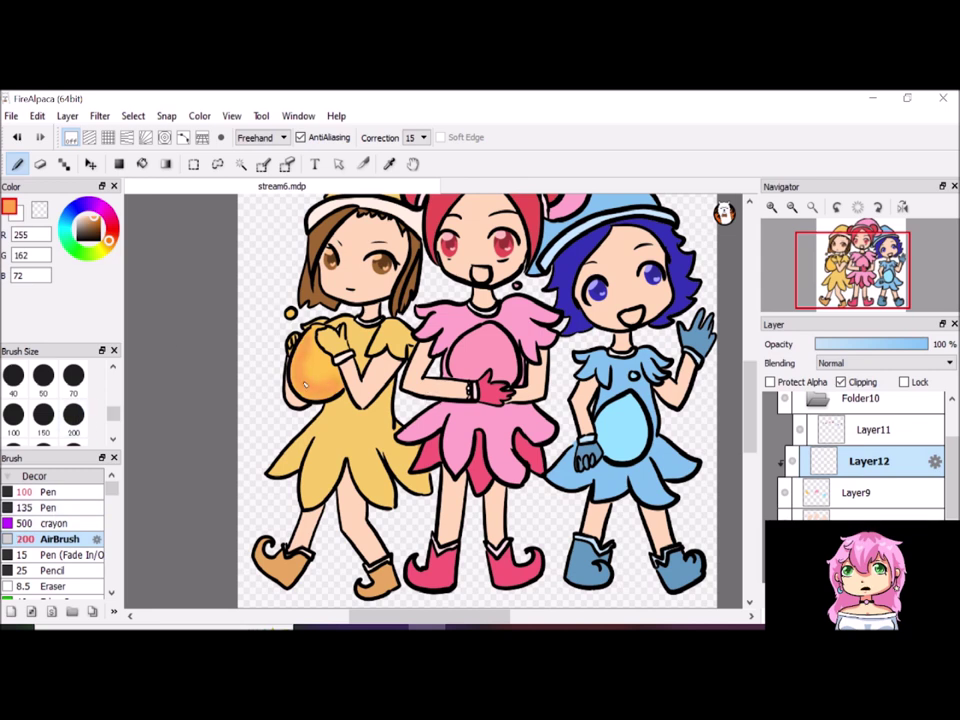
{"action": "left_click", "coordinate": [478, 345], "text": "alt"}
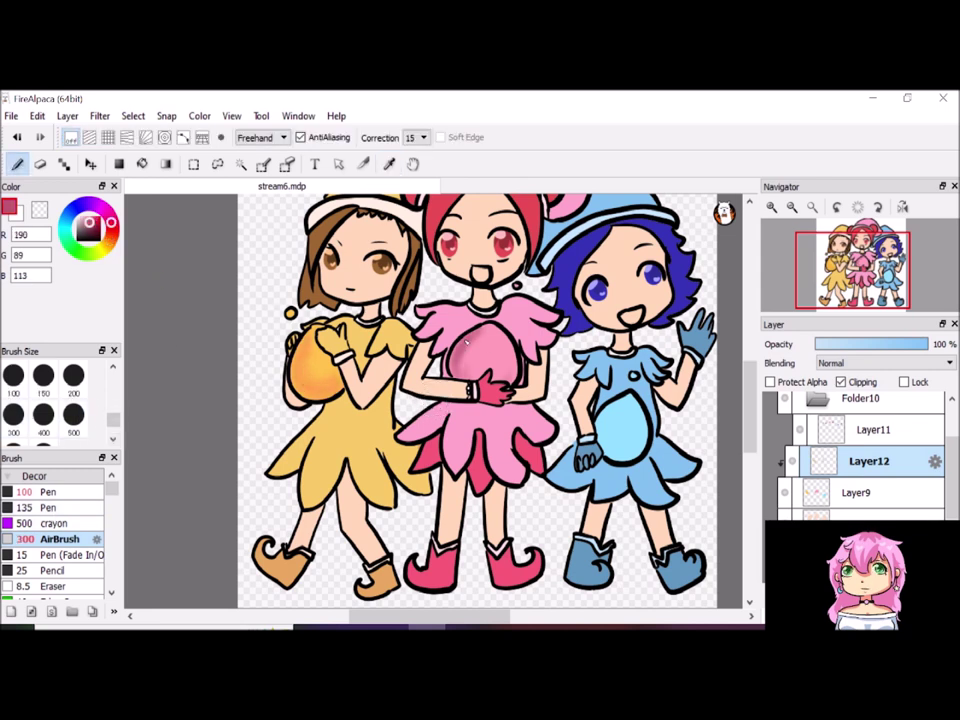
{"action": "left_click", "coordinate": [632, 376], "text": "alt"}
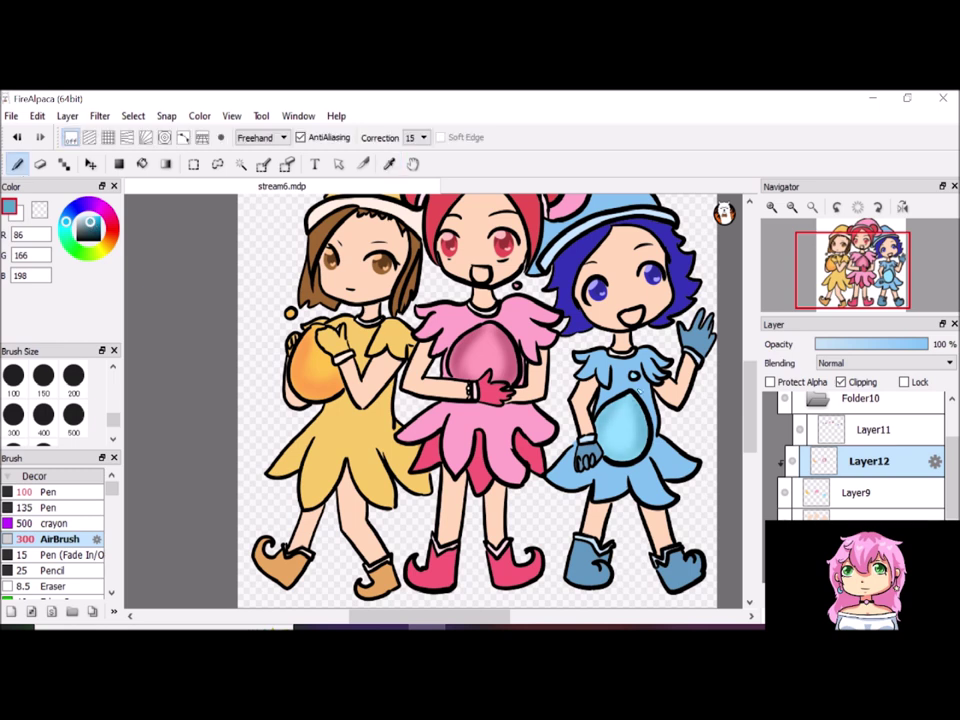
Draw faces on the round shapes with the pen in dark red (157, 54, 54), dark brown (83, 46, 10) and dark blue (46, 46, 149)
{"action": "left_click", "coordinate": [389, 163]}
{"action": "left_click", "coordinate": [480, 215]}
{"action": "left_click", "coordinate": [48, 491]}
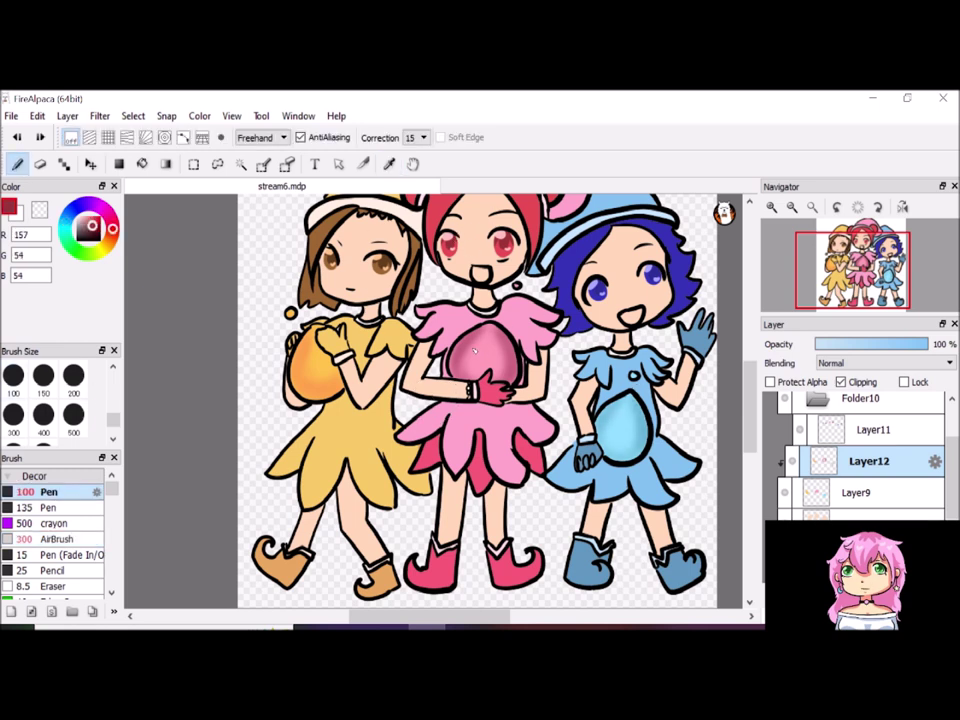
{"action": "left_click", "coordinate": [310, 352], "text": "alt"}
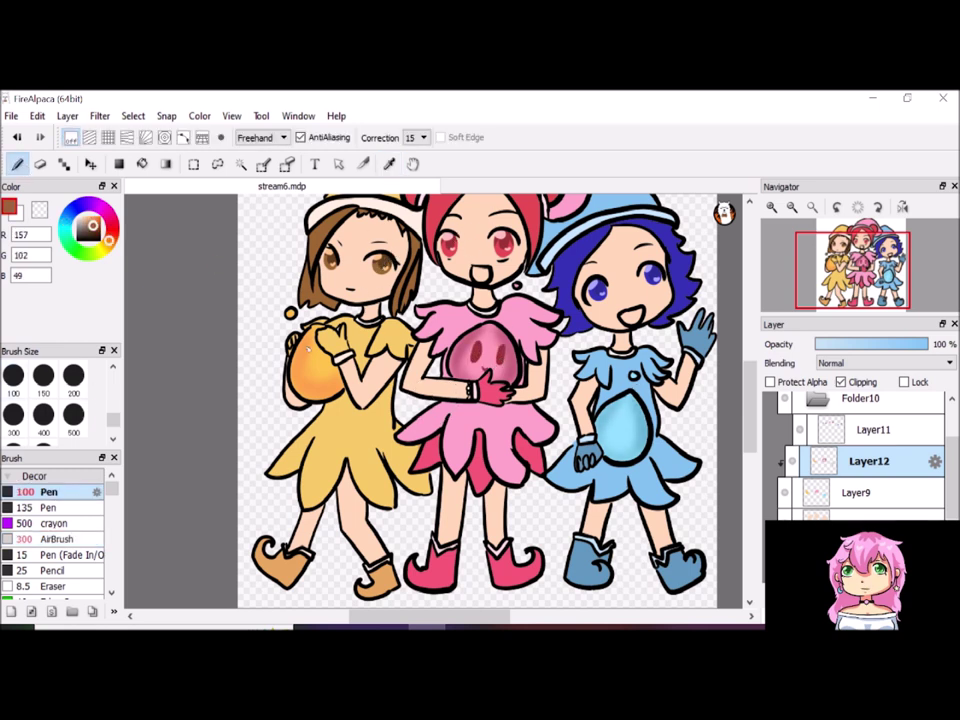
{"action": "left_click", "coordinate": [302, 357], "text": "alt"}
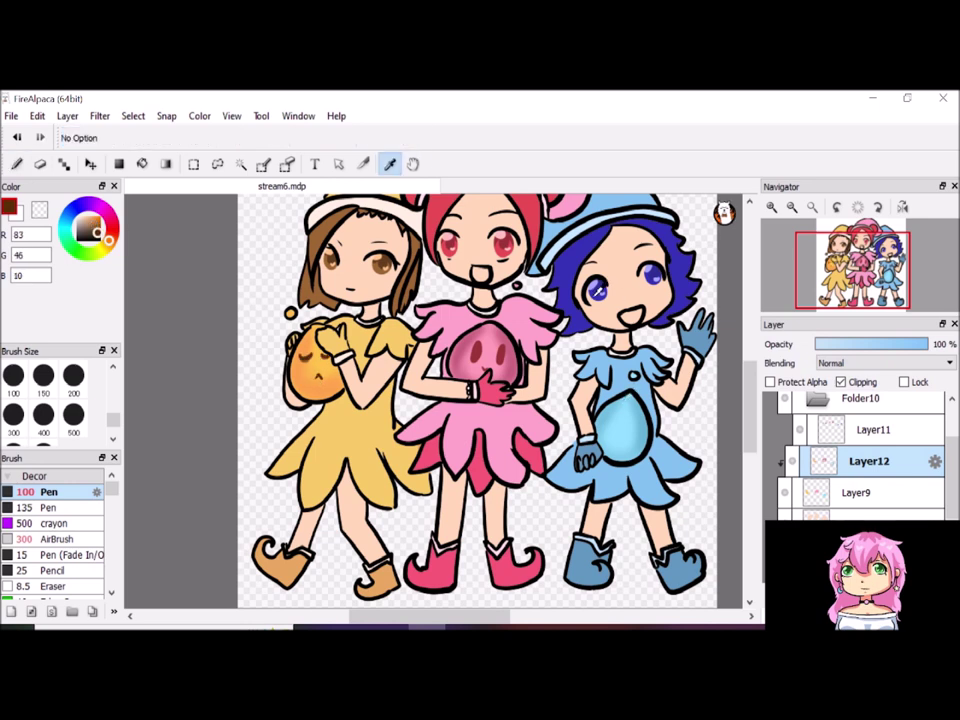
{"action": "left_click", "coordinate": [76, 207]}
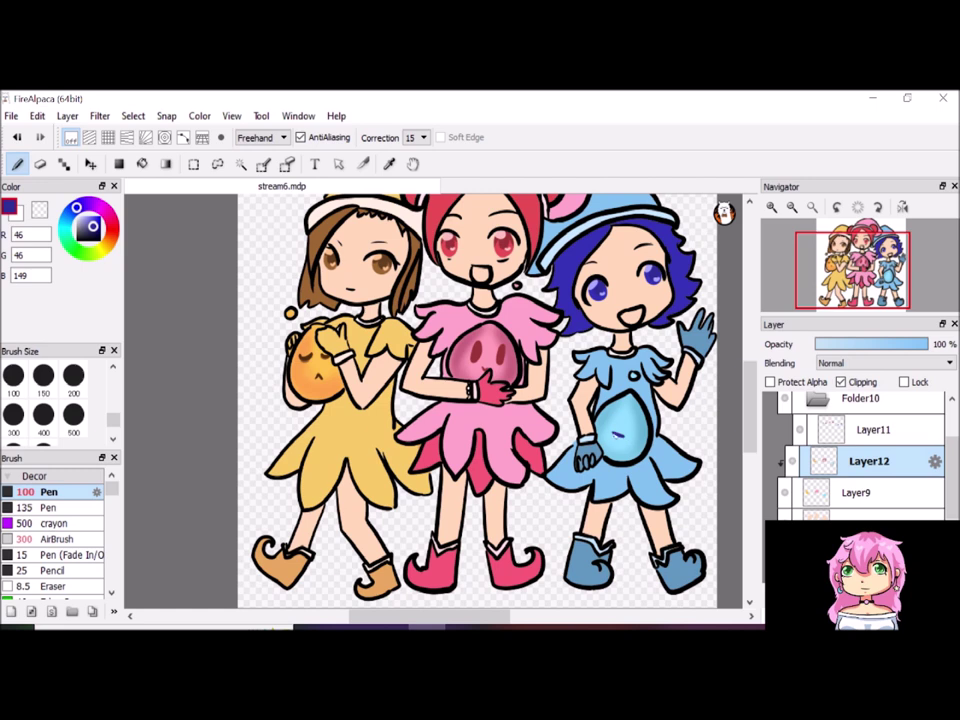
Merge the round shapes' shading into their colour layer and add a layer clipped to the skin layer, with white as the colour
{"action": "key", "text": "ctrl+e"}
{"action": "scroll", "coordinate": [850, 450], "scroll_direction": "up", "scroll_amount": 2}
{"action": "left_click", "coordinate": [850, 460]}
{"action": "left_click", "coordinate": [836, 454]}
{"action": "key", "text": "ctrl+z"}
{"action": "key", "text": "ctrl+z"}
{"action": "key", "text": "ctrl+z"}
{"action": "key", "text": "i"}
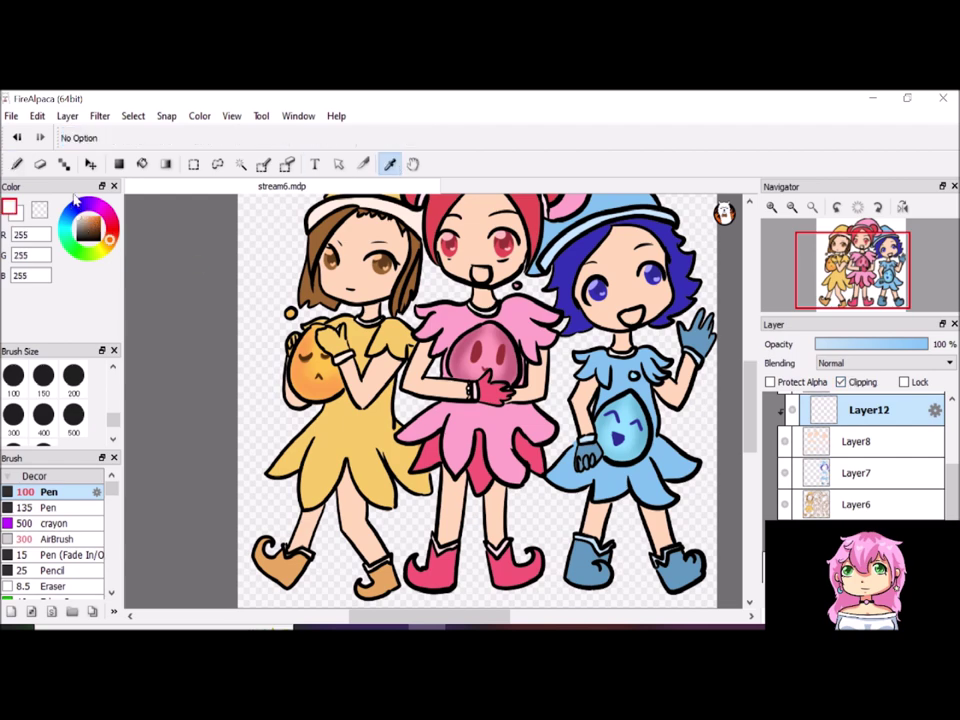
Try painting the whites around the irises with the airbrush in white
{"action": "left_click", "coordinate": [58, 539]}
{"action": "scroll", "coordinate": [435, 398], "scroll_direction": "up", "scroll_amount": 3}
{"action": "scroll", "coordinate": [435, 398], "scroll_direction": "down", "scroll_amount": 1}
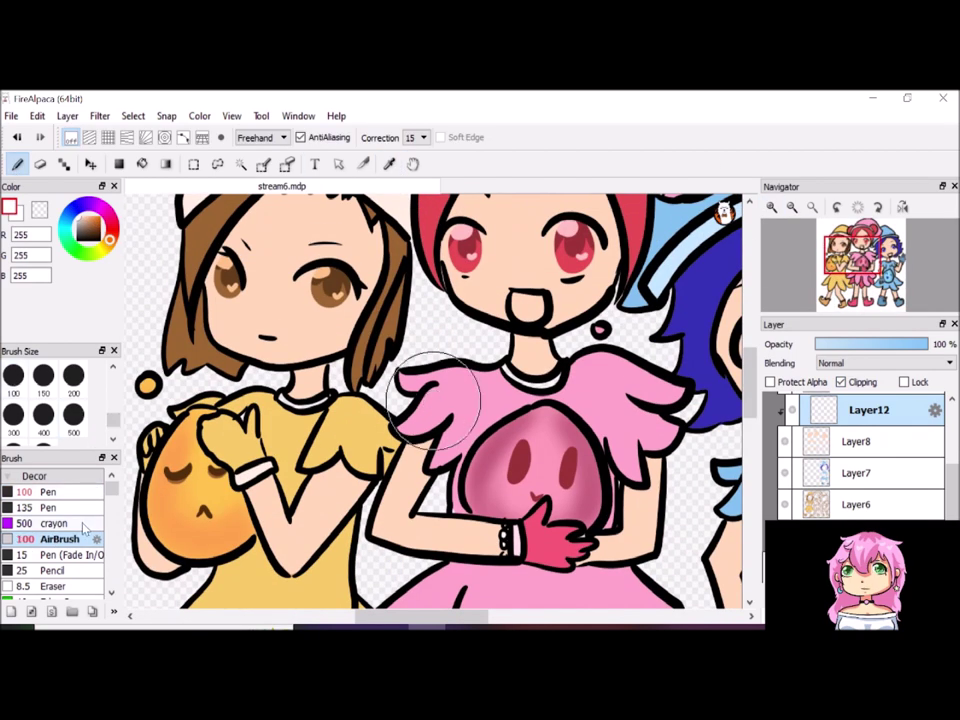
{"action": "left_click_drag", "start_coordinate": [300, 290], "coordinate": [340, 302]}
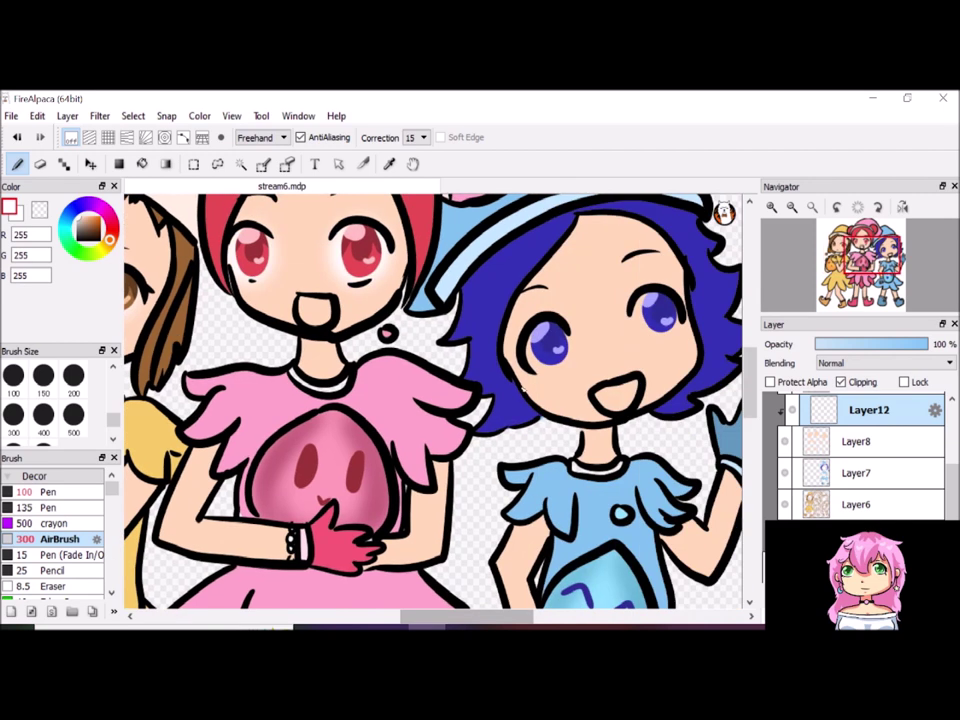
{"action": "scroll", "coordinate": [432, 400], "scroll_direction": "right", "scroll_amount": 5}
{"action": "scroll", "coordinate": [432, 400], "scroll_direction": "right", "scroll_amount": 5}
{"action": "scroll", "coordinate": [432, 400], "scroll_direction": "left", "scroll_amount": 10}
Paint the whites of the three figures' eyes and the open mouths with the pen in white
{"action": "left_click", "coordinate": [48, 492]}
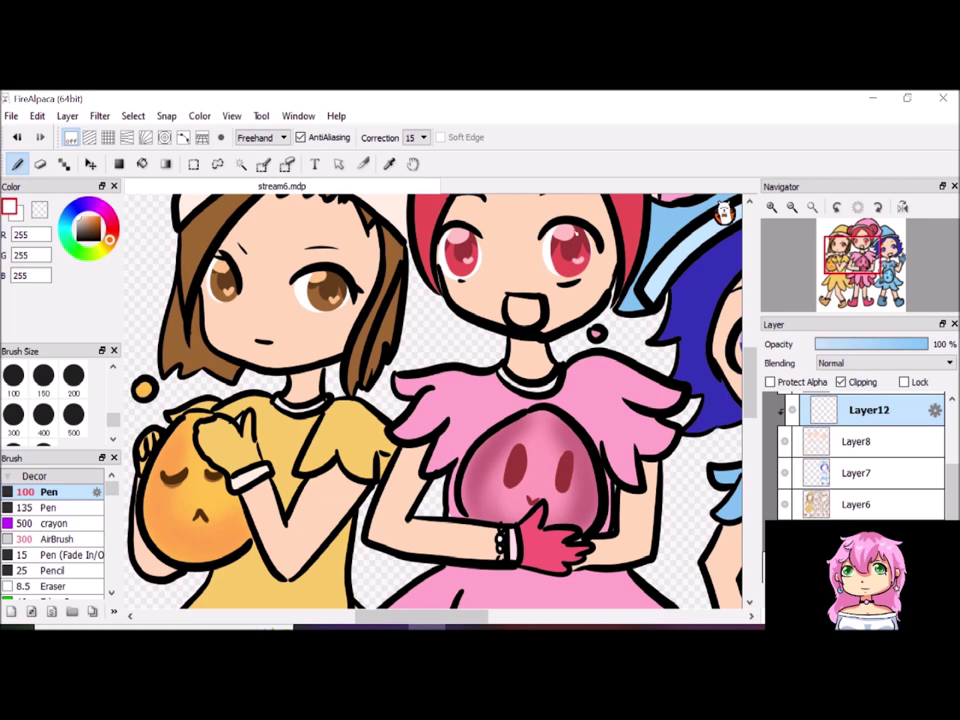
{"action": "scroll", "coordinate": [432, 400], "scroll_direction": "right", "scroll_amount": 3}
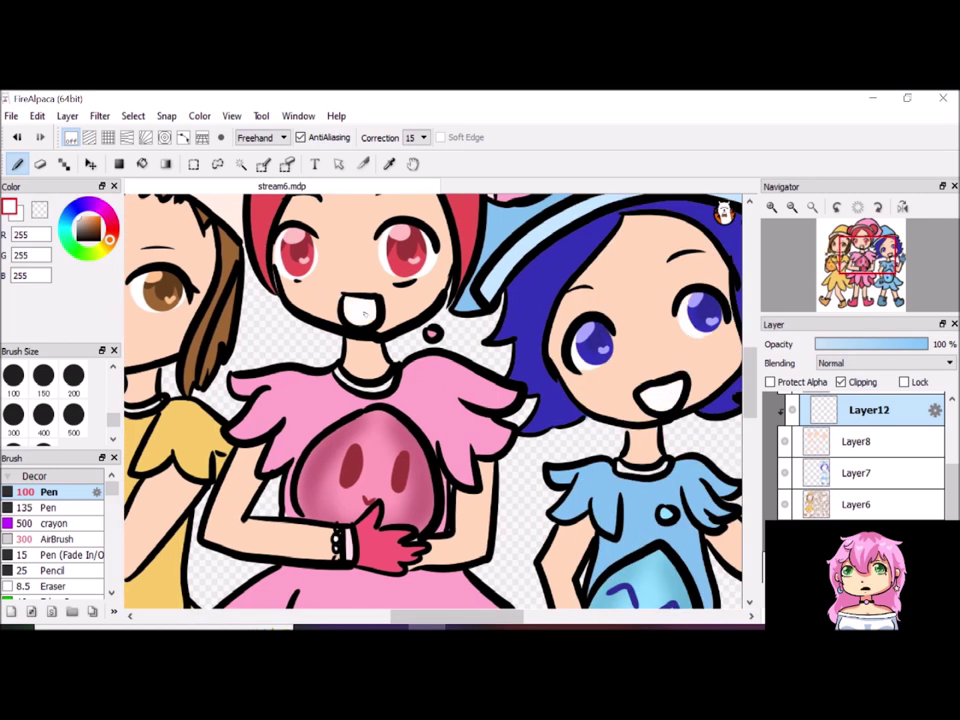
Give the middle and right figures' open mouths pink tongues, black interiors and white upper teeth
{"action": "left_click", "coordinate": [330, 390], "text": "alt"}
{"action": "left_click_drag", "start_coordinate": [350, 316], "coordinate": [370, 318]}
{"action": "left_click_drag", "start_coordinate": [650, 400], "coordinate": [665, 402]}
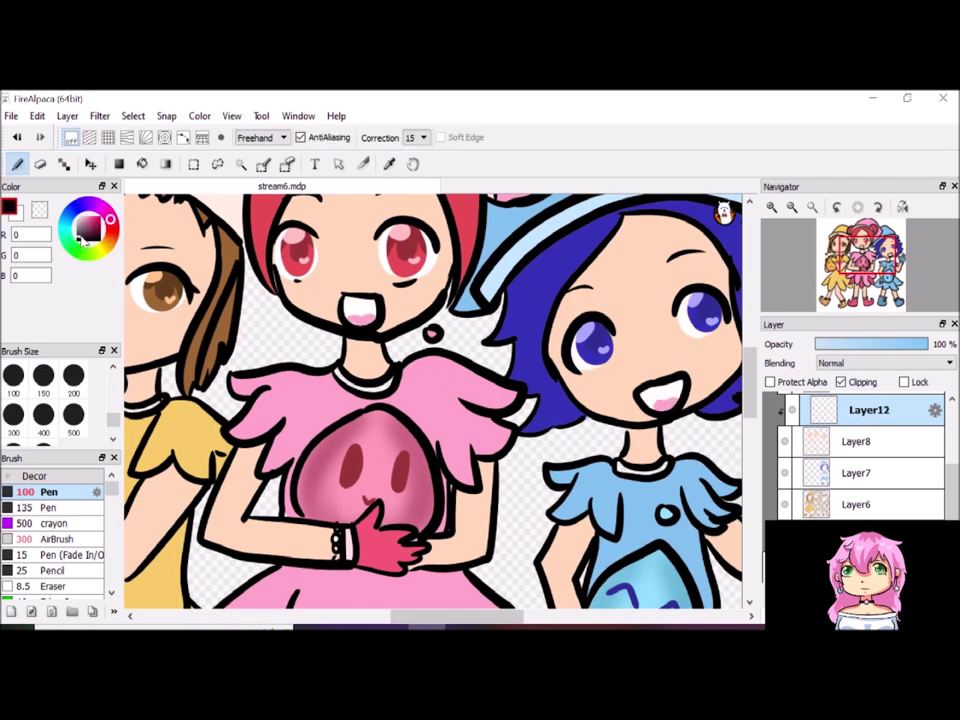
{"action": "key", "text": "g"}
{"action": "left_click", "coordinate": [360, 302]}
{"action": "left_click", "coordinate": [658, 392]}
{"action": "key", "text": "b"}
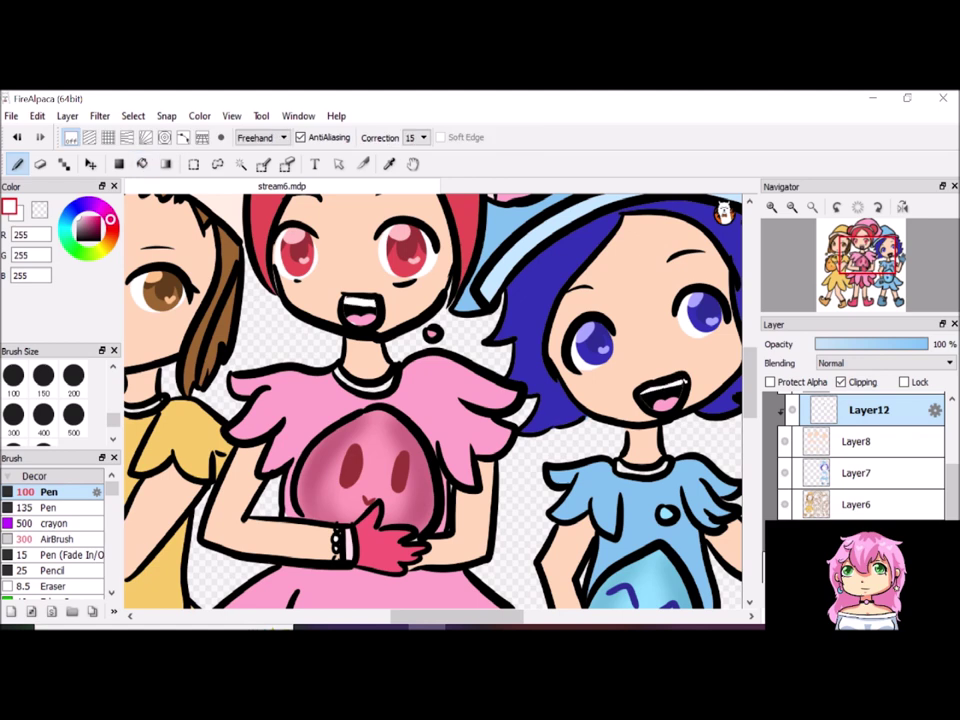
On a new clipping layer directly above the skin layer, airbrush reddish (214, 96, 80) shading on the left figure's face, neck, arms and legs
{"action": "left_click_drag", "start_coordinate": [450, 617], "coordinate": [405, 621]}
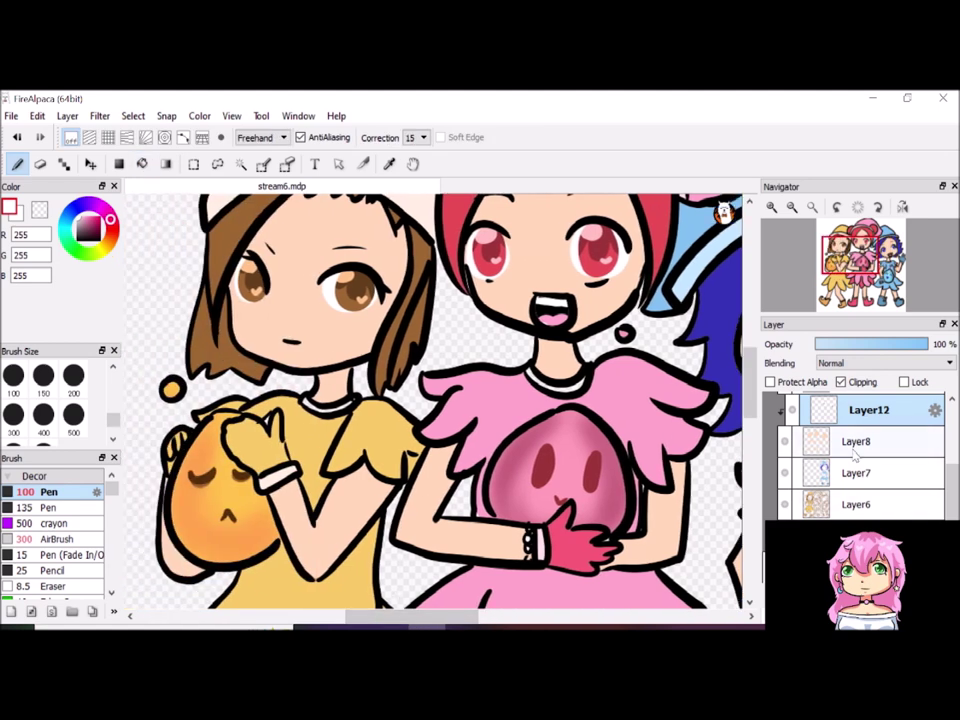
{"action": "key", "text": "ctrl+shift+n"}
{"action": "left_click", "coordinate": [110, 234]}
{"action": "left_click", "coordinate": [110, 234]}
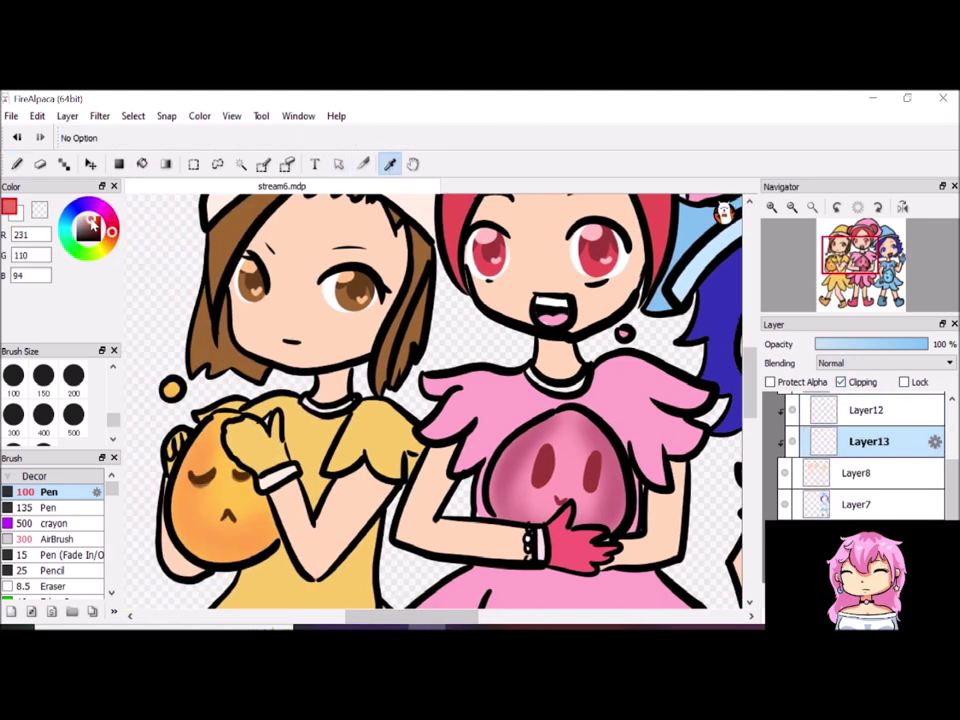
{"action": "left_click", "coordinate": [325, 300], "text": "alt"}
{"action": "left_click", "coordinate": [55, 538]}
{"action": "scroll", "coordinate": [326, 306], "scroll_direction": "up", "scroll_amount": 1}
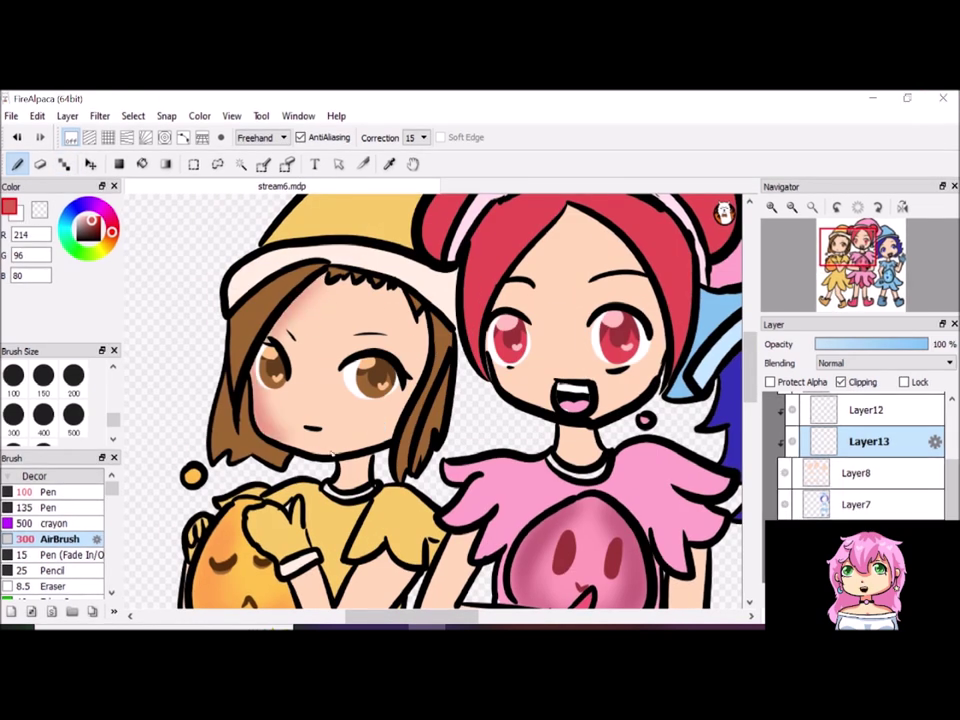
{"action": "left_click_drag", "start_coordinate": [290, 288], "coordinate": [328, 280]}
{"action": "scroll", "coordinate": [333, 281], "scroll_direction": "down", "scroll_amount": 3}
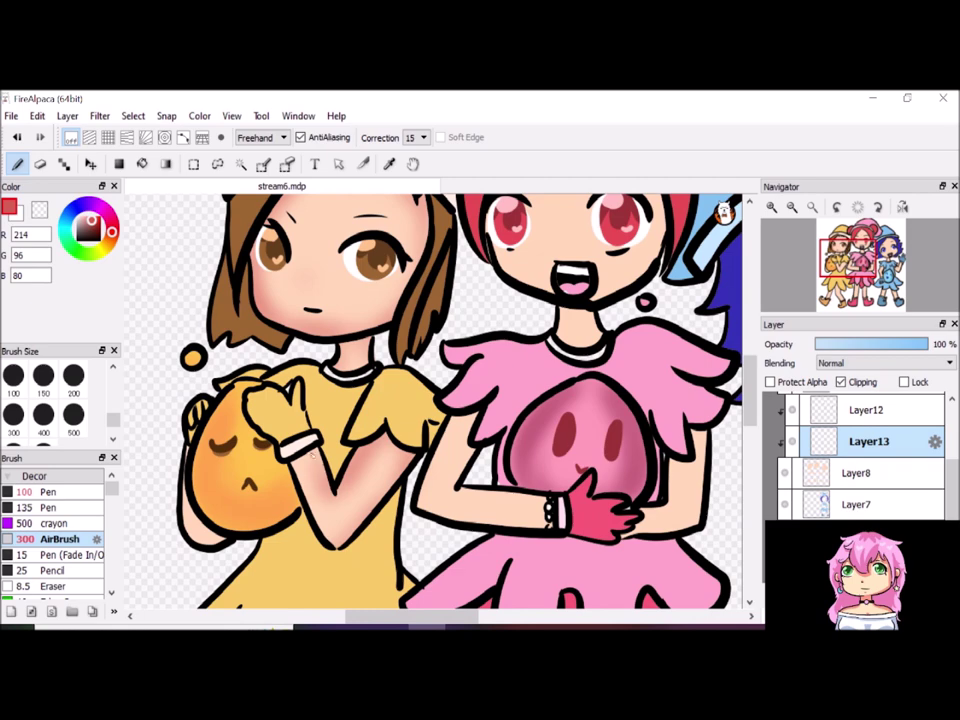
{"action": "scroll", "coordinate": [333, 281], "scroll_direction": "down", "scroll_amount": 10}
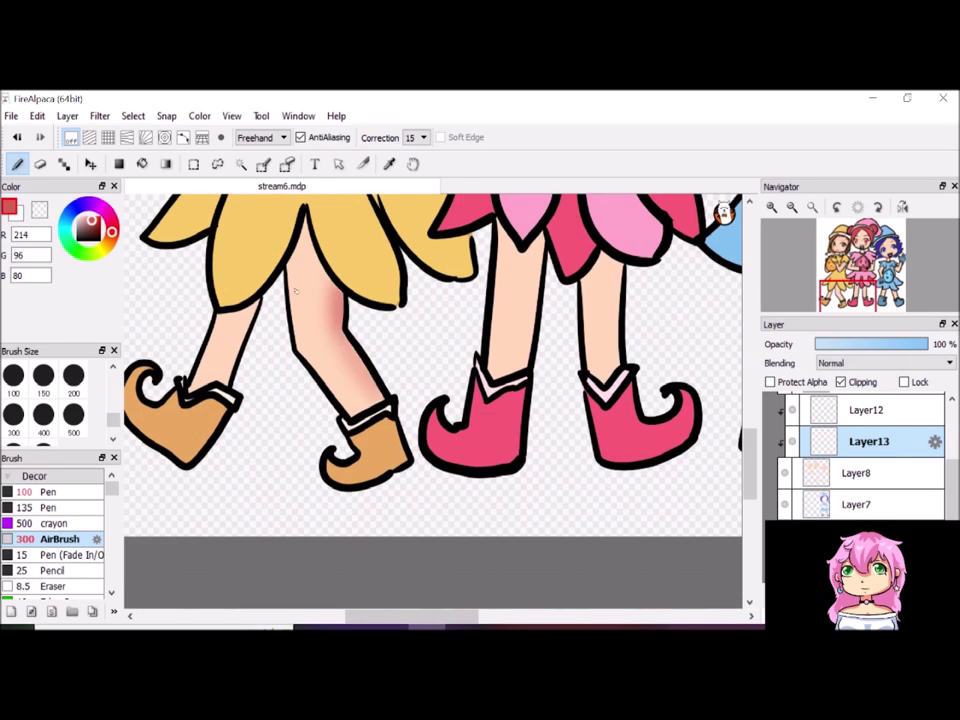
Airbrush the same reddish shading on the middle and right figures' faces, necks and arms
{"action": "scroll", "coordinate": [579, 263], "scroll_direction": "up", "scroll_amount": 10}
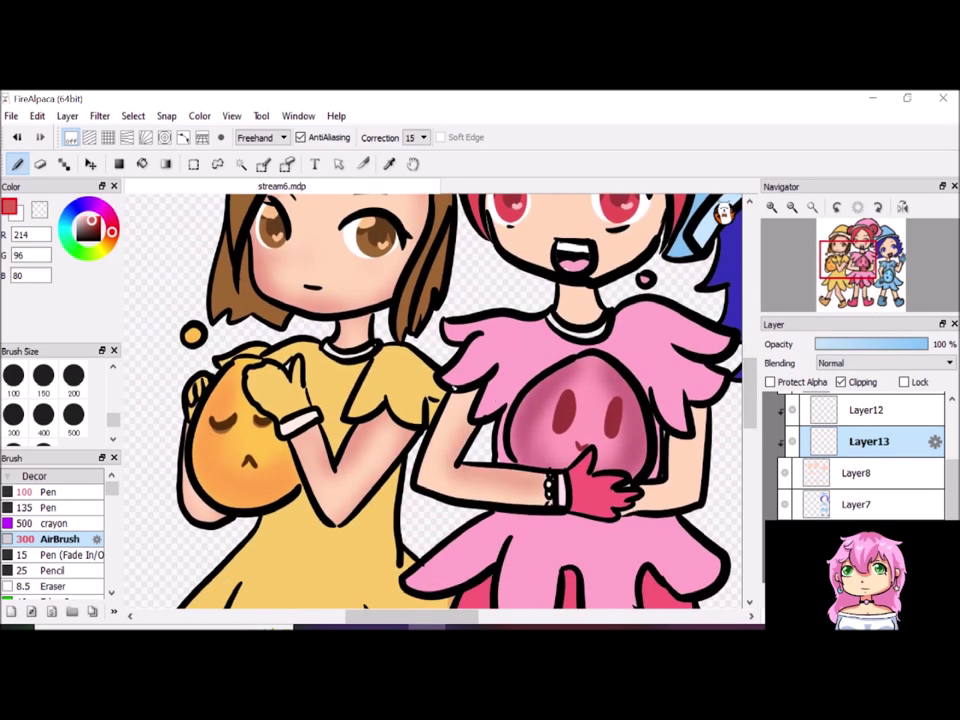
{"action": "scroll", "coordinate": [601, 430], "scroll_direction": "up", "scroll_amount": 2}
{"action": "scroll", "coordinate": [601, 432], "scroll_direction": "up", "scroll_amount": 3}
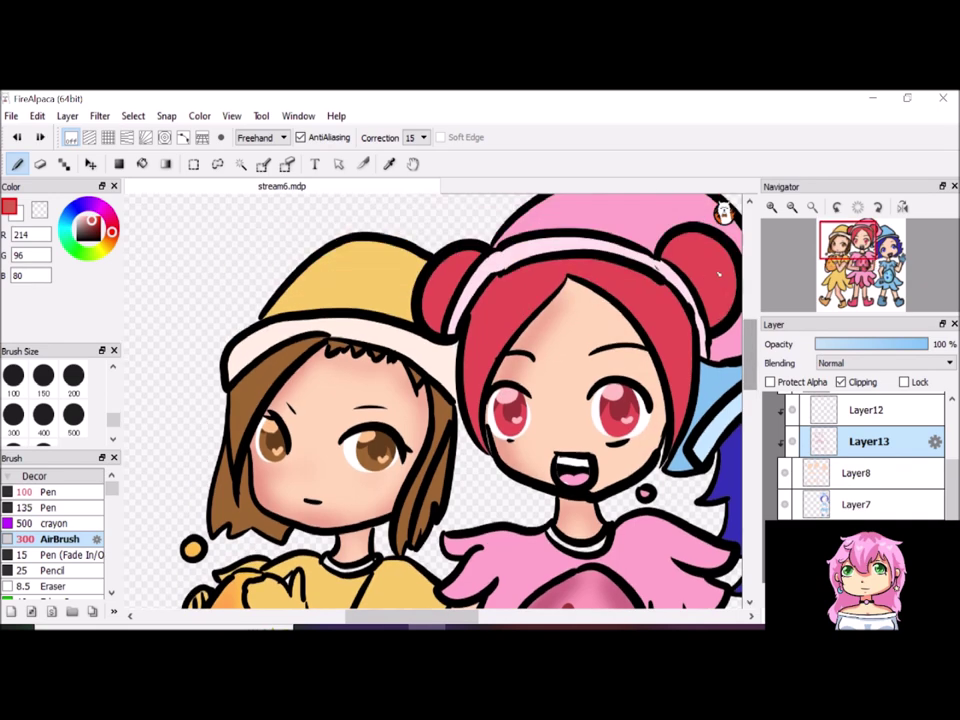
{"action": "scroll", "coordinate": [648, 442], "scroll_direction": "right", "scroll_amount": 10}
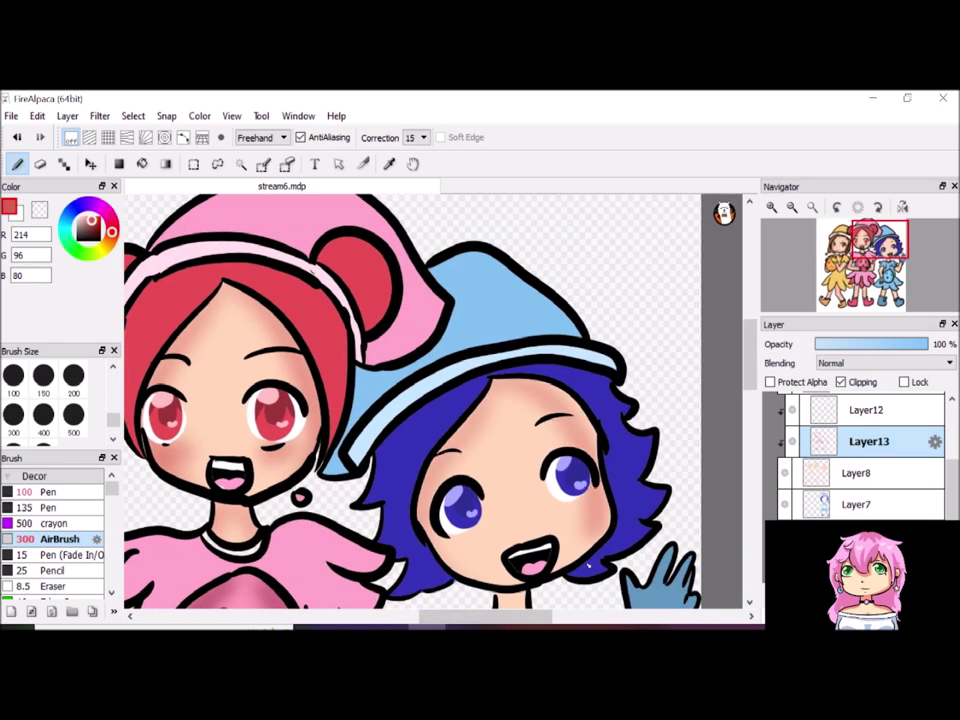
{"action": "scroll", "coordinate": [643, 447], "scroll_direction": "down", "scroll_amount": 8}
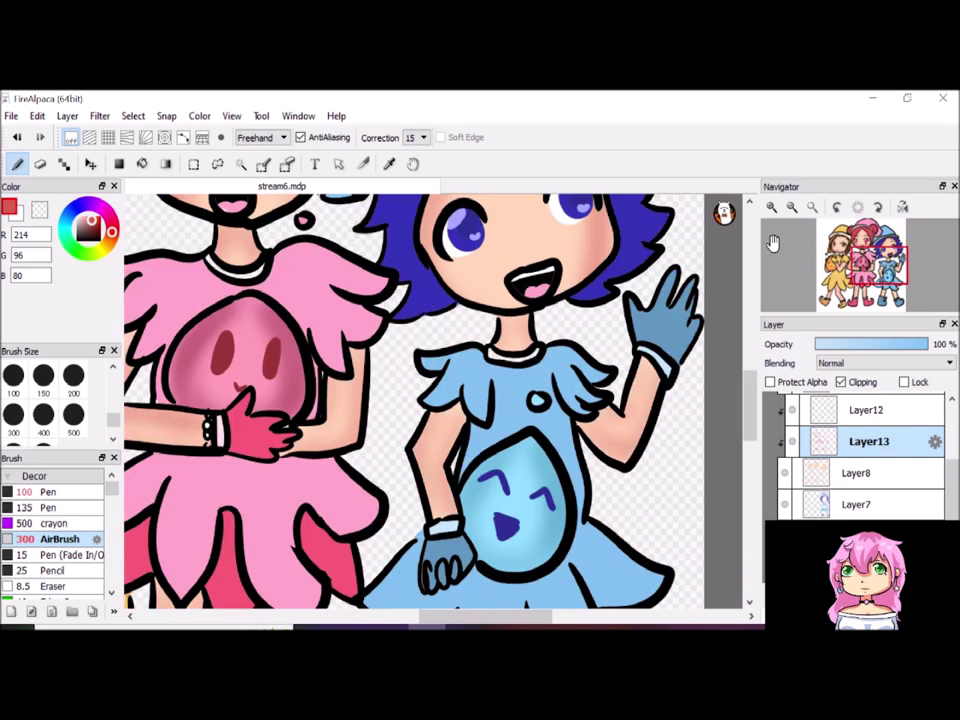
Airbrush the same reddish shading on the middle and right figures' legs
{"action": "scroll", "coordinate": [648, 441], "scroll_direction": "down", "scroll_amount": 6}
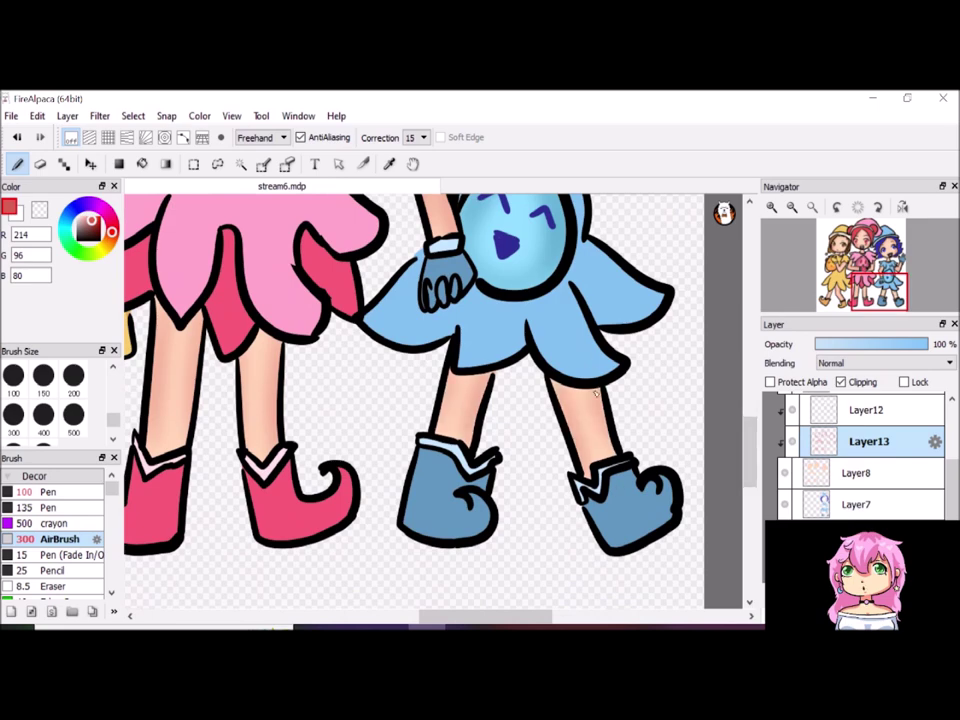
{"action": "scroll", "coordinate": [740, 400], "scroll_direction": "up", "scroll_amount": 10}
{"action": "scroll", "coordinate": [750, 392], "scroll_direction": "left", "scroll_amount": 5}
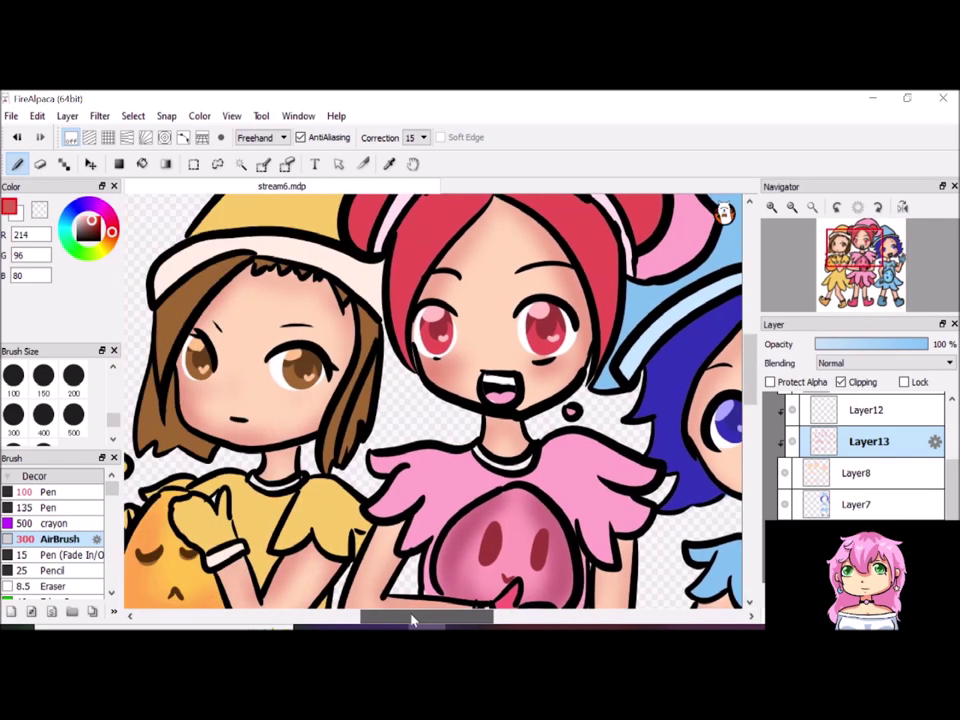
On a new clipping layer directly above Layer7, airbrush darker blue (68, 134, 181) shading on the right figure's dress and skirt petals
{"action": "scroll", "coordinate": [740, 400], "scroll_direction": "down", "scroll_amount": 4}
{"action": "scroll", "coordinate": [740, 400], "scroll_direction": "right", "scroll_amount": 5}
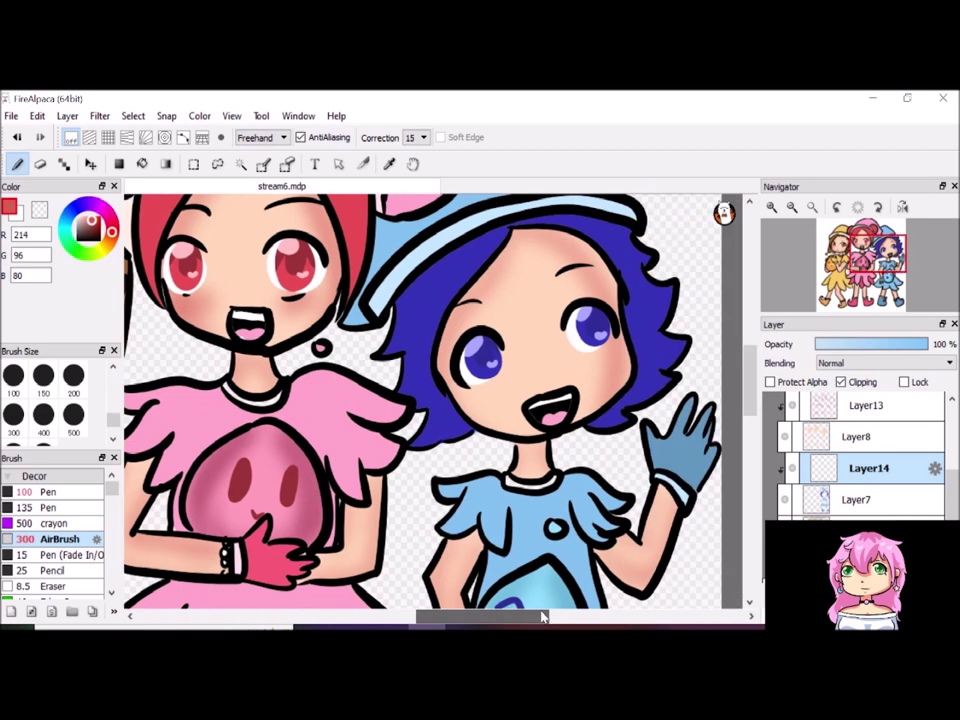
{"action": "key", "text": "i"}
{"action": "left_click", "coordinate": [90, 228]}
{"action": "key", "text": "b"}
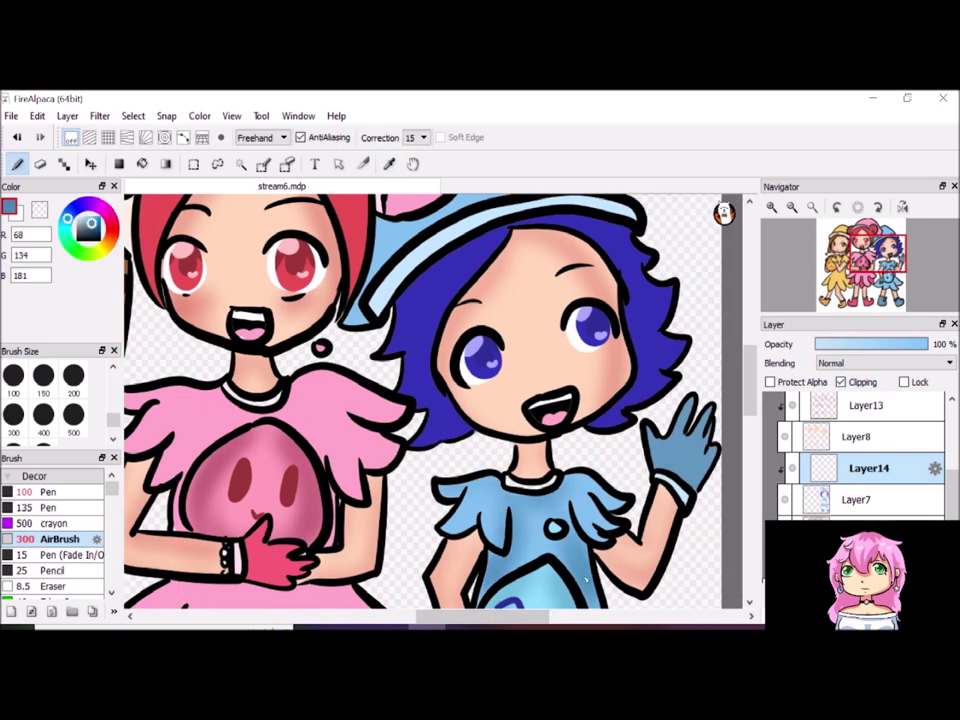
{"action": "scroll", "coordinate": [735, 441], "scroll_direction": "down", "scroll_amount": 4}
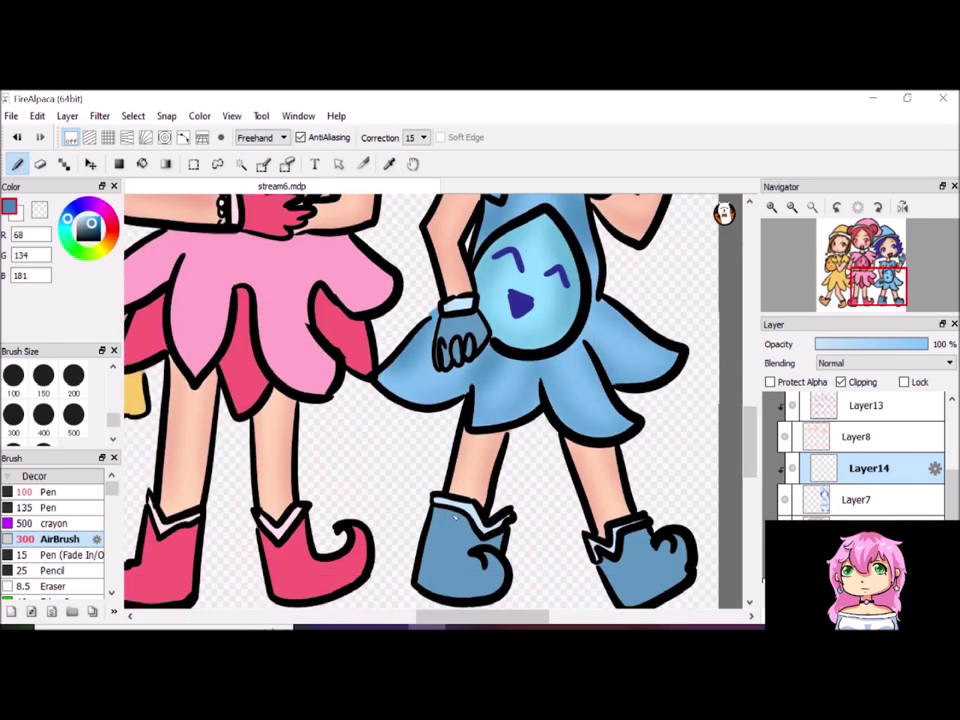
Airbrush dark red (107, 26, 38) shading on the middle figure's red skirt petals
{"action": "scroll", "coordinate": [505, 536], "scroll_direction": "left", "scroll_amount": 5}
{"action": "key", "text": "i"}
{"action": "left_click", "coordinate": [444, 351]}
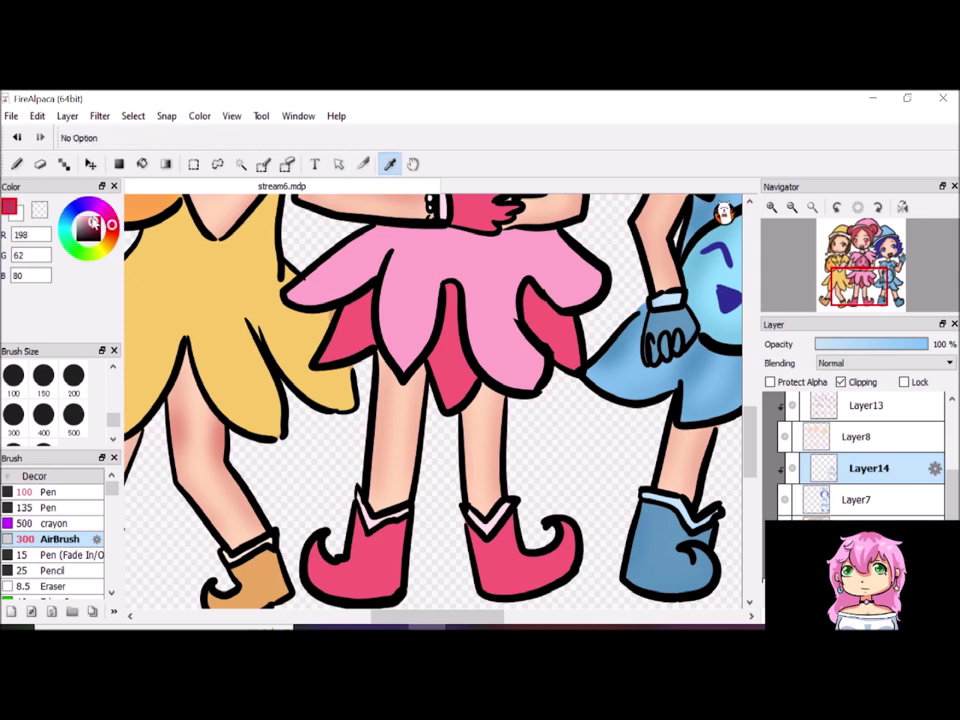
{"action": "key", "text": "b"}
{"action": "left_click", "coordinate": [408, 520], "text": "alt"}
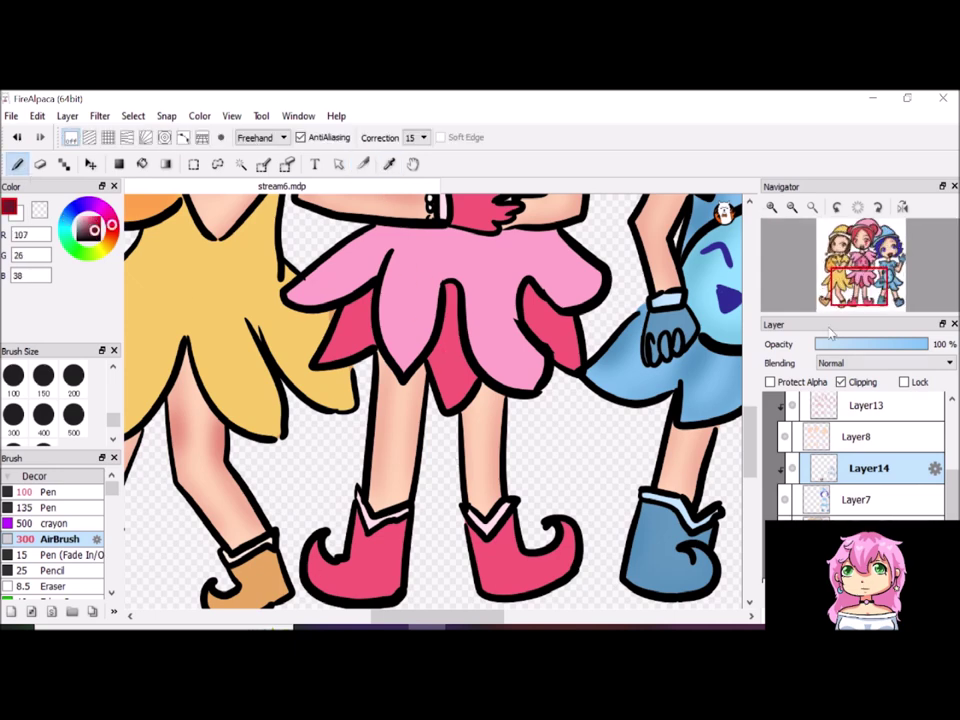
{"action": "scroll", "coordinate": [563, 330], "scroll_direction": "up", "scroll_amount": 3}
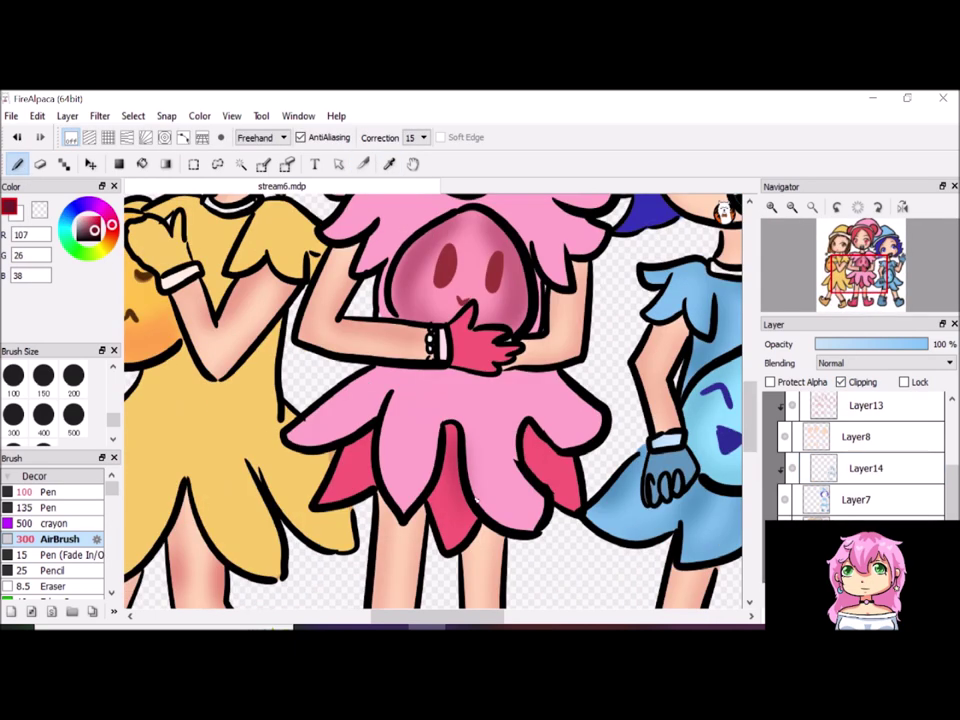
Airbrush pinkish-red (247, 92, 117) shading on the middle figure's pink skirt petals, bodice and sleeves
{"action": "left_click", "coordinate": [421, 305], "text": "alt"}
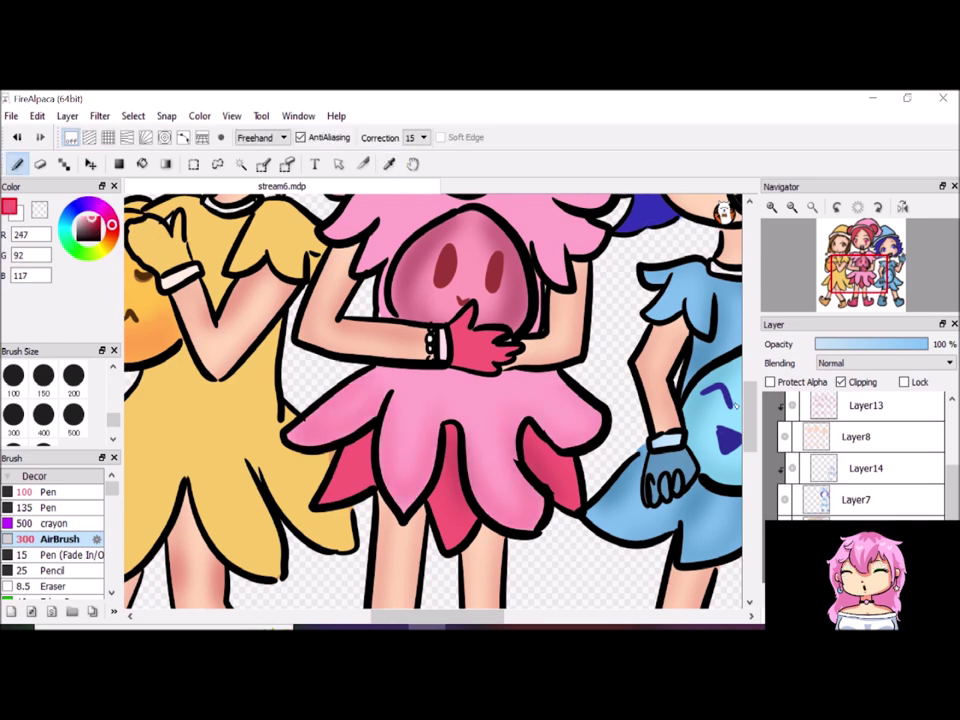
{"action": "scroll", "coordinate": [755, 368], "scroll_direction": "up", "scroll_amount": 5}
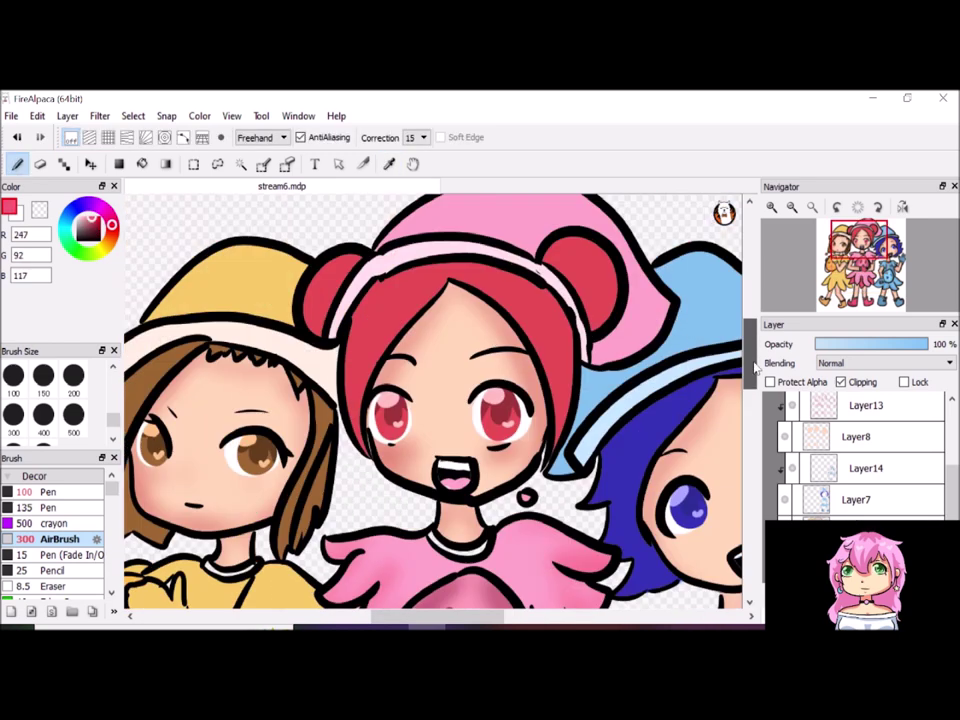
{"action": "scroll", "coordinate": [755, 368], "scroll_direction": "up", "scroll_amount": 1}
Airbrush orange (223, 134, 48) shading on the left figure's yellow dress, hat and boots
{"action": "scroll", "coordinate": [755, 368], "scroll_direction": "left", "scroll_amount": 4}
{"action": "scroll", "coordinate": [755, 368], "scroll_direction": "down", "scroll_amount": 2}
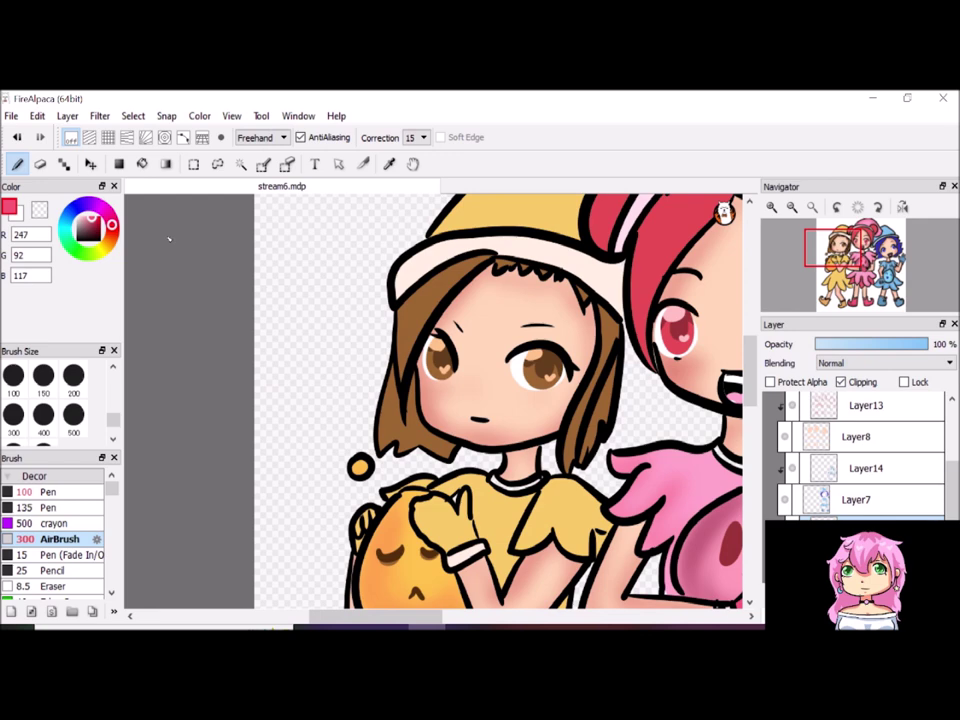
{"action": "left_click", "coordinate": [395, 400], "text": "alt"}
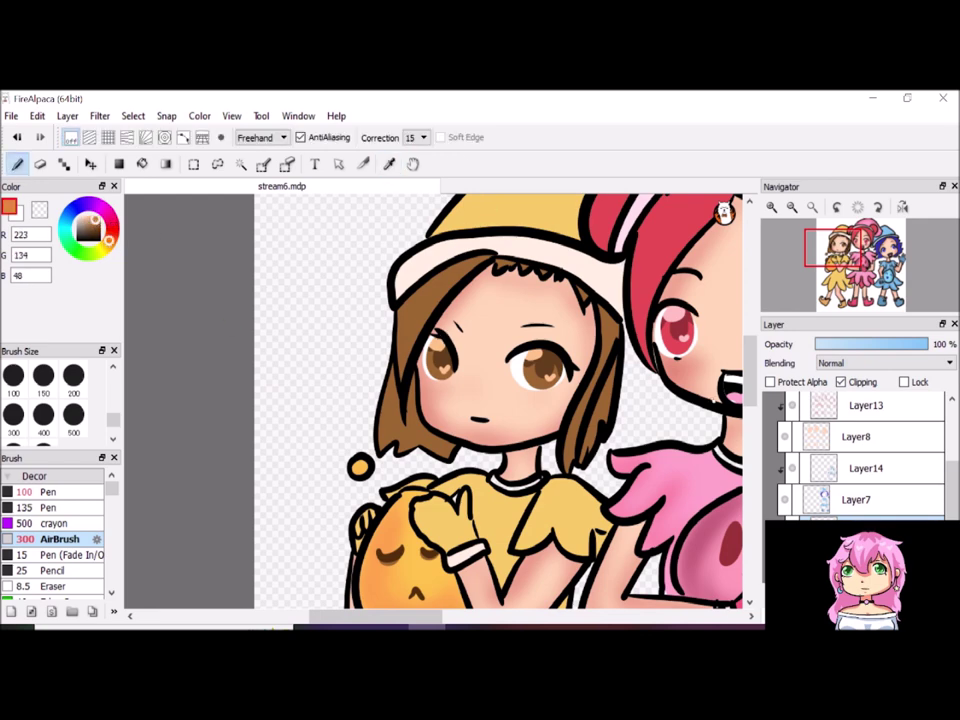
{"action": "scroll", "coordinate": [498, 400], "scroll_direction": "up", "scroll_amount": 3}
{"action": "scroll", "coordinate": [498, 400], "scroll_direction": "down", "scroll_amount": 6}
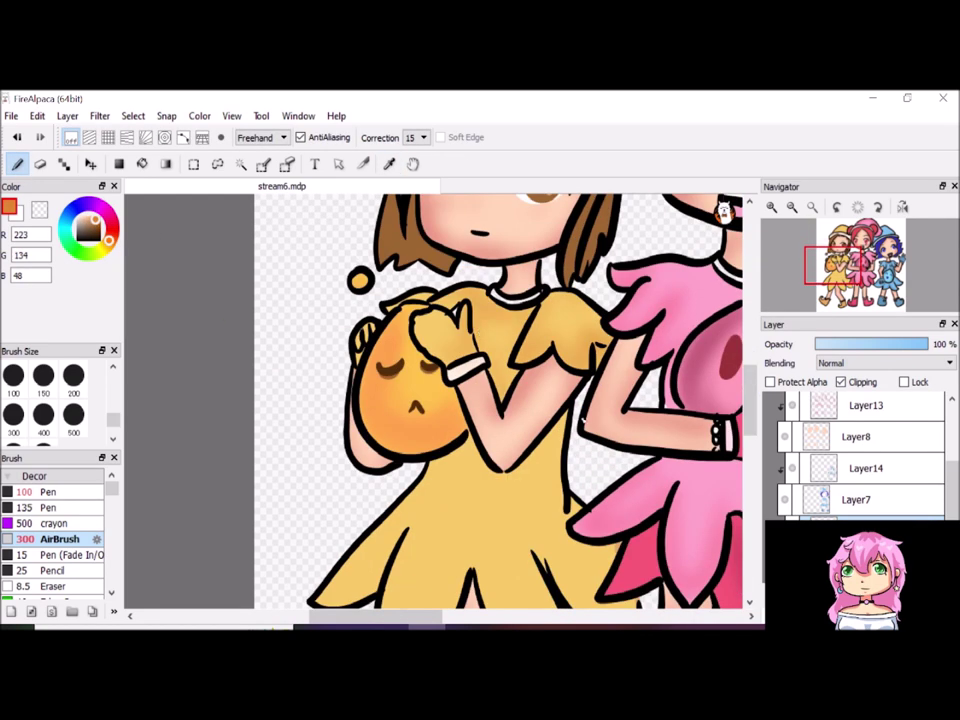
{"action": "scroll", "coordinate": [498, 400], "scroll_direction": "down", "scroll_amount": 3}
{"action": "scroll", "coordinate": [498, 400], "scroll_direction": "down", "scroll_amount": 2}
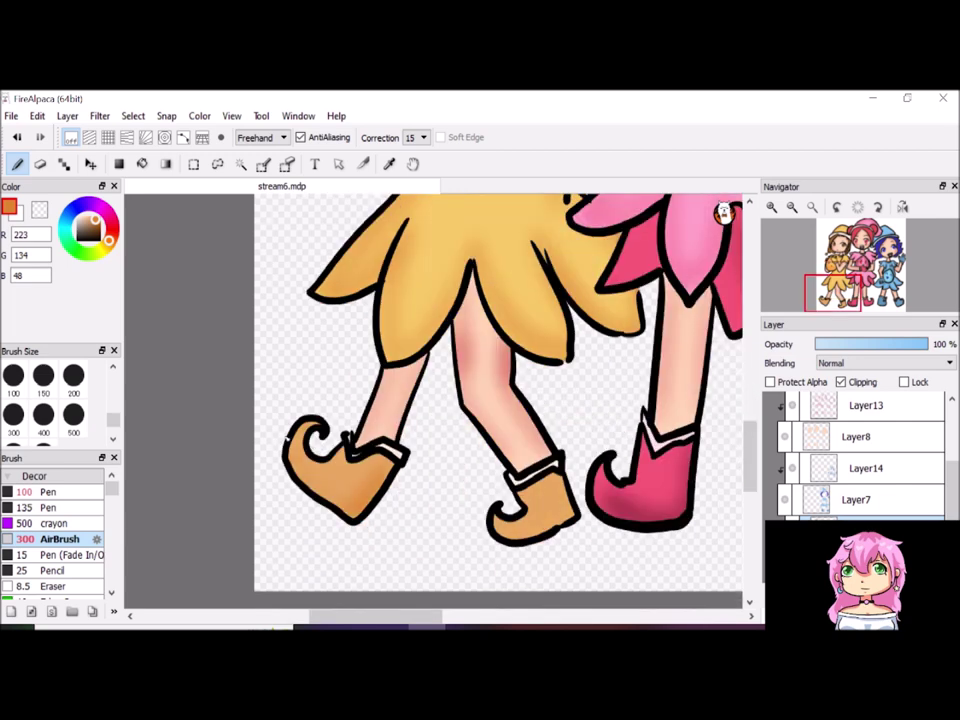
{"action": "scroll", "coordinate": [748, 402], "scroll_direction": "up", "scroll_amount": 5}
{"action": "scroll", "coordinate": [745, 407], "scroll_direction": "down", "scroll_amount": 1}
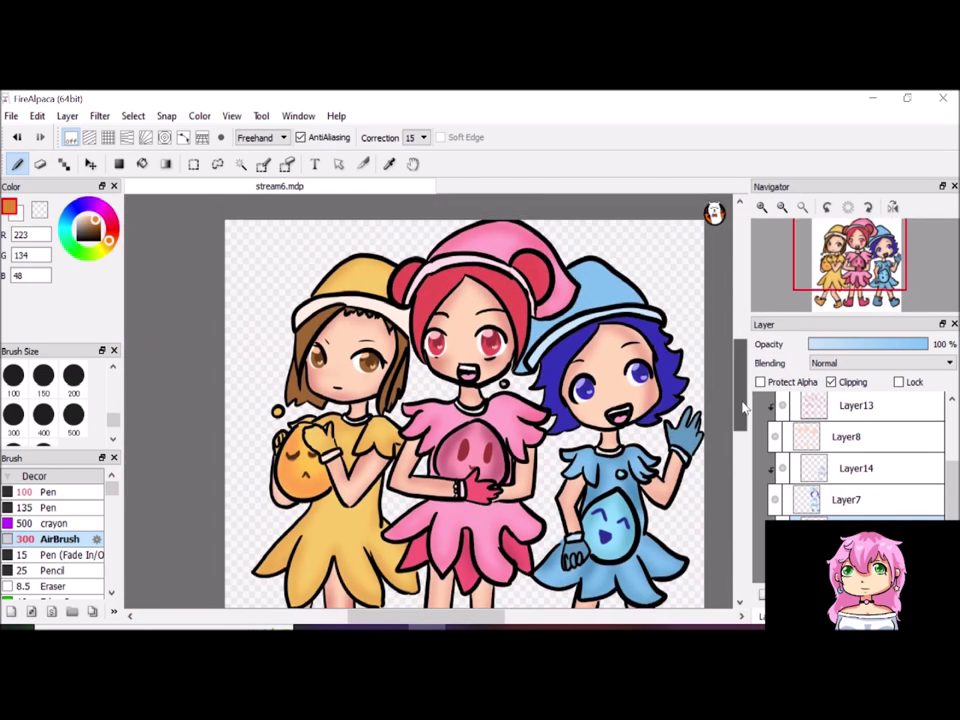
Merge a copy of the colour folder into a single layer above it, and add an empty clipping layer on top
{"action": "scroll", "coordinate": [850, 450], "scroll_direction": "up", "scroll_amount": 3}
{"action": "left_click", "coordinate": [790, 440]}
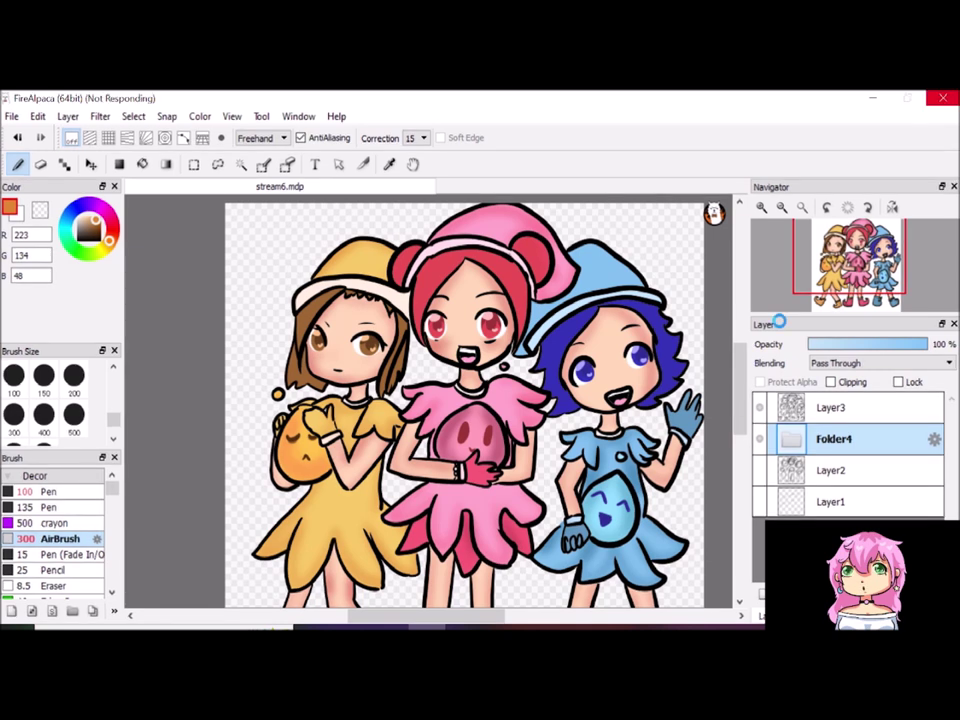
{"action": "scroll", "coordinate": [735, 382], "scroll_direction": "down", "scroll_amount": 3}
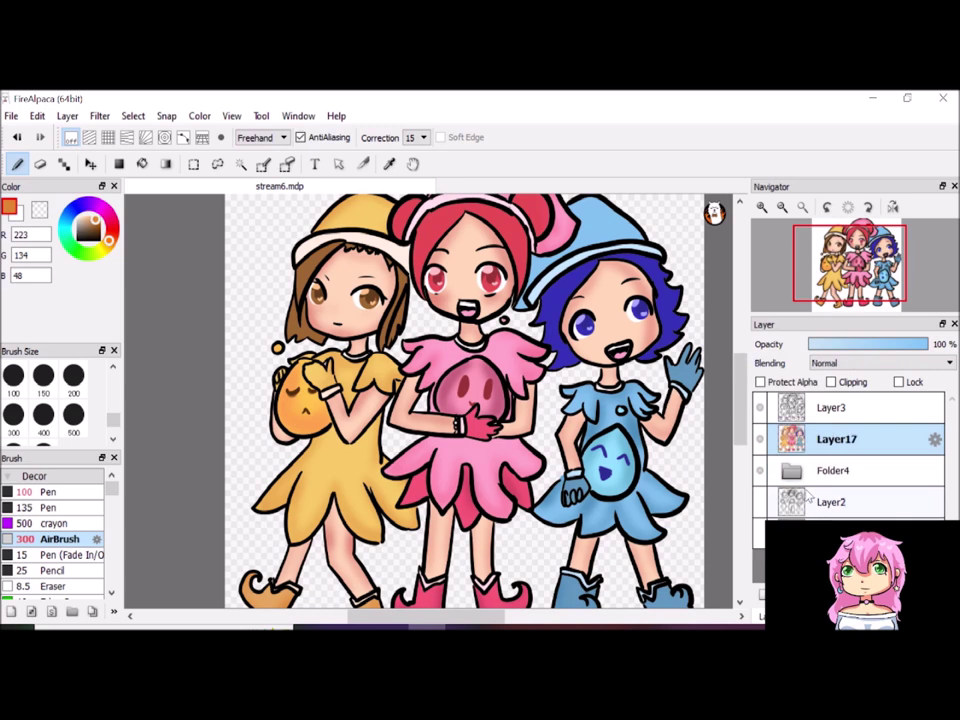
{"action": "key", "text": "ctrl+shift+n"}
{"action": "left_click", "coordinate": [831, 382]}
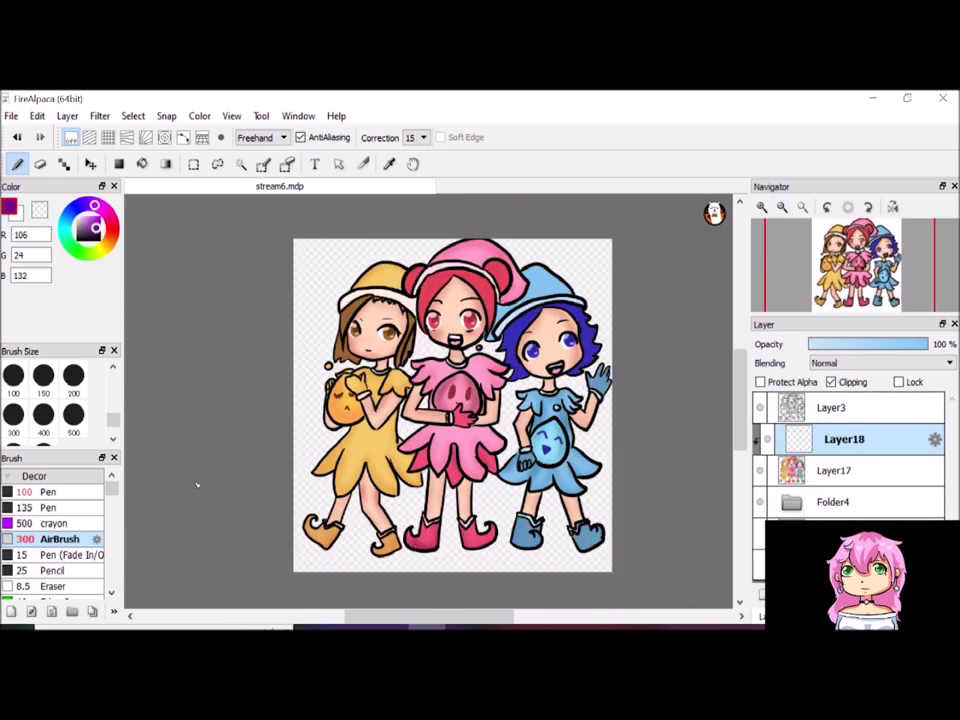
With the pen at size 100 in purple (106, 24, 132), paint shadows on the left figure's face edges, neck, sleeve and arm
{"action": "left_click", "coordinate": [48, 492]}
{"action": "left_click_drag", "start_coordinate": [353, 309], "coordinate": [362, 293]}
{"action": "key", "text": "ctrl+plus"}
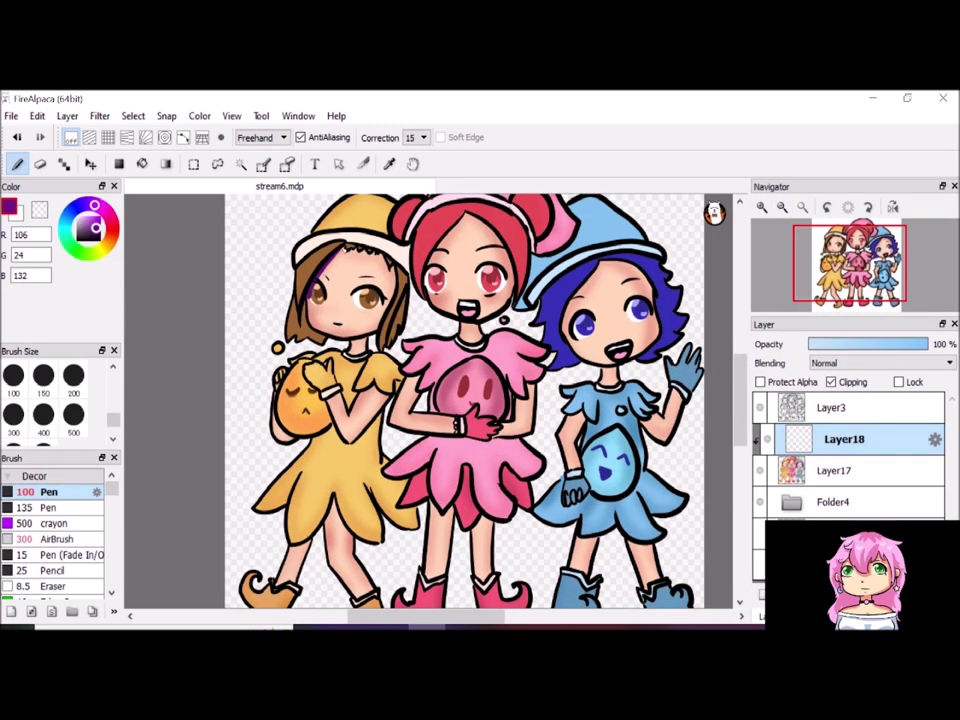
{"action": "left_click_drag", "start_coordinate": [336, 252], "coordinate": [393, 270]}
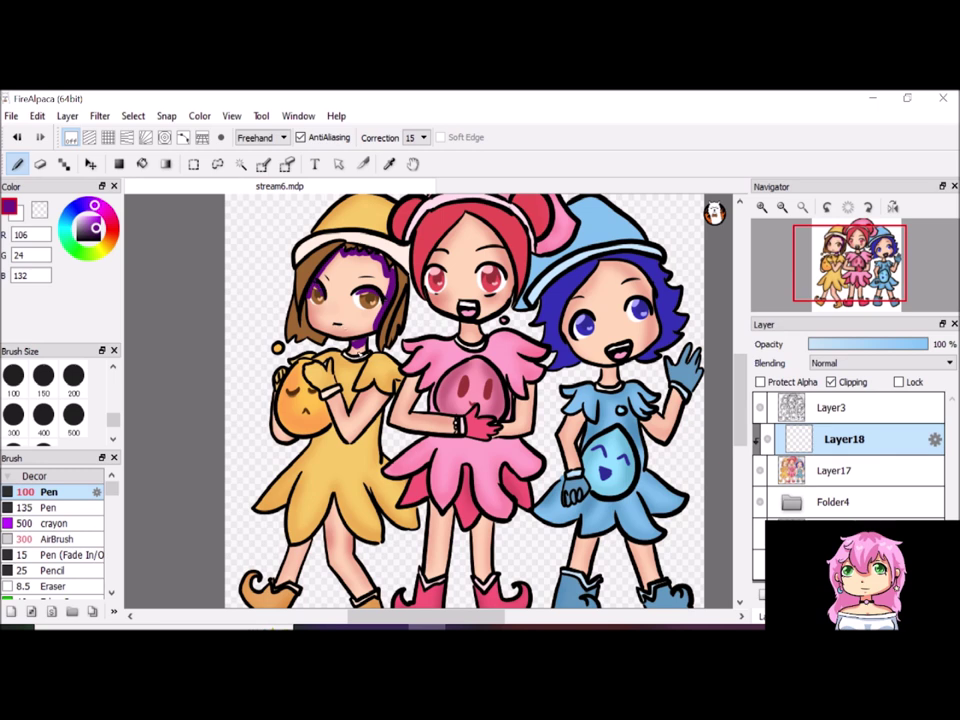
{"action": "left_click_drag", "start_coordinate": [268, 270], "coordinate": [304, 290]}
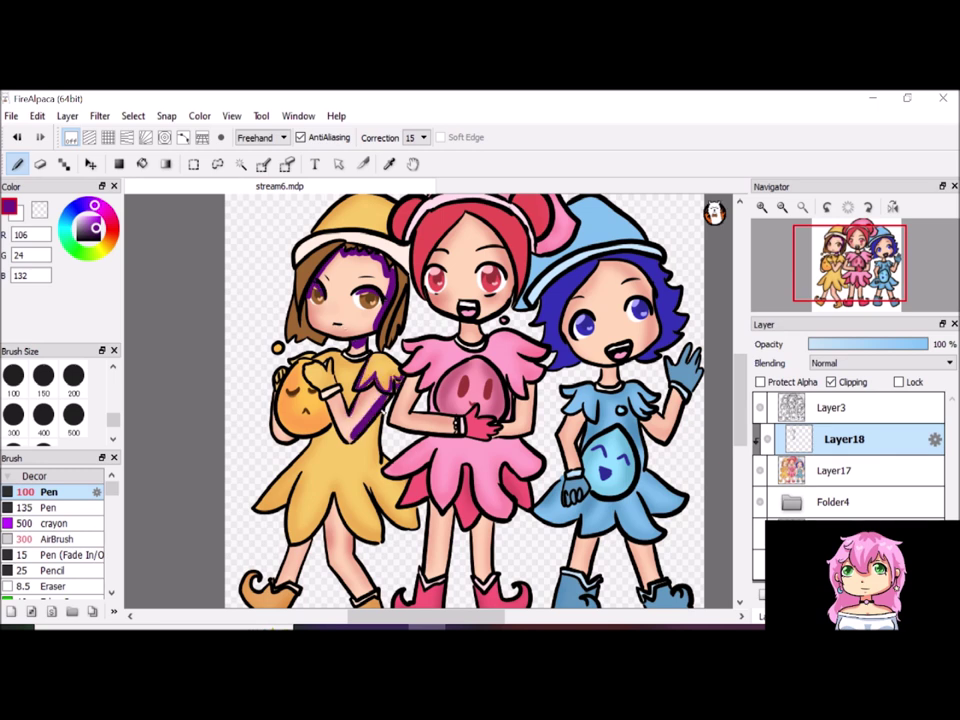
Continue the purple shadows over the left figure's hat, orange mascot, dress petals, legs and boots, enlarging the pen to size 200
{"action": "left_click_drag", "start_coordinate": [302, 362], "coordinate": [318, 422]}
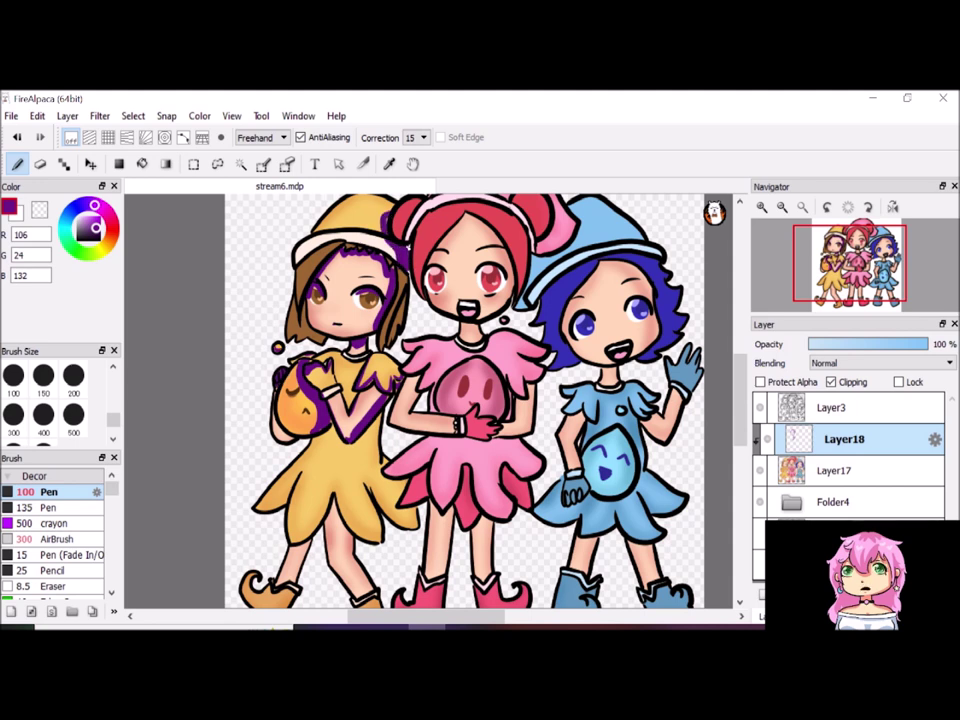
{"action": "left_click_drag", "start_coordinate": [334, 415], "coordinate": [348, 446]}
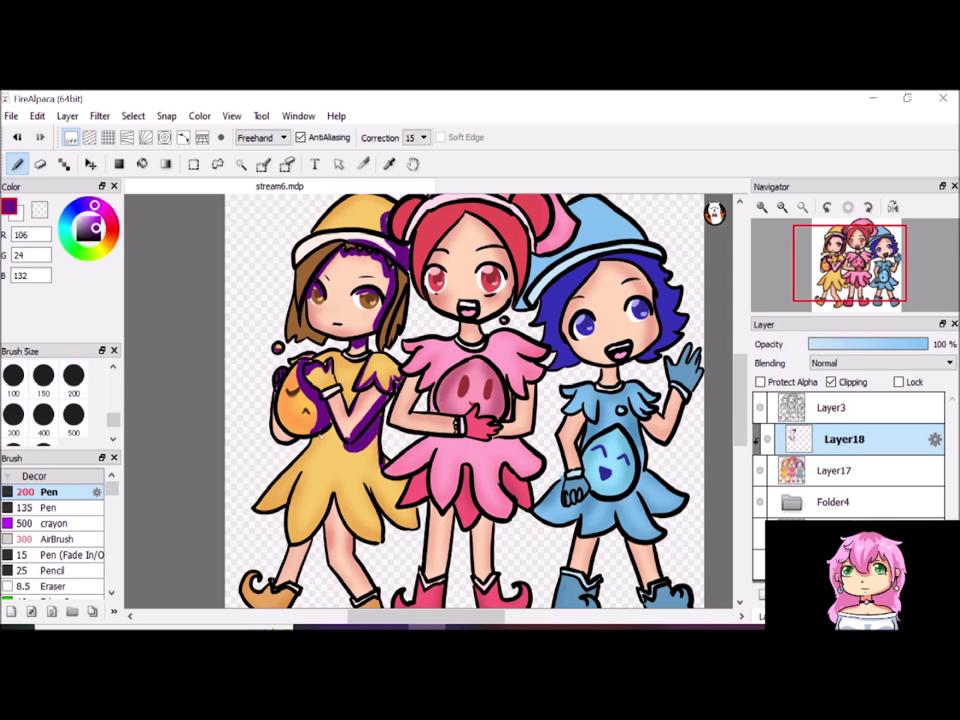
{"action": "left_click_drag", "start_coordinate": [282, 360], "coordinate": [279, 405]}
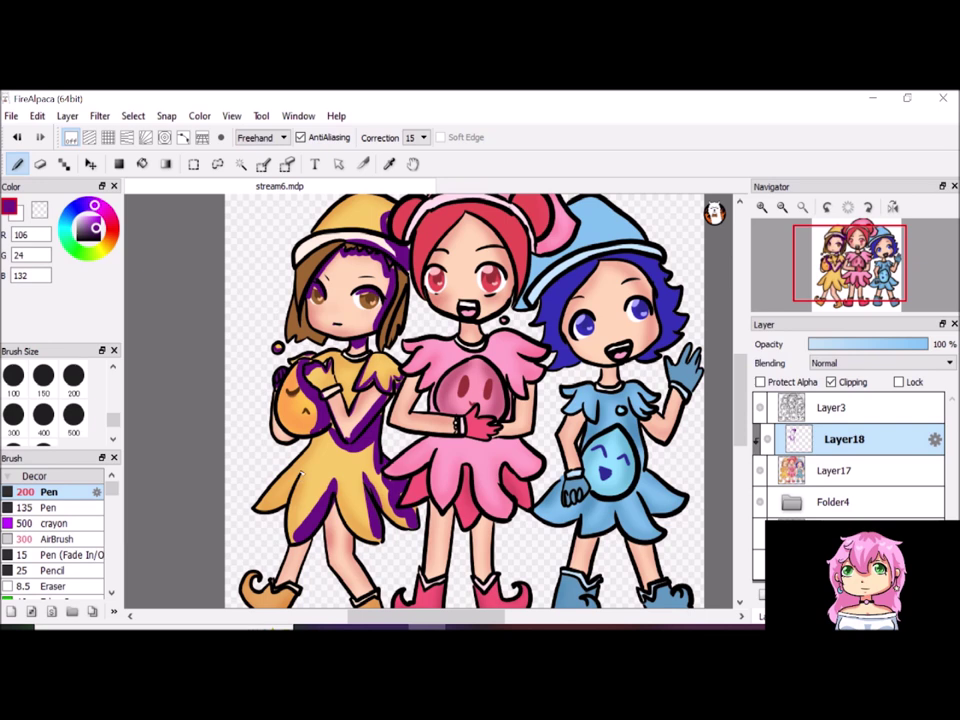
{"action": "scroll", "coordinate": [716, 422], "scroll_direction": "down", "scroll_amount": 2}
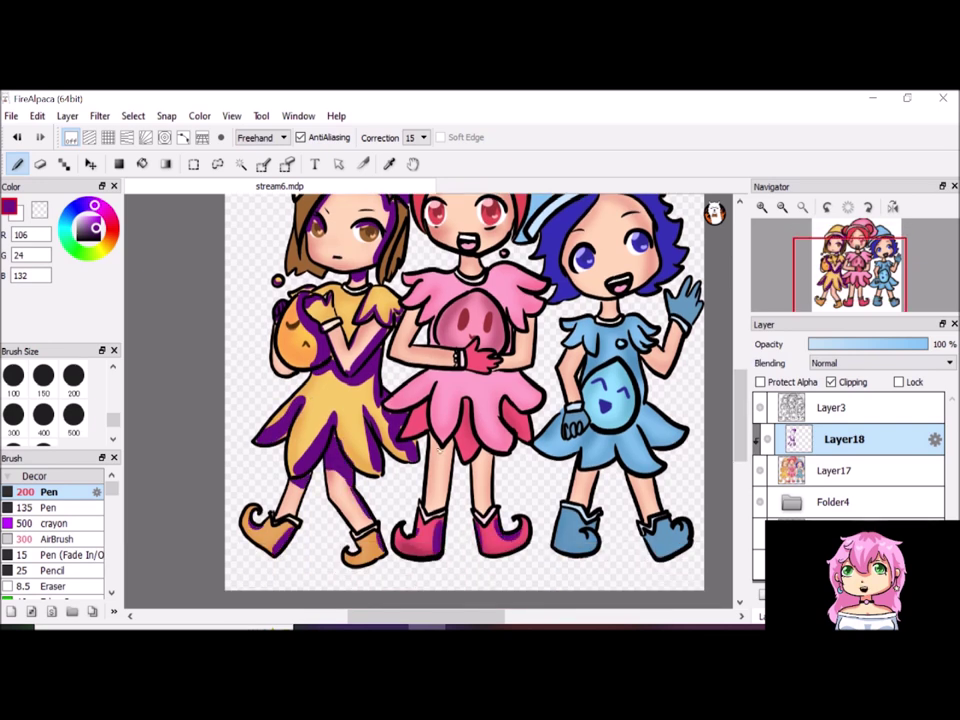
Paint the same purple shadows on the middle figure's skirt, legs, arms, pink mascot, face, neck and hair
{"action": "left_click_drag", "start_coordinate": [440, 450], "coordinate": [452, 462]}
{"action": "mouse_move", "coordinate": [395, 400]}
{"action": "left_mouse_down"}
{"action": "mouse_move", "coordinate": [520, 392]}
{"action": "mouse_move", "coordinate": [425, 372]}
{"action": "left_mouse_up"}
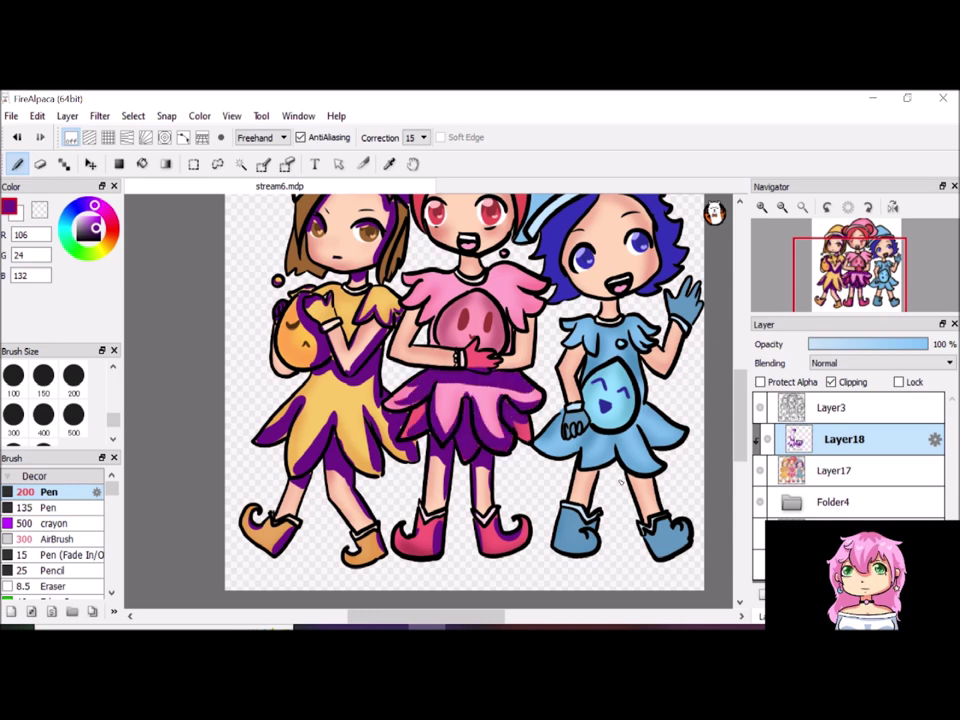
{"action": "scroll", "coordinate": [618, 484], "scroll_direction": "up", "scroll_amount": 3}
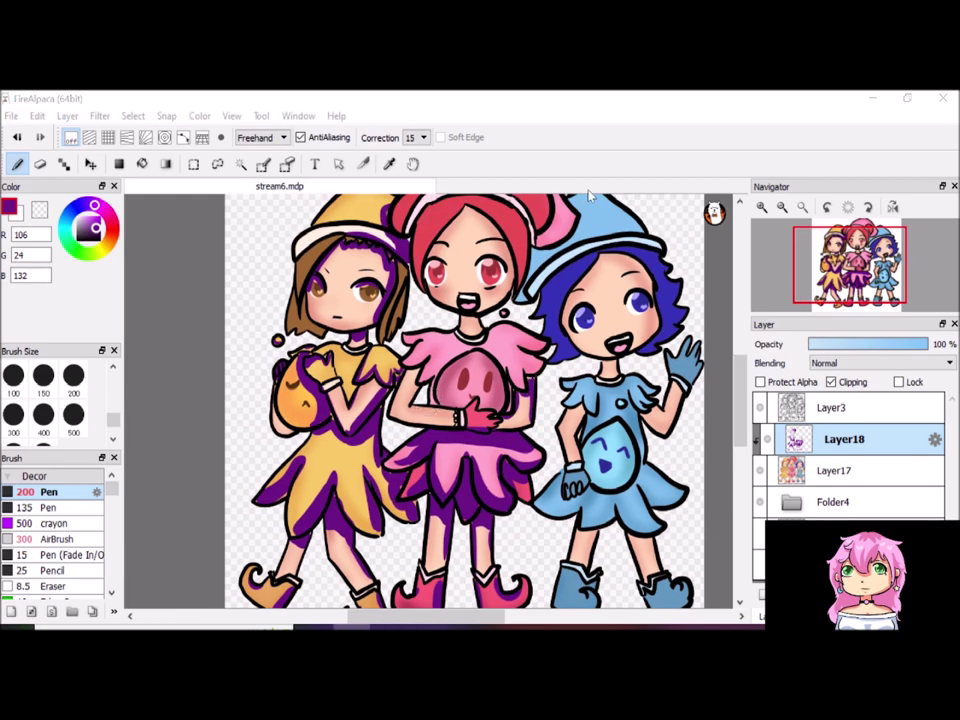
{"action": "scroll", "coordinate": [401, 349], "scroll_direction": "down", "scroll_amount": 2}
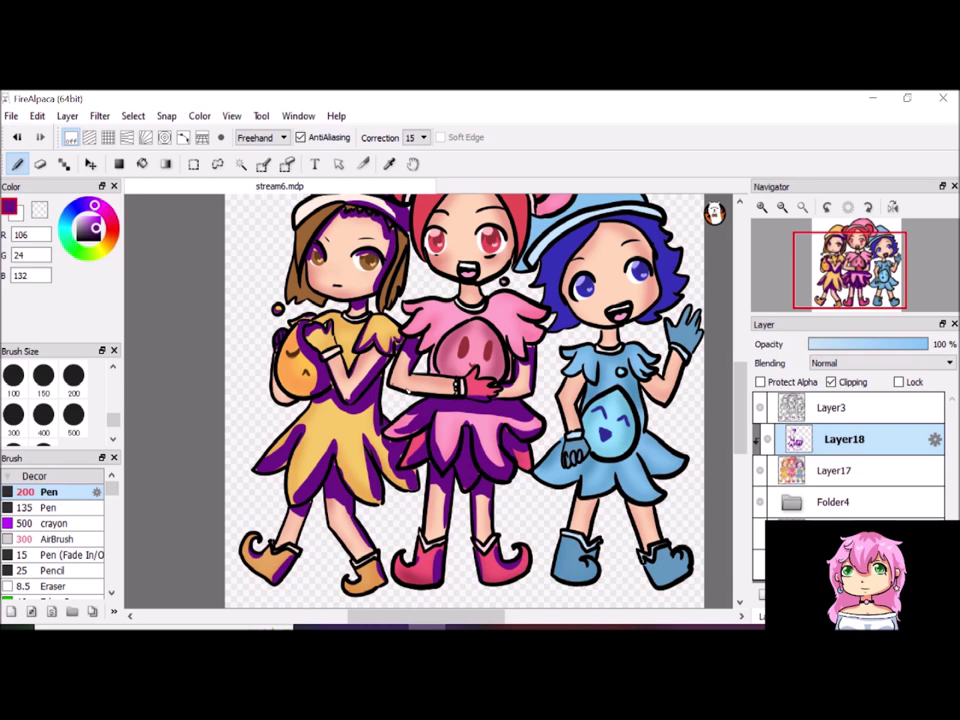
{"action": "left_click_drag", "start_coordinate": [451, 339], "coordinate": [446, 370]}
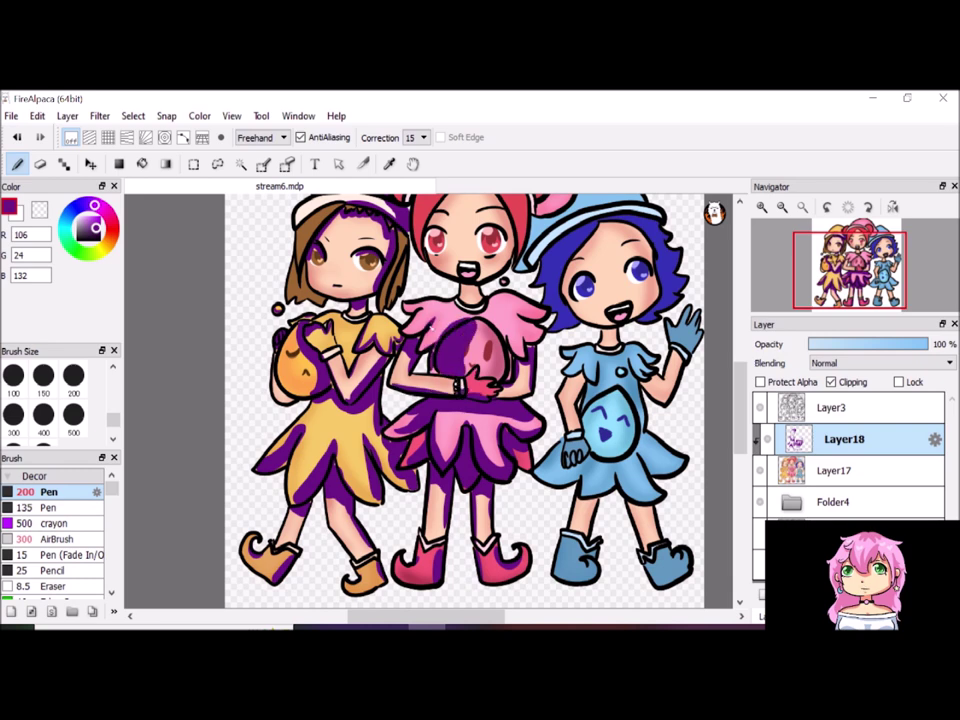
{"action": "scroll", "coordinate": [353, 219], "scroll_direction": "up", "scroll_amount": 2}
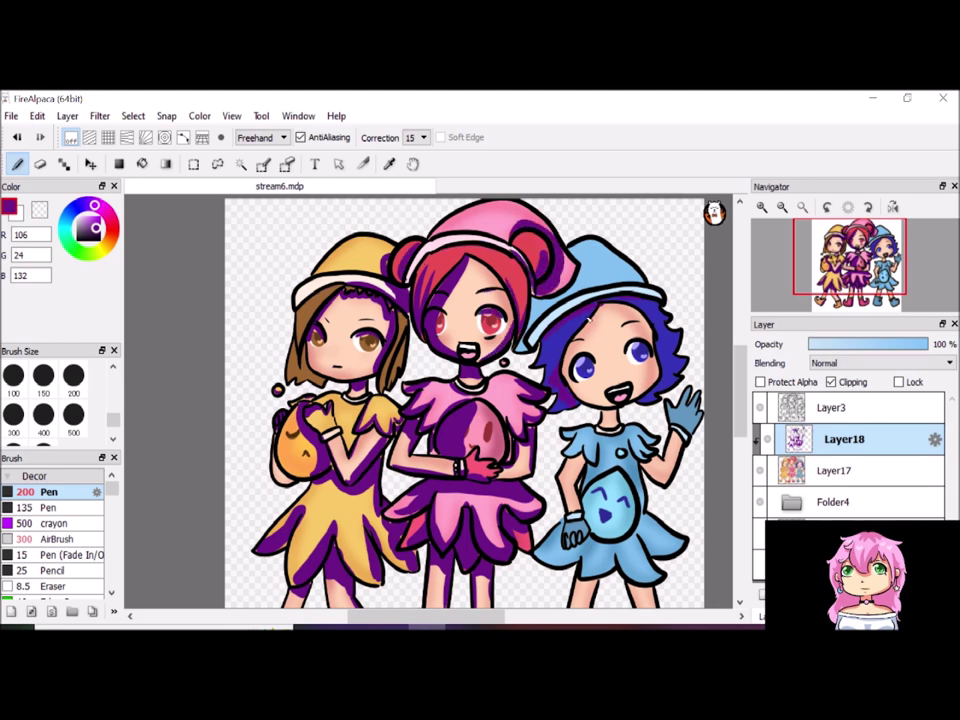
Paint purple shadows on the right figure's face, hair, dress, blue mascot and legs, reducing the pen to size 150
{"action": "scroll", "coordinate": [464, 400], "scroll_direction": "down", "scroll_amount": 2}
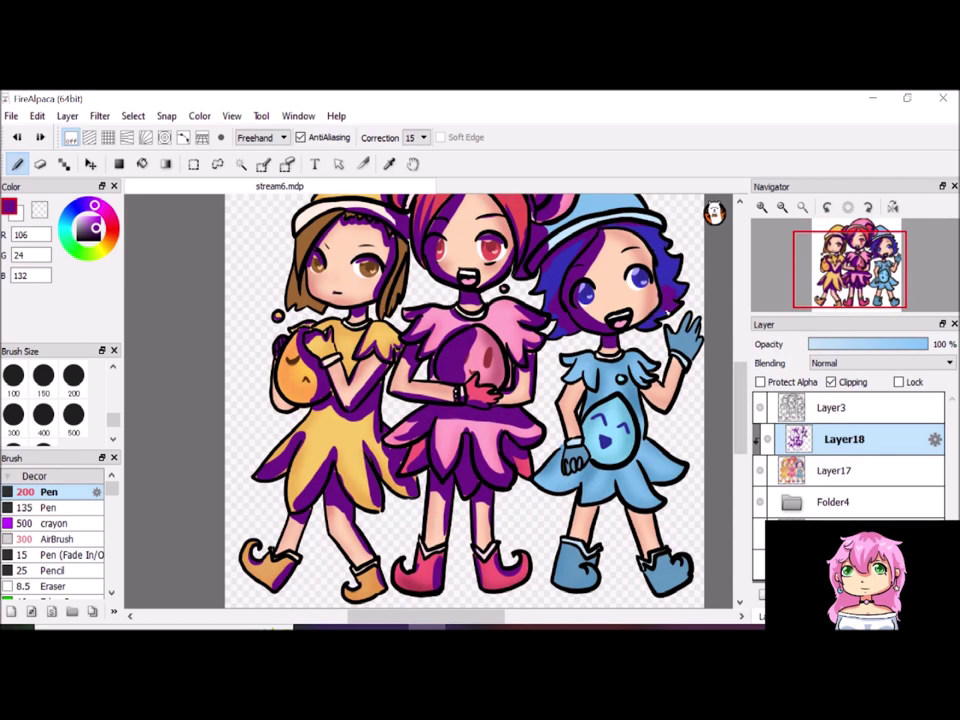
{"action": "key", "text": "bracketleft"}
{"action": "mouse_move", "coordinate": [612, 400]}
{"action": "left_mouse_down"}
{"action": "mouse_move", "coordinate": [559, 459]}
{"action": "mouse_move", "coordinate": [585, 474]}
{"action": "mouse_move", "coordinate": [684, 479]}
{"action": "left_mouse_up"}
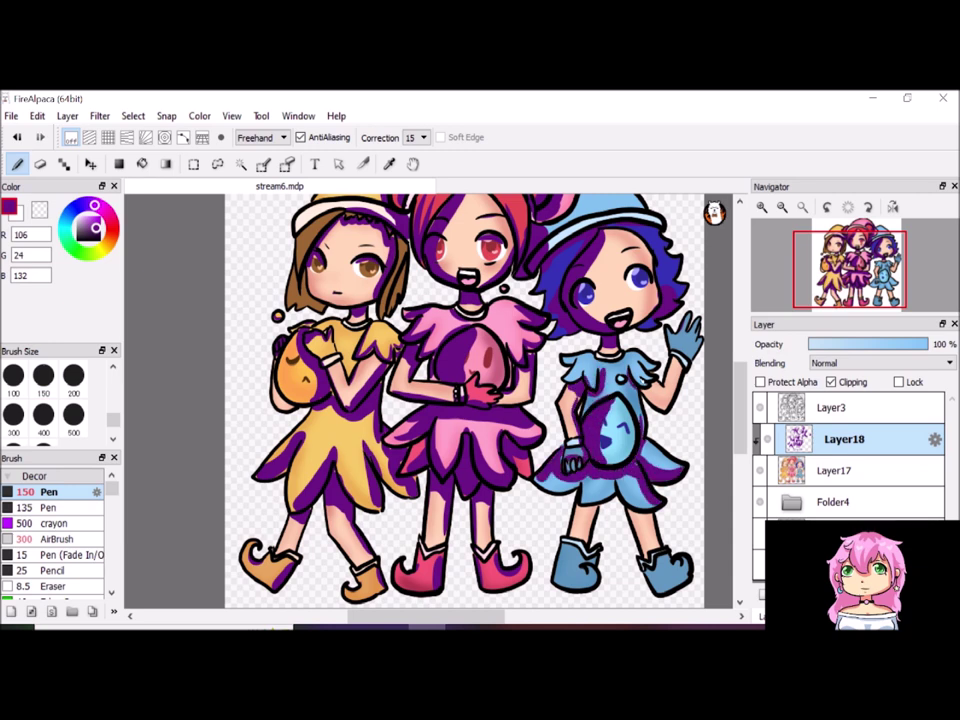
{"action": "scroll", "coordinate": [641, 457], "scroll_direction": "down", "scroll_amount": 3}
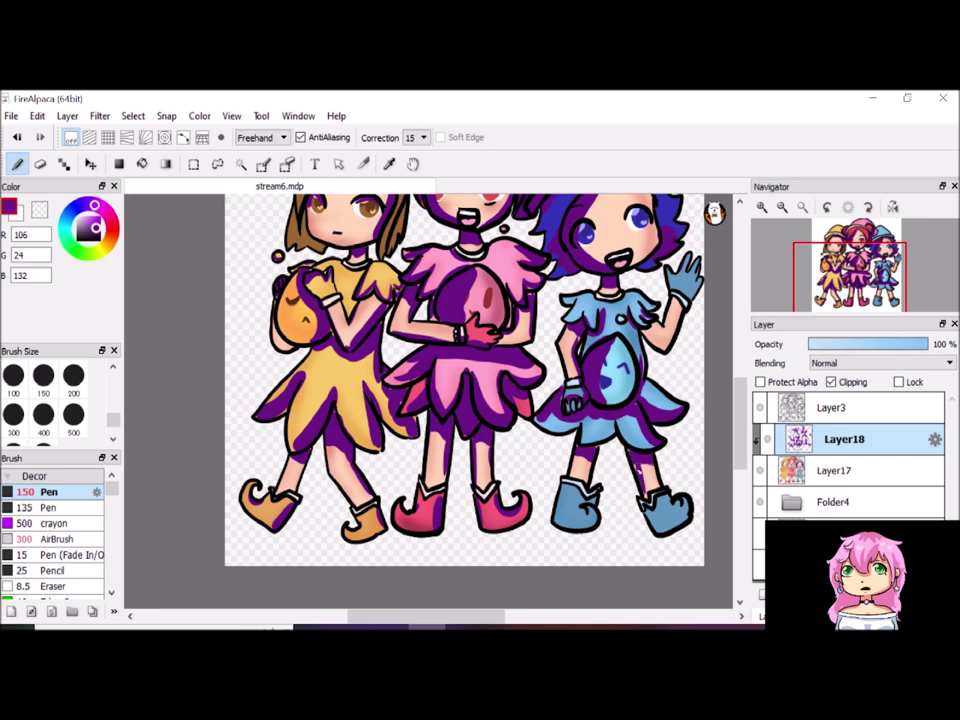
Lower the purple shading layer's opacity to 48 % and rename the layer "shadow"
{"action": "scroll", "coordinate": [641, 457], "scroll_direction": "up", "scroll_amount": 3}
{"action": "left_click_drag", "start_coordinate": [925, 344], "coordinate": [868, 347]}
{"action": "double_click", "coordinate": [851, 442]}
{"action": "type", "text": "shadow"}
{"action": "key", "text": "Return"}
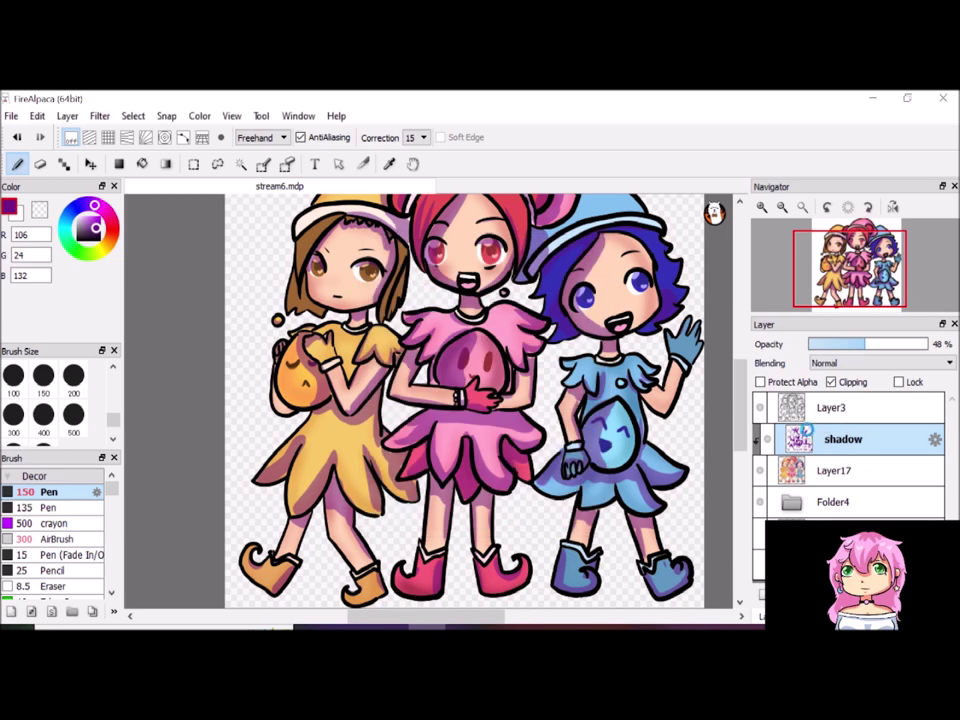